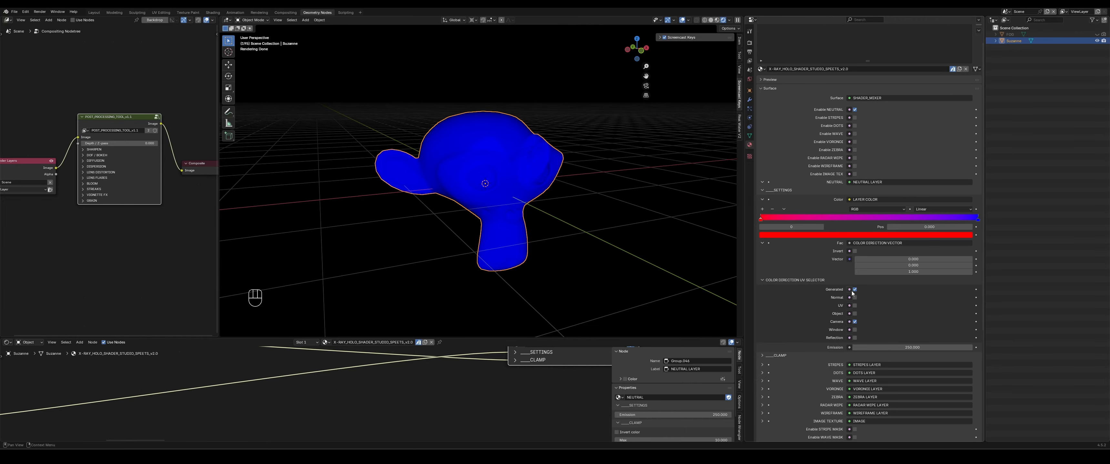
# Step: Switch the neutral layer's color direction coordinates from Camera to UV
pyautogui.moveTo(660, 254)
pyautogui.mouseDown(button='middle')
pyautogui.moveTo(541, 248)
pyautogui.moveTo(653, 265)
pyautogui.moveTo(693, 224)
pyautogui.moveTo(645, 261)
pyautogui.mouseUp(button='middle')
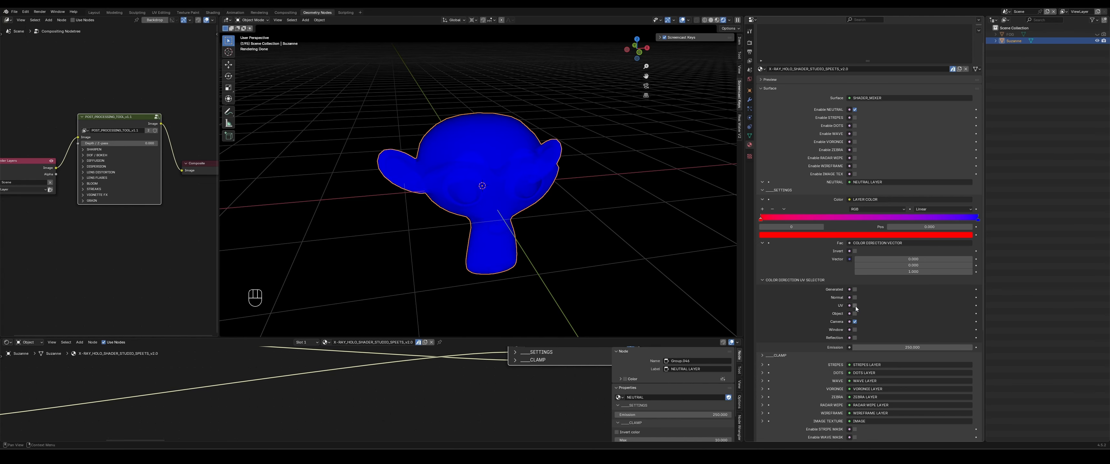
pyautogui.click(854, 322)
pyautogui.moveTo(603, 250); pyautogui.dragTo(551, 210, button='middle')
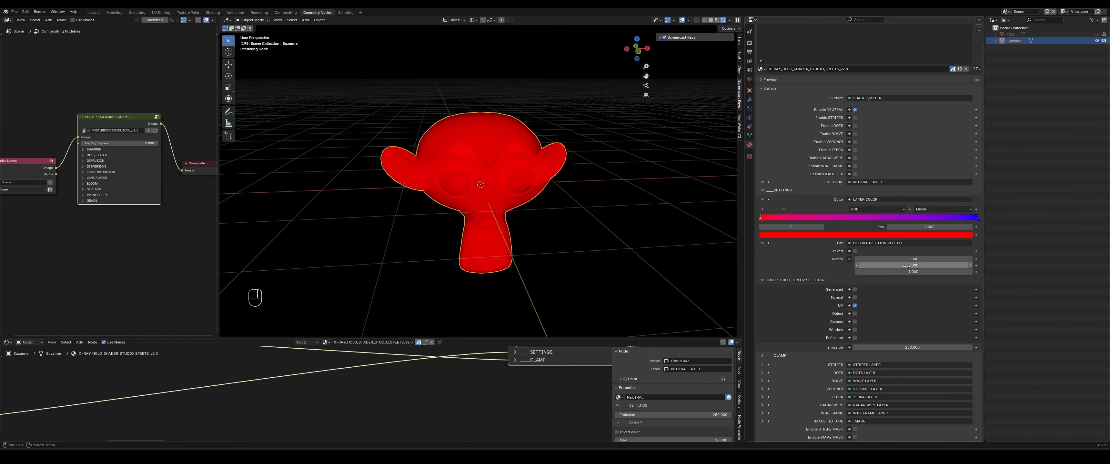
# Step: Try the Invert option and set the neutral layer's color direction vector to 1, 0, 0
pyautogui.click(854, 252)
pyautogui.click(854, 251)
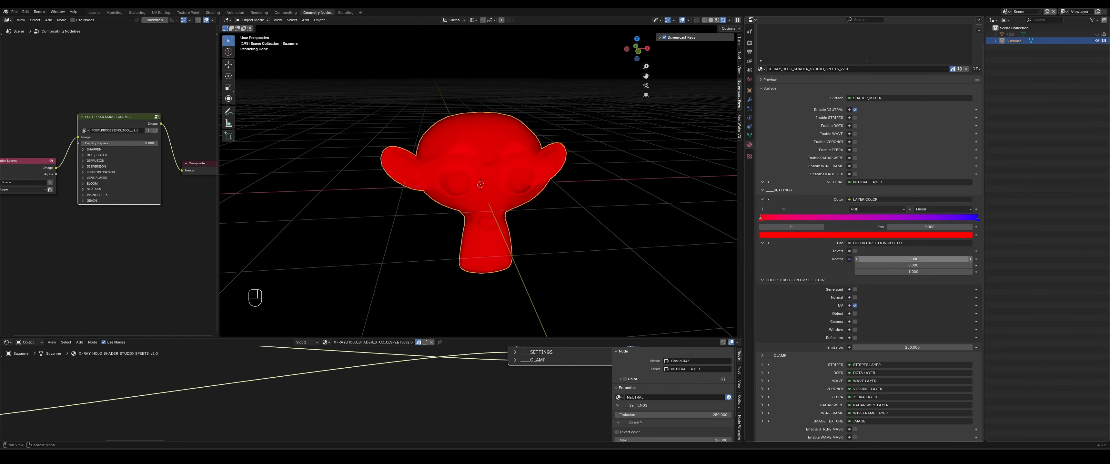
pyautogui.write('1')
pyautogui.click(912, 271)
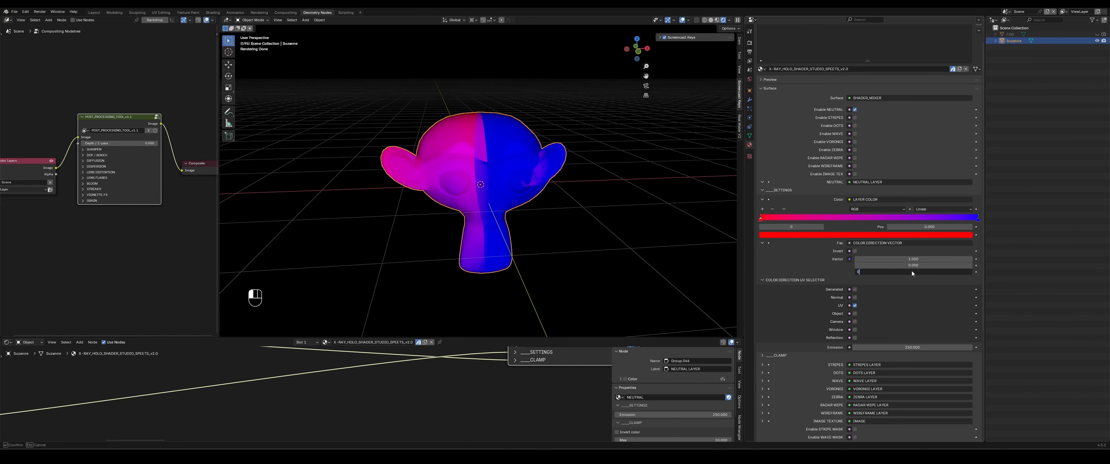
pyautogui.press('Return')
# Step: Switch the neutral layer's color direction coordinates from UV to Normal, checking the gradient around the monkey head
pyautogui.moveTo(640, 193); pyautogui.dragTo(500, 92, button='middle')
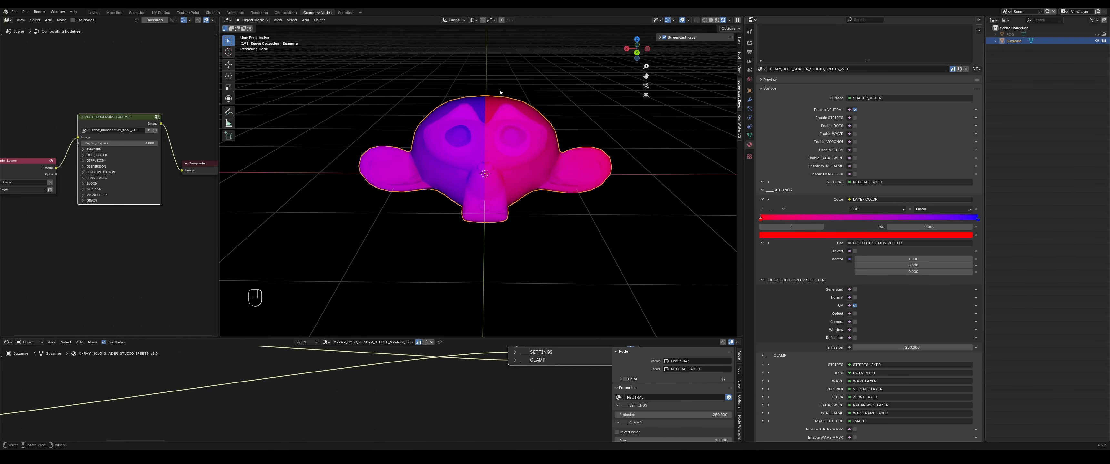
pyautogui.moveTo(486, 196); pyautogui.dragTo(468, 211, button='middle')
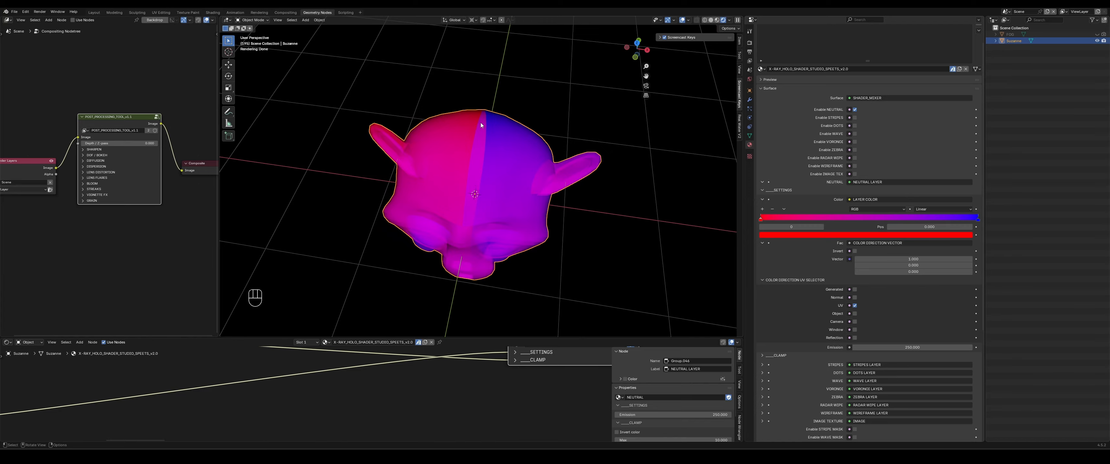
pyautogui.moveTo(480, 122); pyautogui.dragTo(414, 171, button='middle')
pyautogui.moveTo(440, 131); pyautogui.dragTo(501, 169, button='middle')
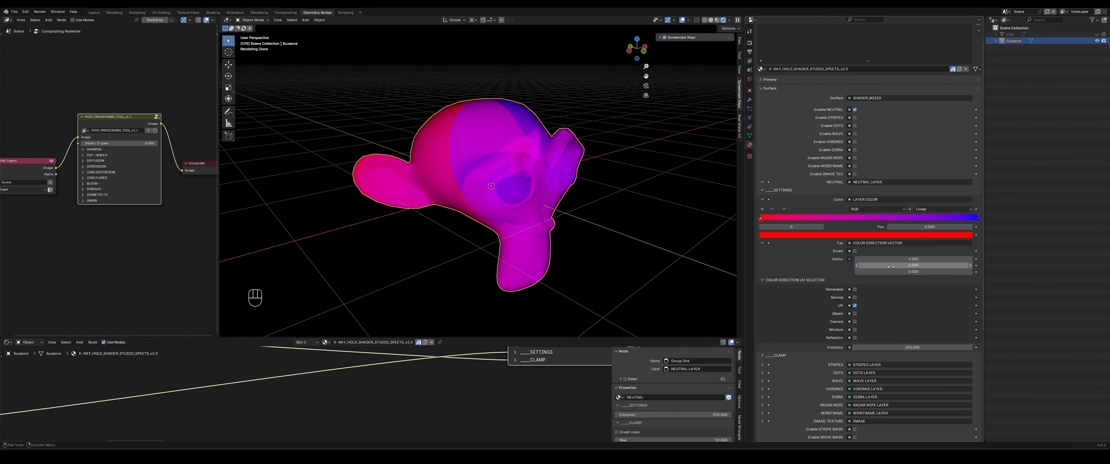
pyautogui.moveTo(606, 200); pyautogui.dragTo(512, 188, button='middle')
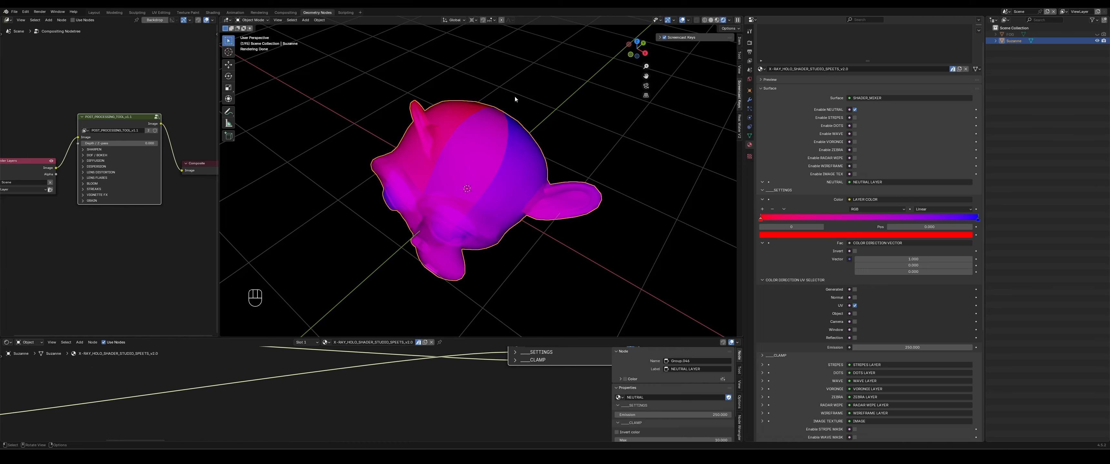
pyautogui.moveTo(524, 278); pyautogui.dragTo(564, 277, button='middle')
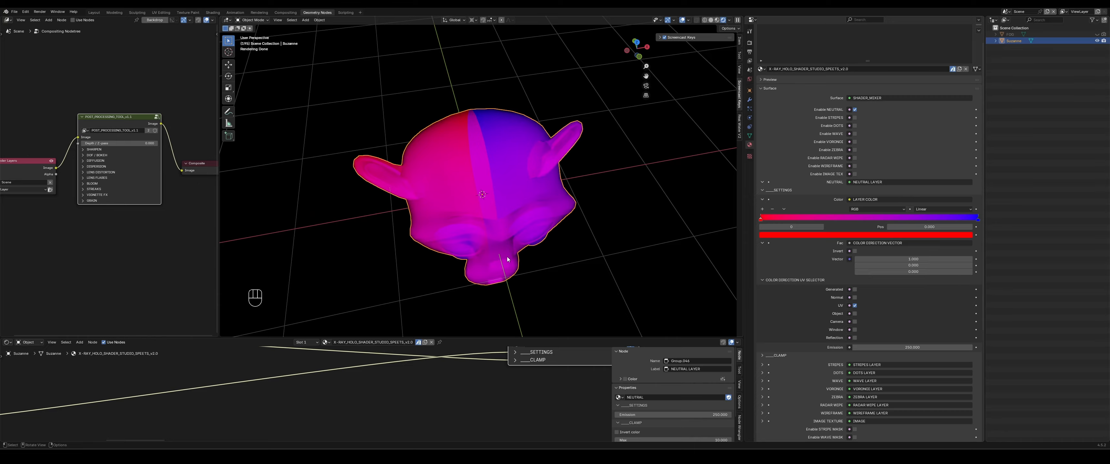
pyautogui.click(855, 306)
pyautogui.click(854, 298)
pyautogui.moveTo(633, 275); pyautogui.dragTo(559, 218, button='middle')
pyautogui.hscroll(-20, 559, 218)
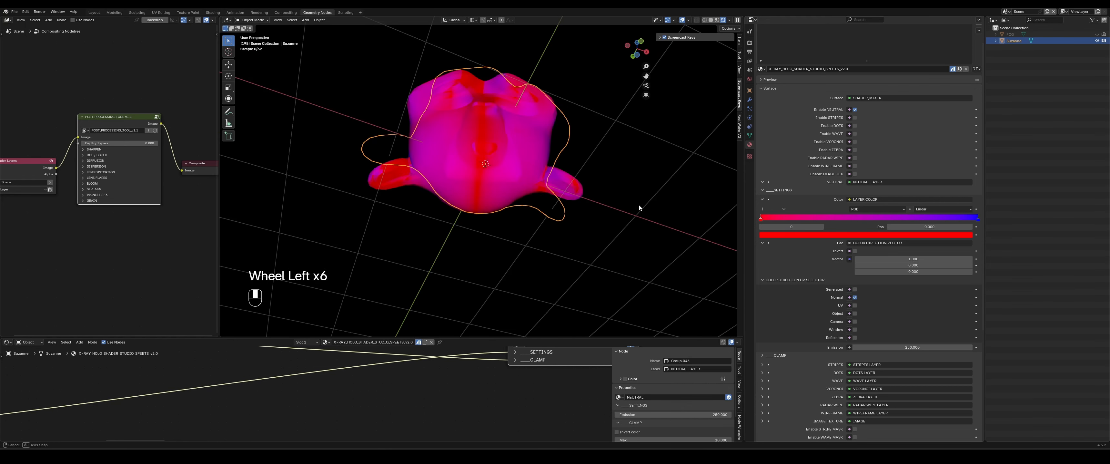
pyautogui.hscroll(-7, 554, 269)
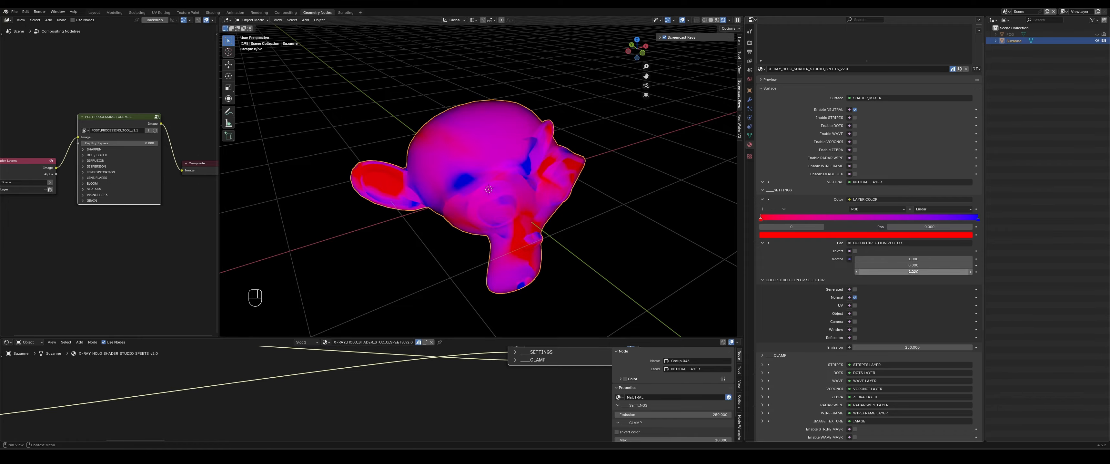
# Step: Set the color direction vector to 0, 0, 1 and collapse the color direction UV selector
pyautogui.press('Return')
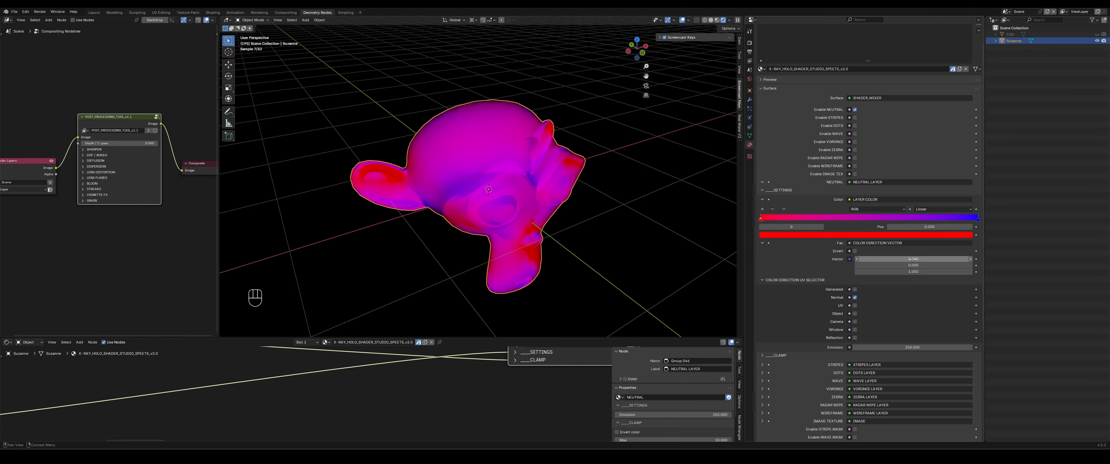
pyautogui.moveTo(569, 263); pyautogui.dragTo(620, 241, button='middle')
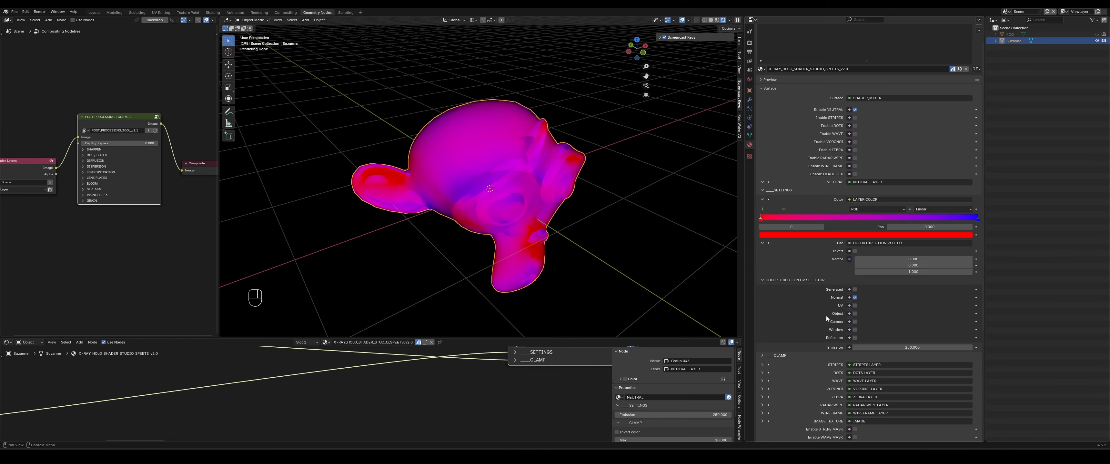
pyautogui.click(763, 280)
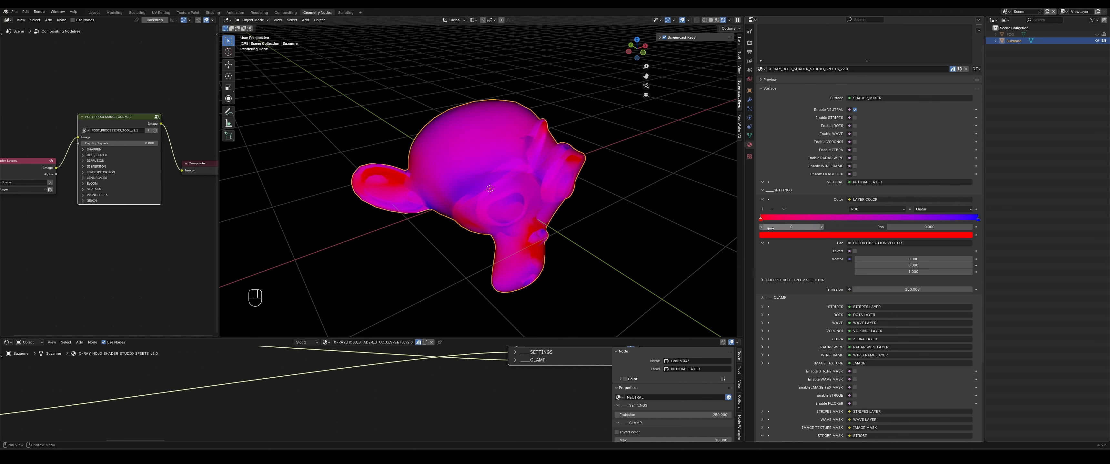
# Step: Darken the red stop of the neutral layer's color ramp to a deep red
pyautogui.click(763, 200)
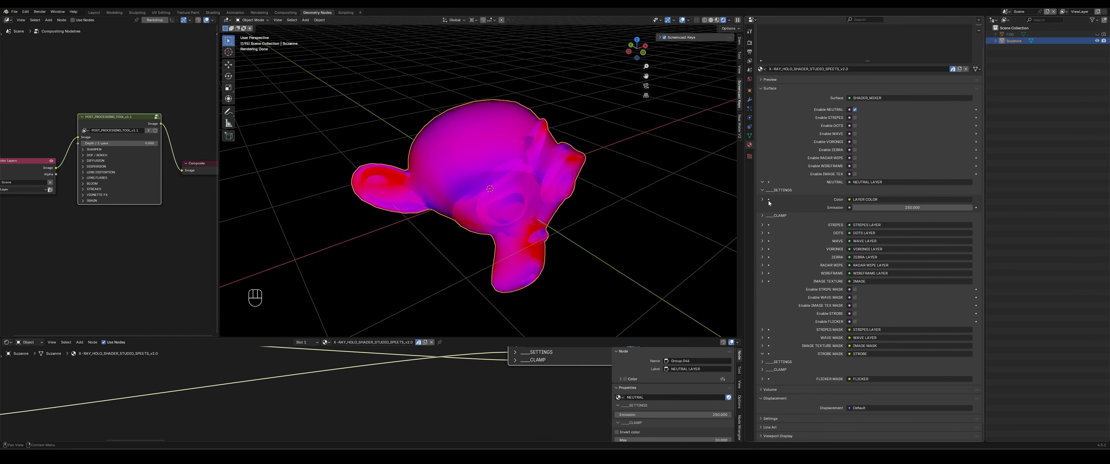
pyautogui.click(762, 199)
pyautogui.click(774, 235)
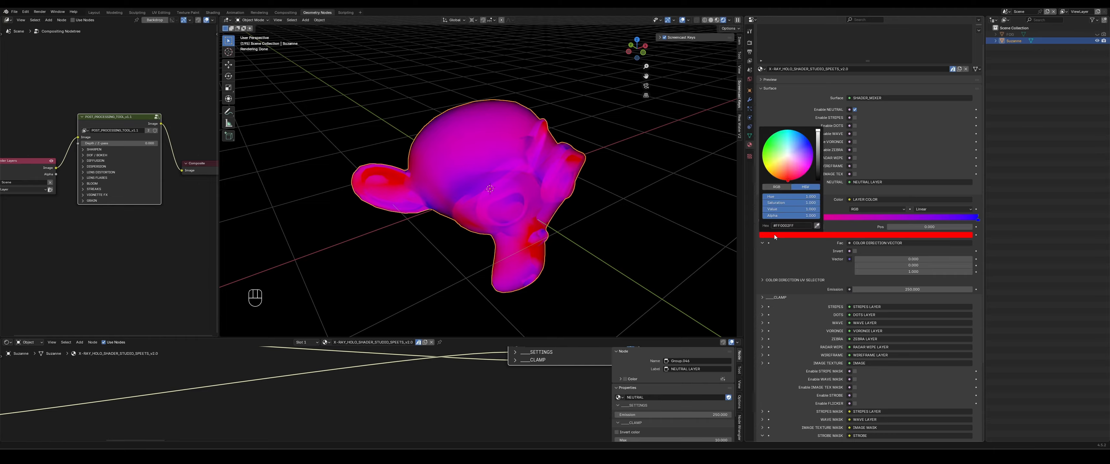
pyautogui.moveTo(820, 144); pyautogui.dragTo(817, 169)
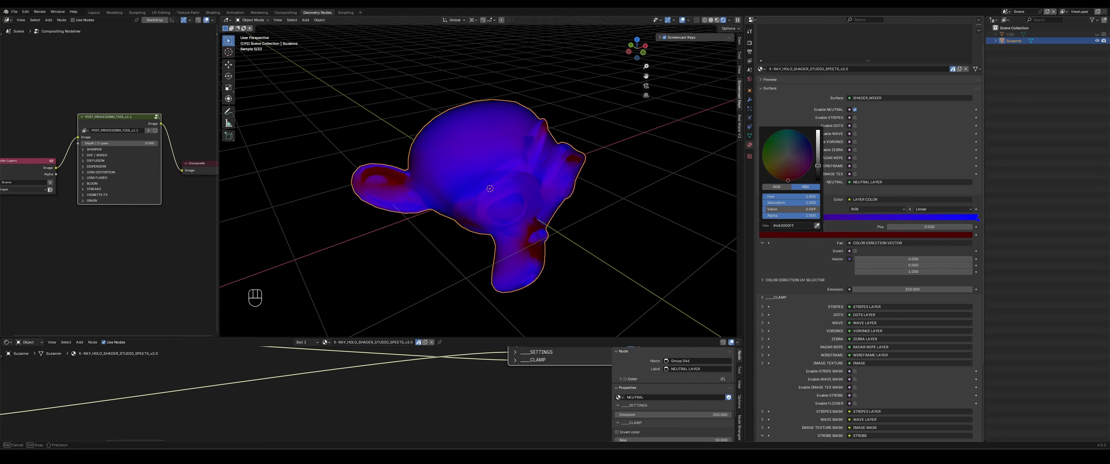
# Step: Darken the blue stop of the neutral layer's color ramp to a deep navy
pyautogui.click(925, 235)
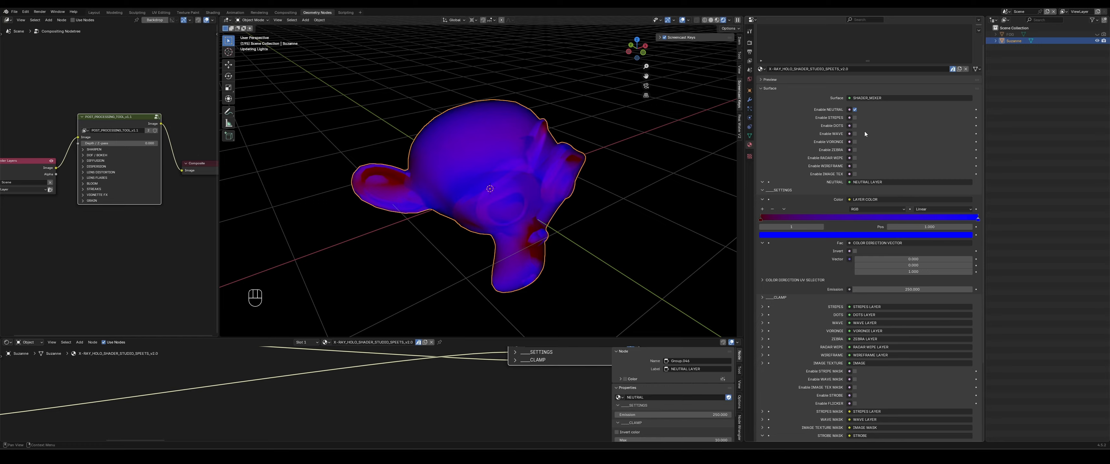
pyautogui.click(910, 236)
pyautogui.click(903, 235)
pyautogui.click(877, 236)
pyautogui.moveTo(818, 136); pyautogui.dragTo(817, 166)
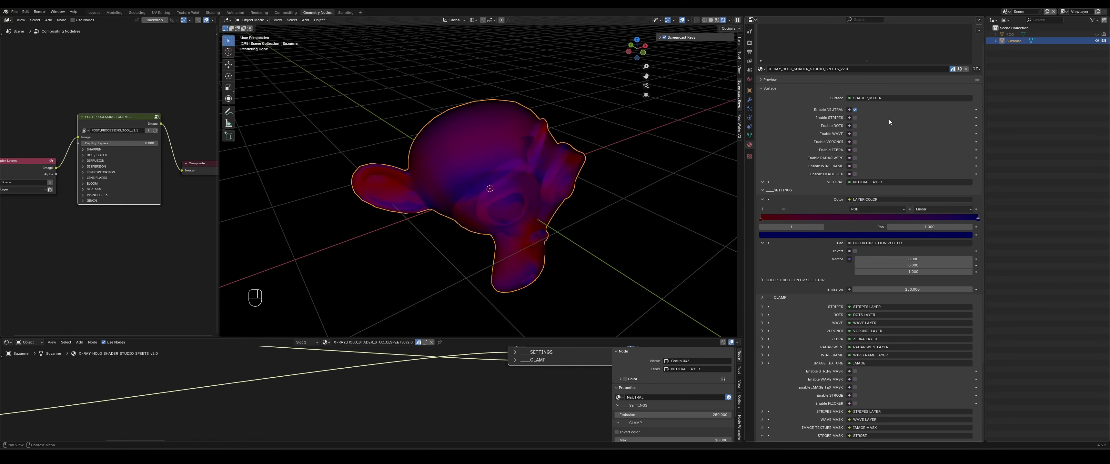
# Step: Enable the Stripes, Dots, Wave and Voronoi layers and start the animation playback
pyautogui.click(854, 117)
pyautogui.click(854, 126)
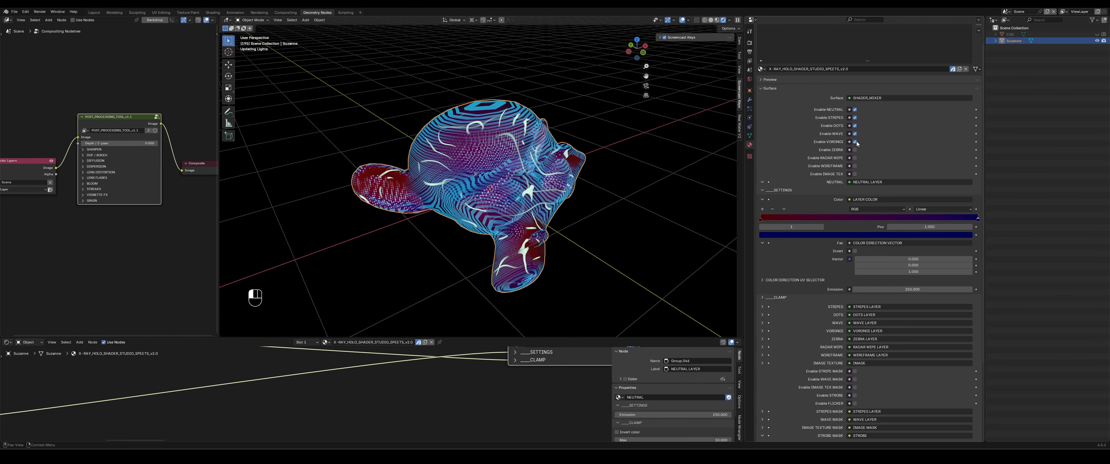
pyautogui.press('space')
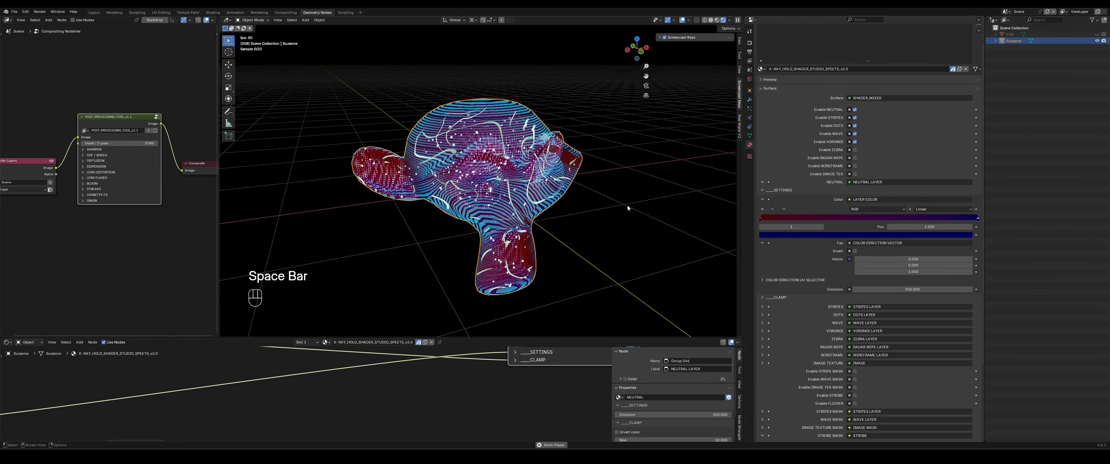
# Step: Enable the Zebra, Radar Wipe, Wireframe and Image Tex layers and view the combined effect on the monkey head
pyautogui.click(855, 150)
pyautogui.moveTo(855, 158); pyautogui.dragTo(855, 174)
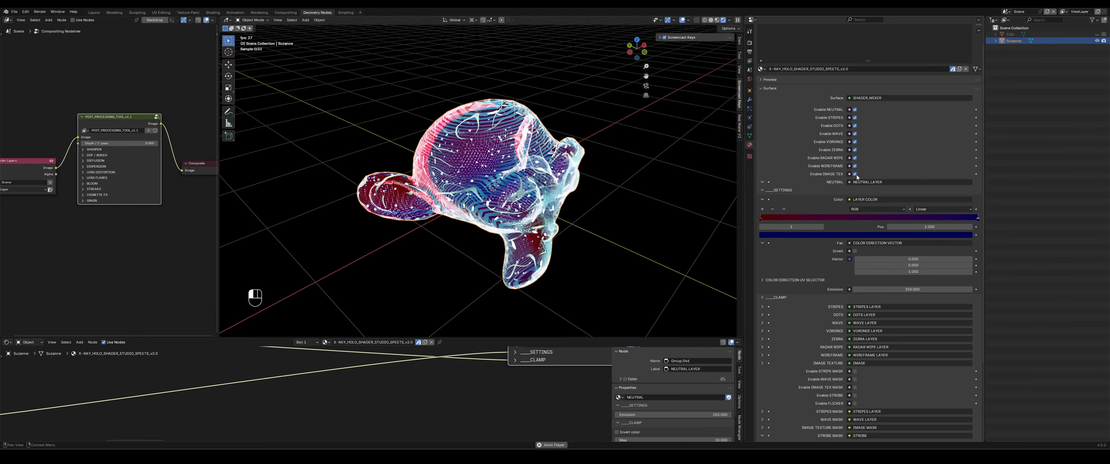
pyautogui.moveTo(654, 240); pyautogui.dragTo(662, 214, button='middle')
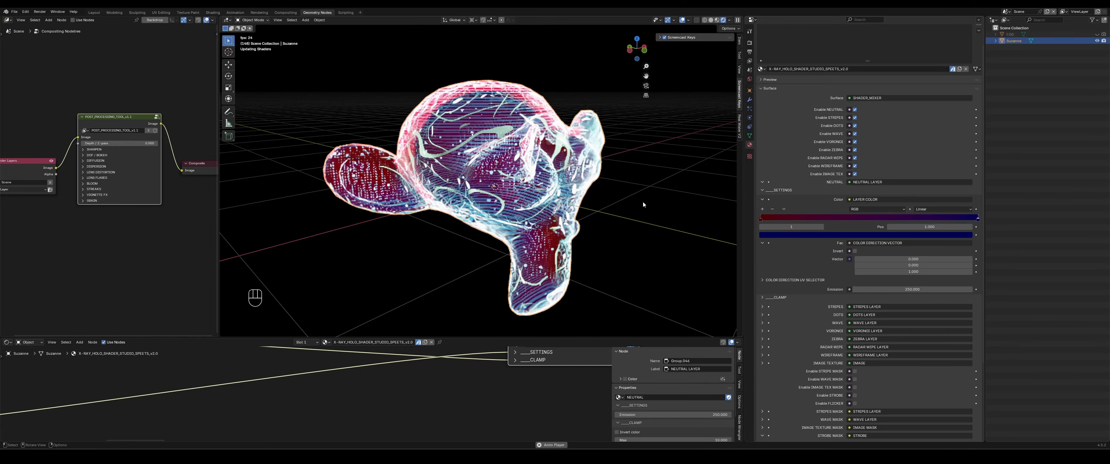
pyautogui.moveTo(627, 175); pyautogui.dragTo(638, 189, button='middle')
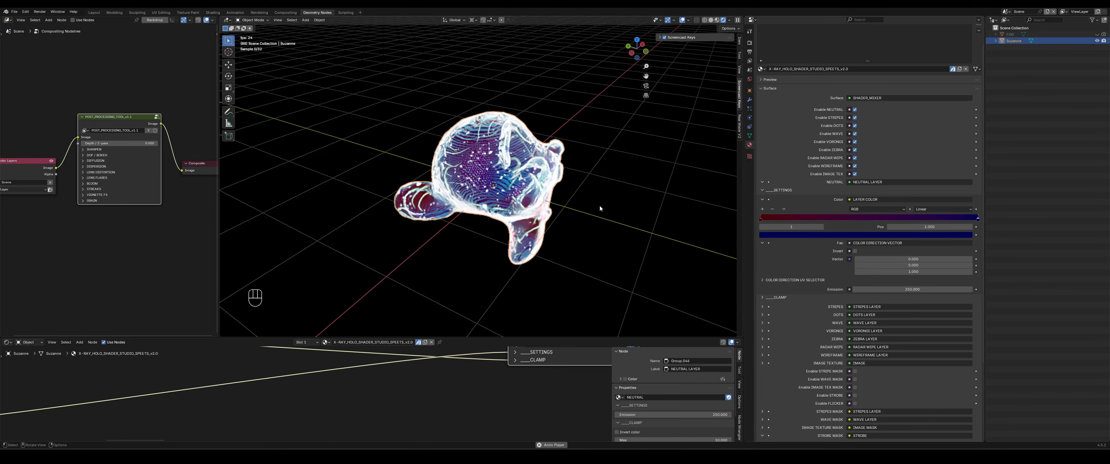
pyautogui.moveTo(599, 206)
pyautogui.mouseDown(button='middle')
pyautogui.moveTo(623, 202)
pyautogui.moveTo(555, 211)
pyautogui.moveTo(583, 199)
pyautogui.mouseUp(button='middle')
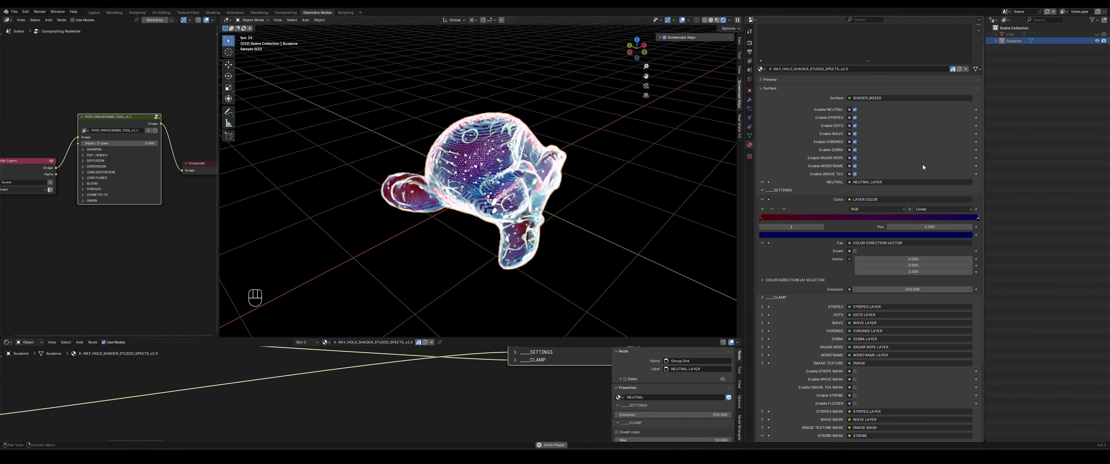
# Step: Collapse the neutral layer's settings and disable every shader layer except Stripes
pyautogui.click(762, 190)
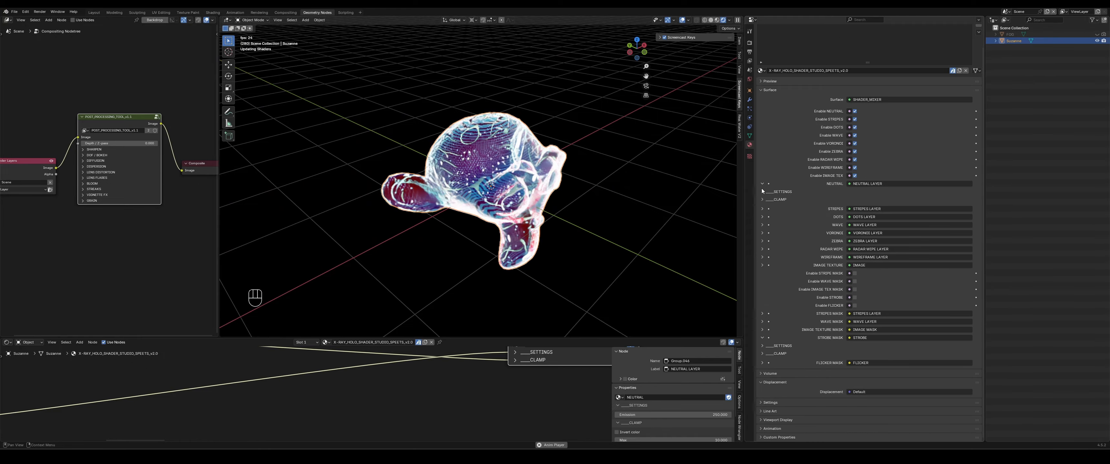
pyautogui.click(761, 183)
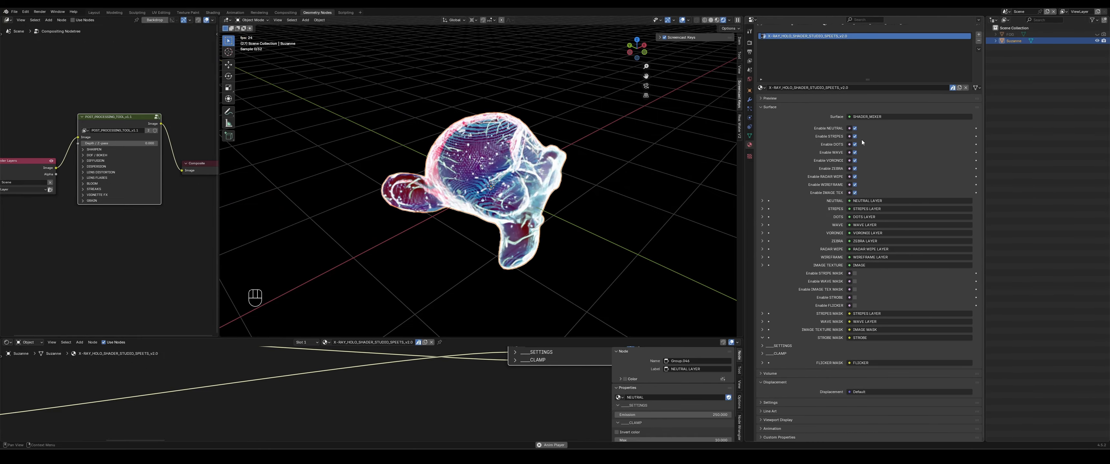
pyautogui.click(855, 129)
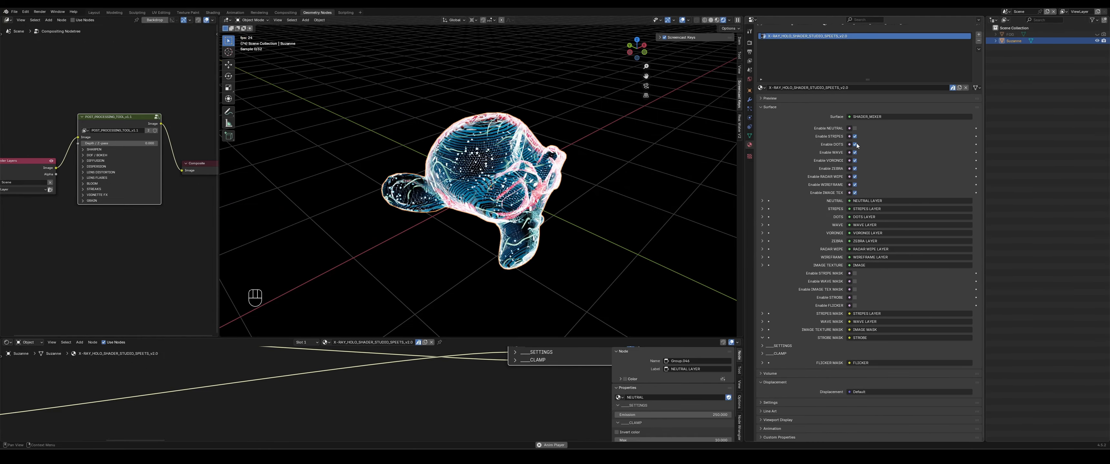
pyautogui.moveTo(855, 145); pyautogui.dragTo(854, 192)
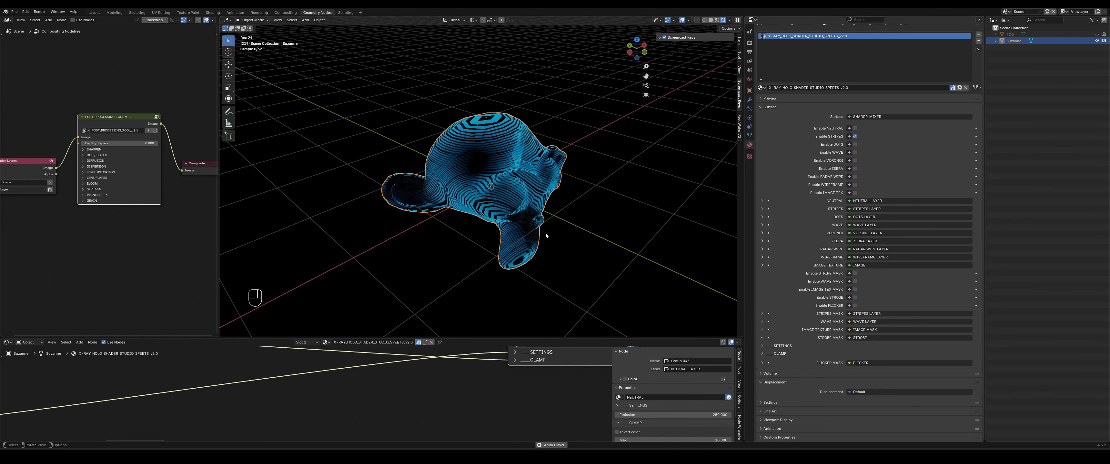
pyautogui.moveTo(562, 266); pyautogui.dragTo(571, 257, button='middle')
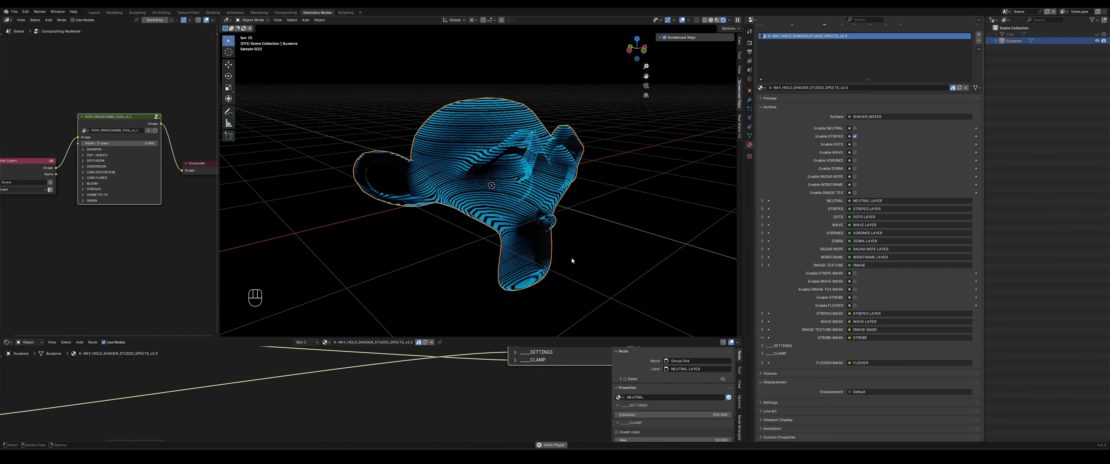
# Step: Look through the setting groups of the Stripes, Zebra and Radar Wipe layers, leaving each one collapsed
pyautogui.click(761, 209)
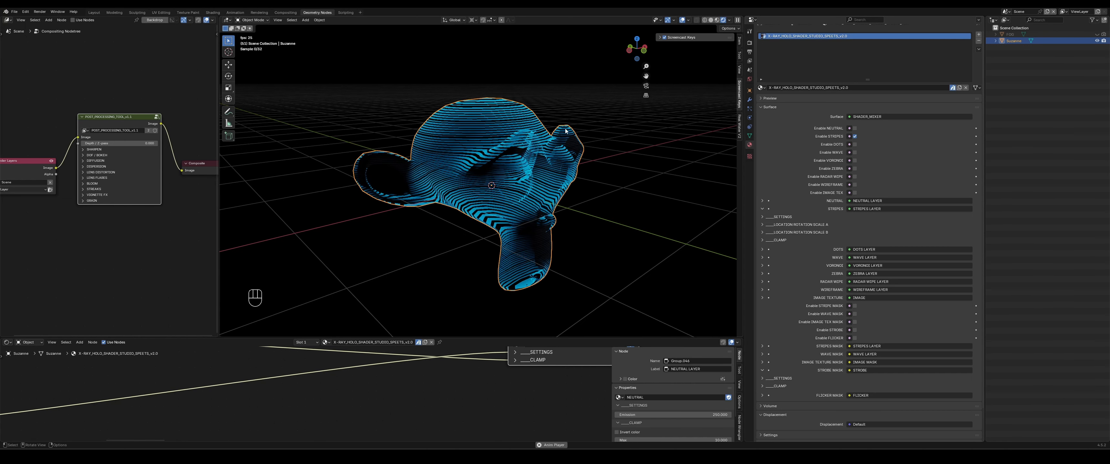
pyautogui.click(761, 209)
pyautogui.click(761, 241)
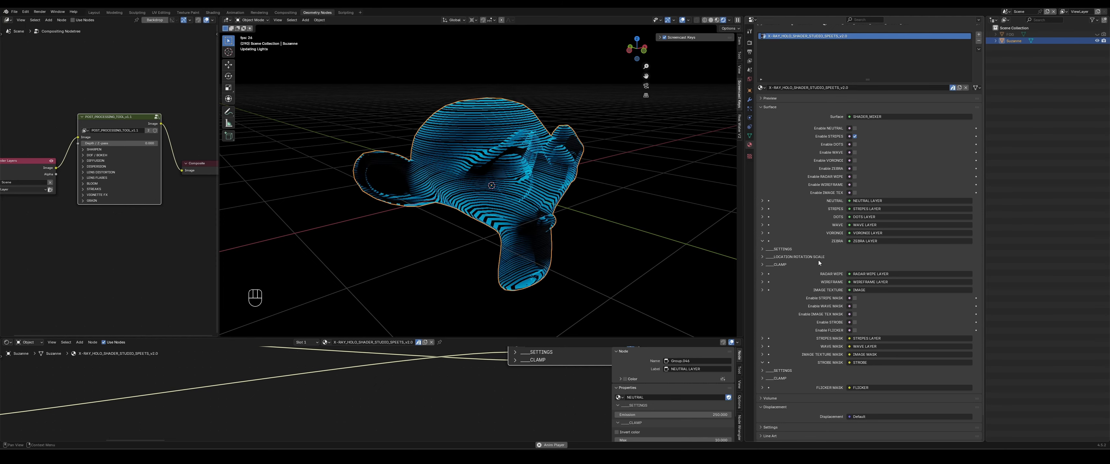
pyautogui.click(762, 241)
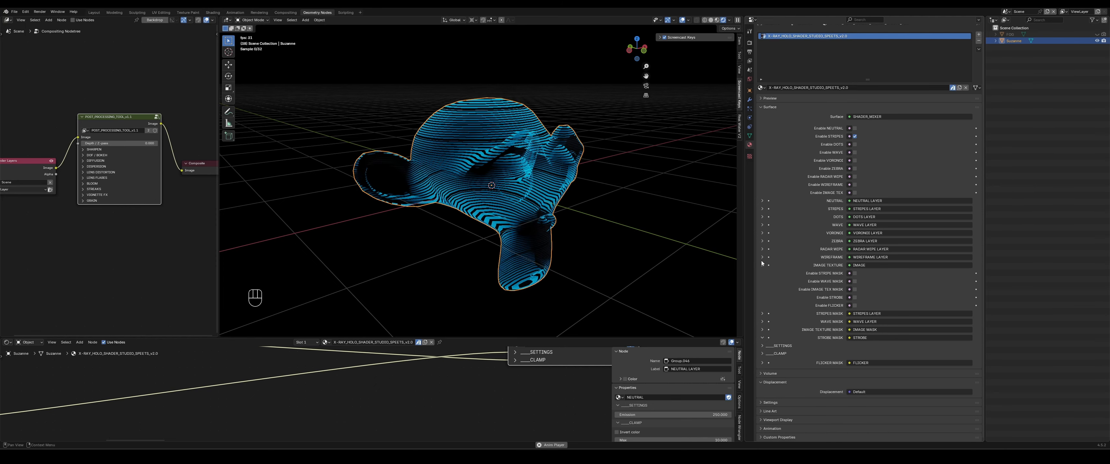
pyautogui.click(762, 249)
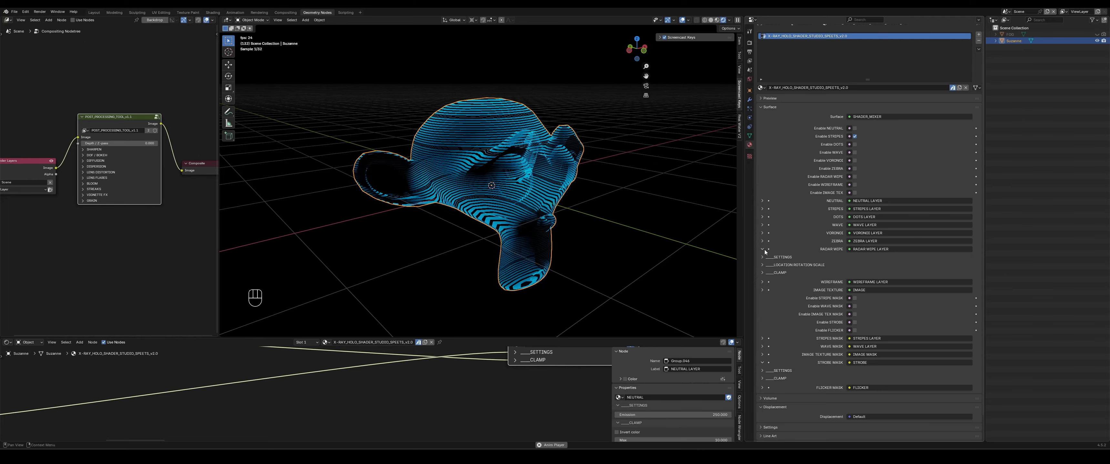
pyautogui.click(762, 249)
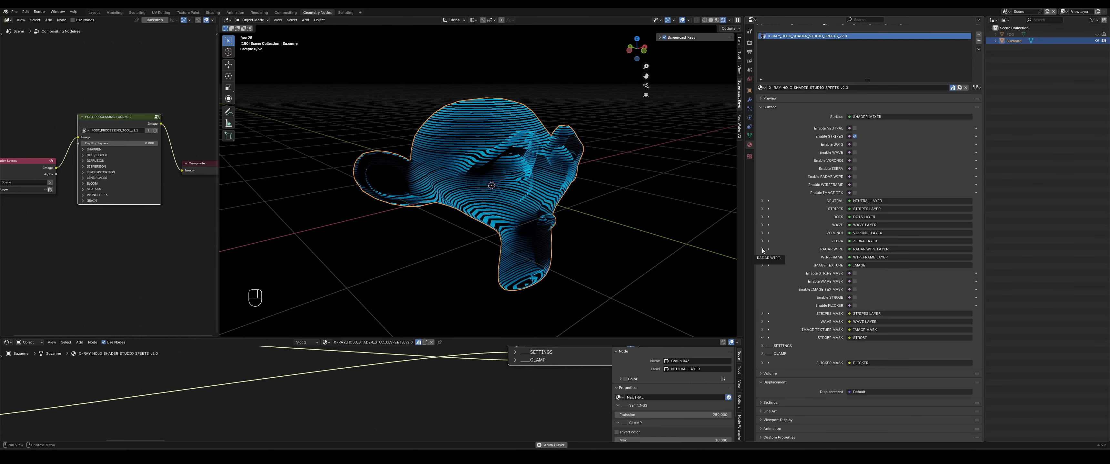
# Step: Look at the Neutral layer's setting groups, collapse them, and expand the Wireframe layer
pyautogui.click(762, 200)
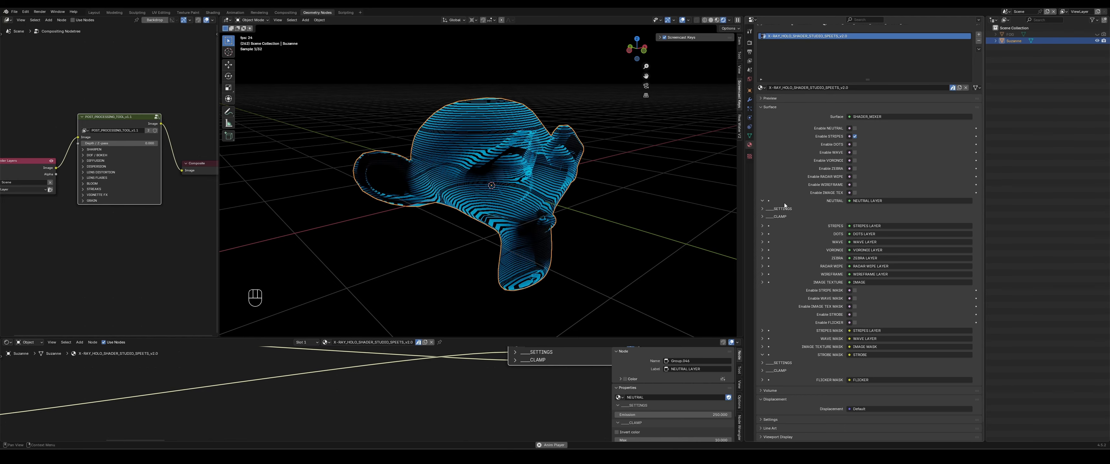
pyautogui.click(762, 200)
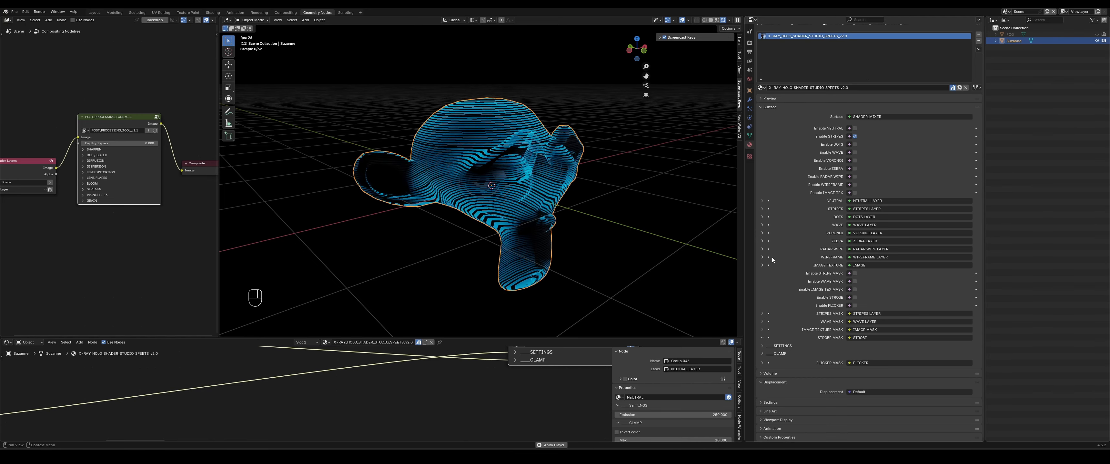
pyautogui.click(762, 257)
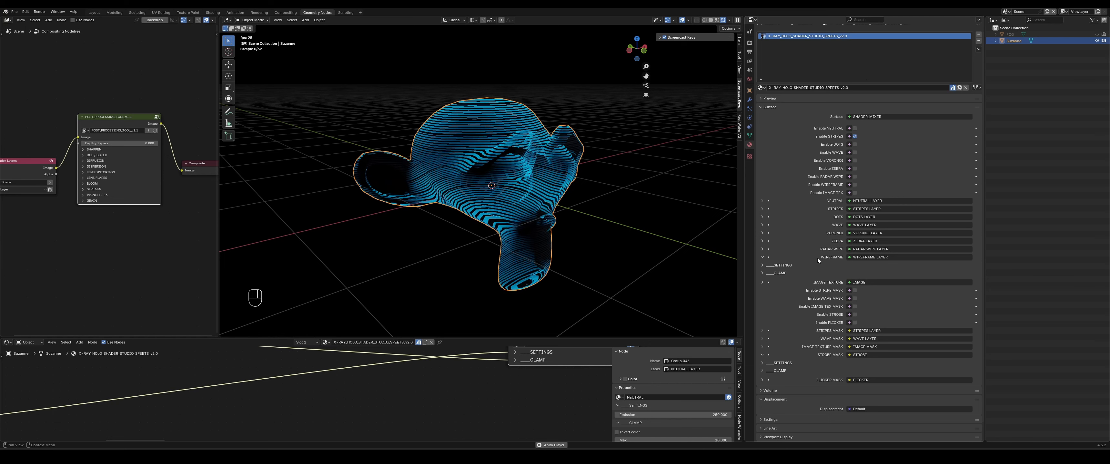
# Step: Stop the playback, show the Wireframe layer instead of Stripes, and compare it with the monkey head's mesh in Edit Mode
pyautogui.press('space')
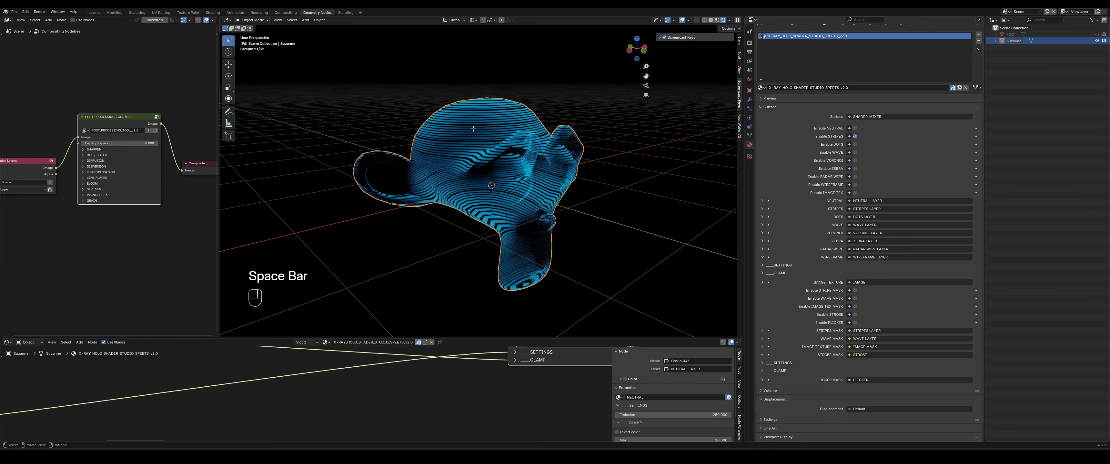
pyautogui.press('Tab')
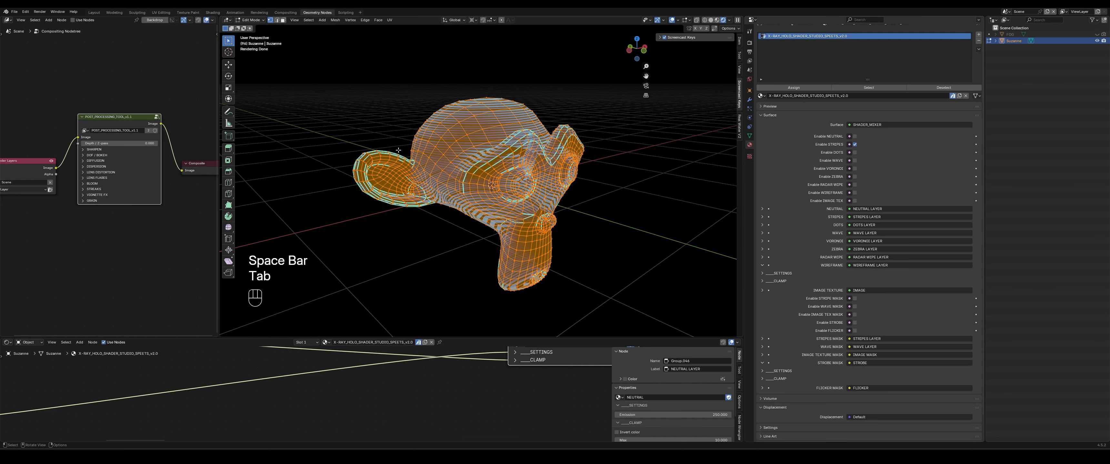
pyautogui.press('Tab')
pyautogui.click(851, 185)
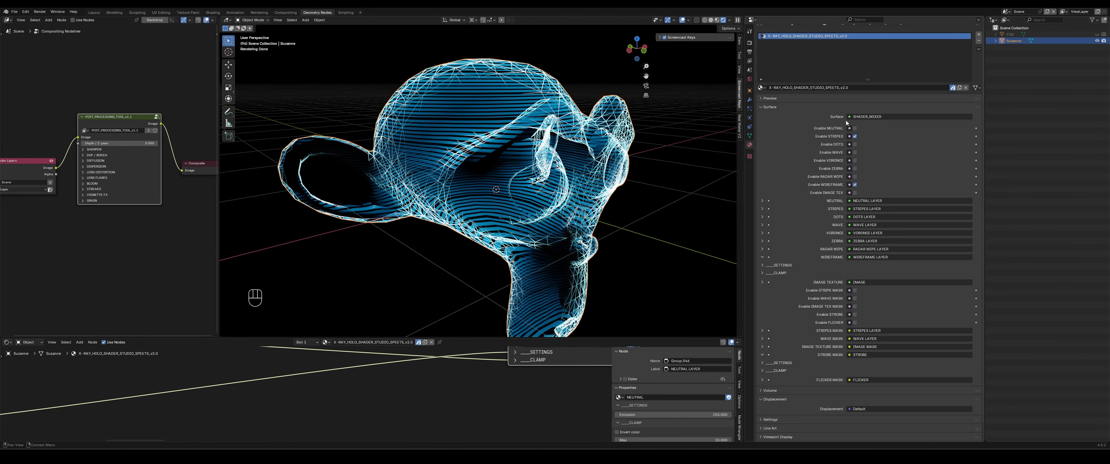
pyautogui.click(854, 136)
pyautogui.press('Tab')
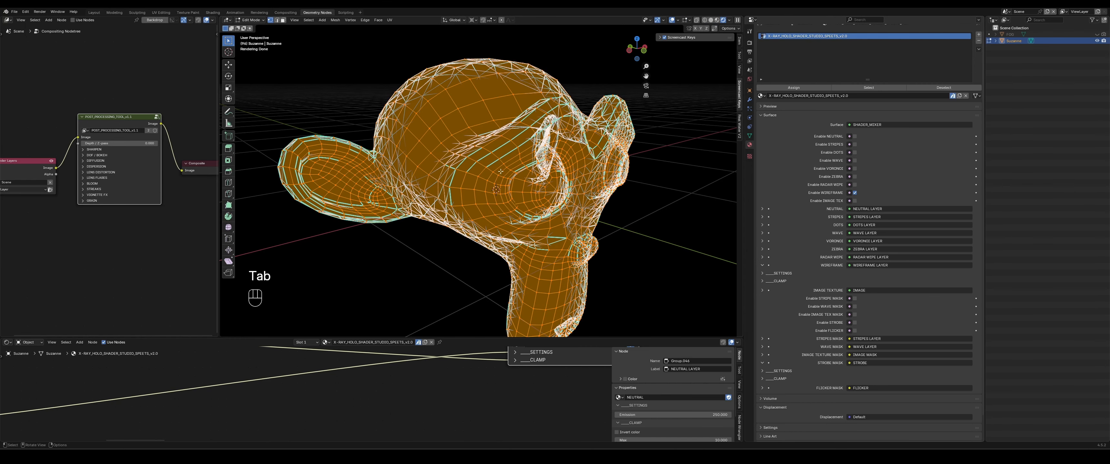
pyautogui.press('Tab')
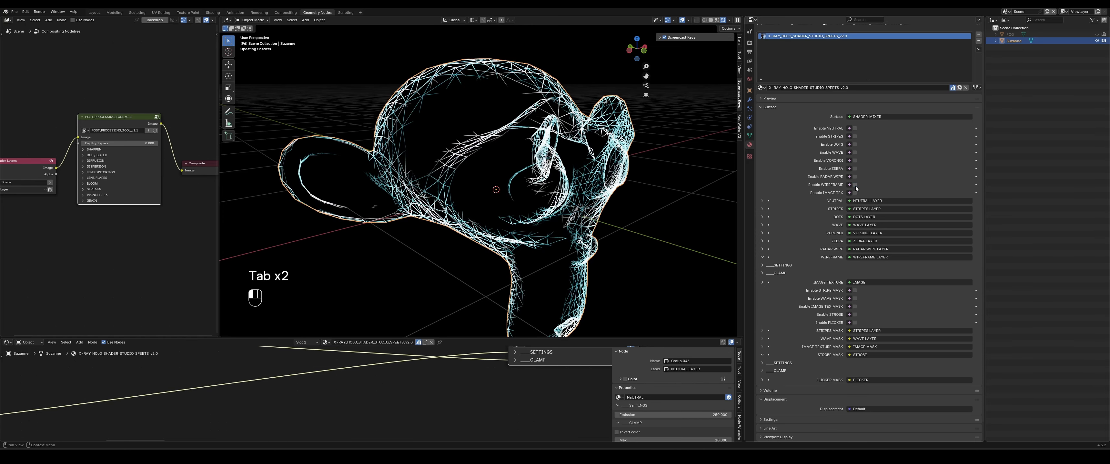
# Step: Switch from the Wireframe layer back to Stripes and collapse the Wireframe layer's settings
pyautogui.click(854, 185)
pyautogui.click(854, 137)
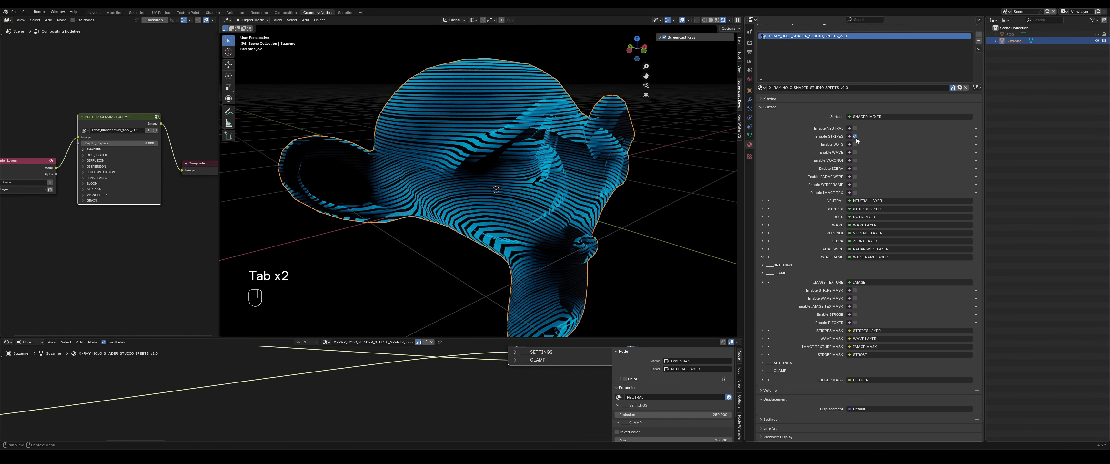
pyautogui.click(763, 257)
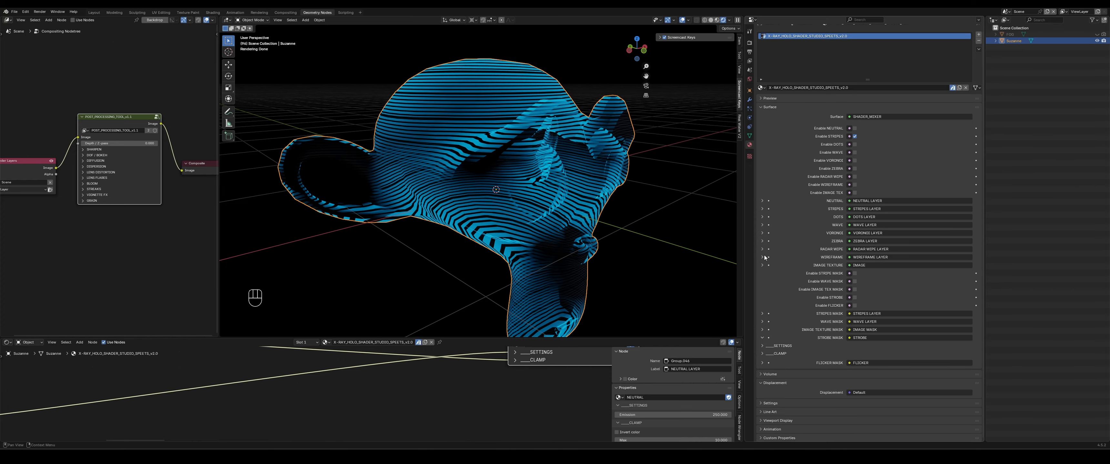
# Step: Expand the Stripes layer and show its Location Rotation Scale A and B values
pyautogui.click(762, 209)
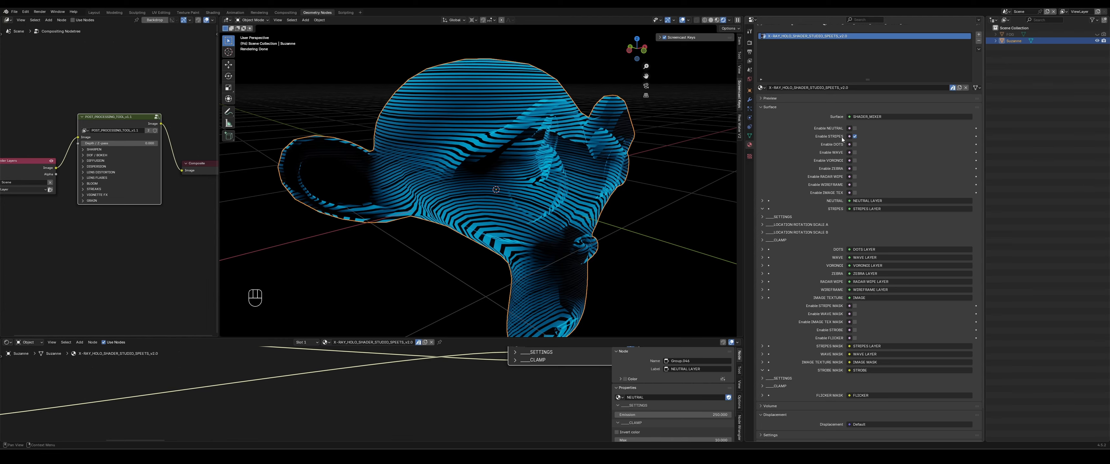
pyautogui.click(761, 224)
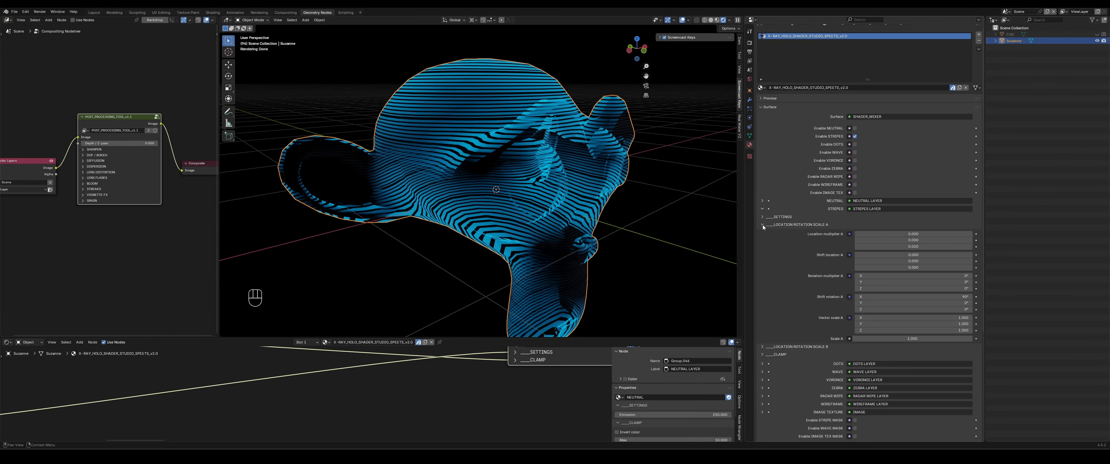
pyautogui.click(761, 347)
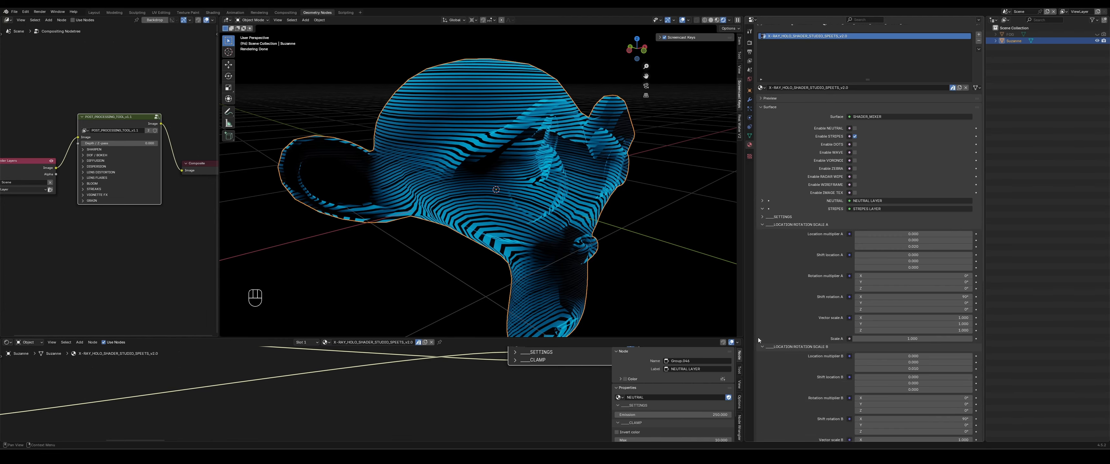
pyautogui.scroll(-5, 790, 249)
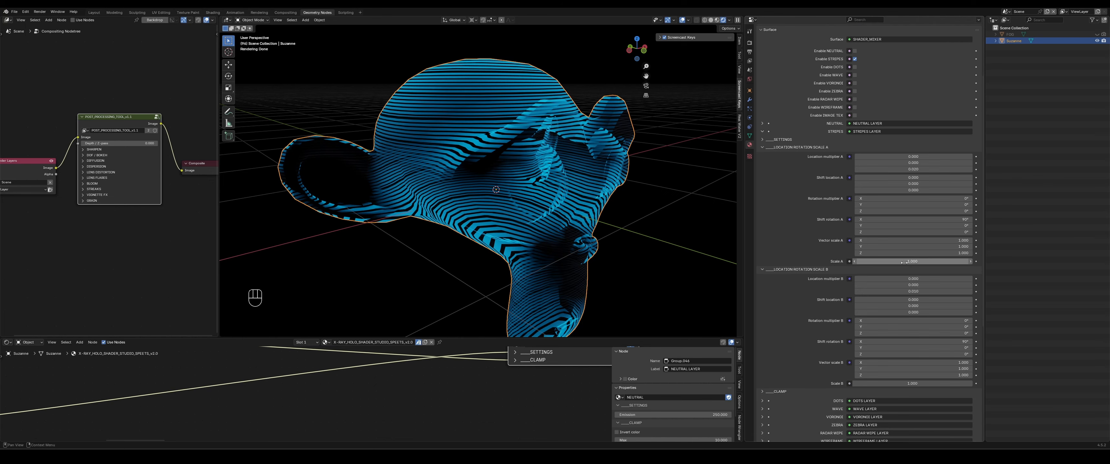
# Step: Try out different Scale A and Scale B values on the stripes, and set Scale B back to 1
pyautogui.moveTo(912, 261)
pyautogui.mouseDown()
pyautogui.moveTo(882, 261)
pyautogui.moveTo(903, 262)
pyautogui.mouseUp()
pyautogui.press('Return')
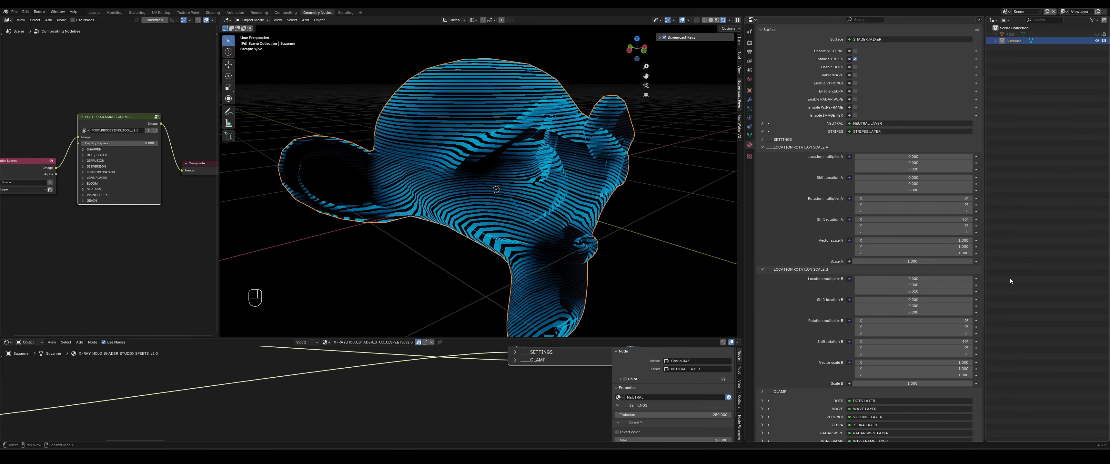
pyautogui.moveTo(926, 384)
pyautogui.mouseDown()
pyautogui.moveTo(893, 384)
pyautogui.moveTo(922, 384)
pyautogui.mouseUp()
pyautogui.click(923, 384)
pyautogui.write('1')
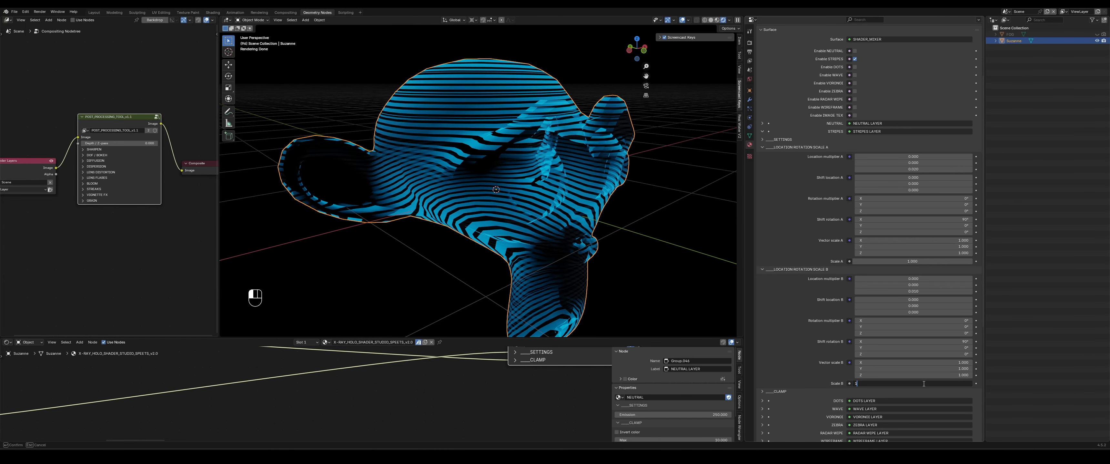
pyautogui.press('Return')
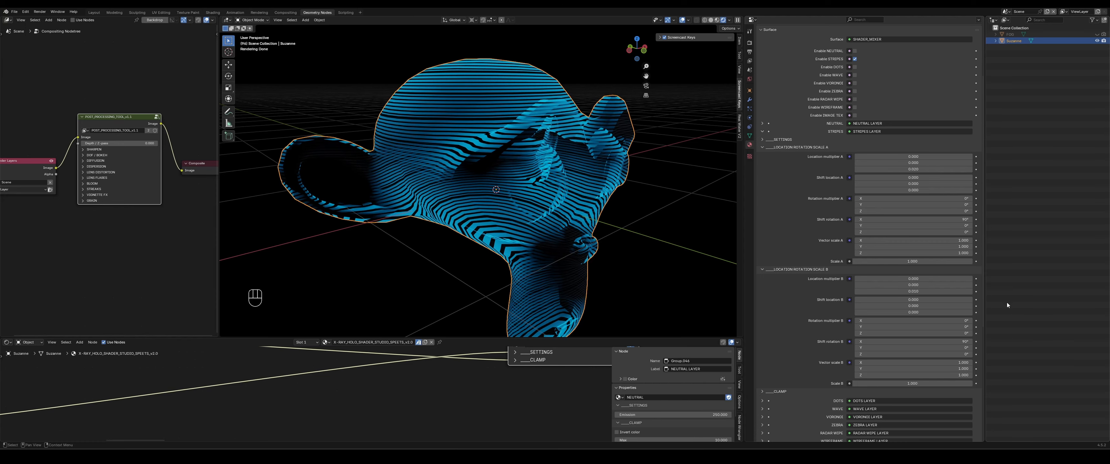
# Step: Collapse the Location Rotation Scale B group and play the animation with the monkey head deselected
pyautogui.click(805, 269)
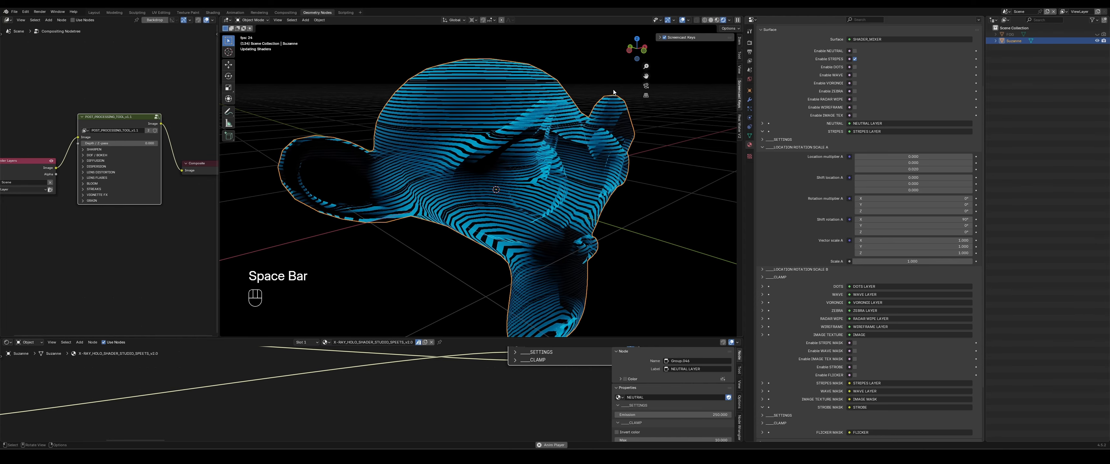
pyautogui.scroll(-5, 667, 220)
pyautogui.moveTo(667, 217); pyautogui.dragTo(636, 214, button='middle')
pyautogui.click(664, 210)
pyautogui.scroll(1, 615, 205)
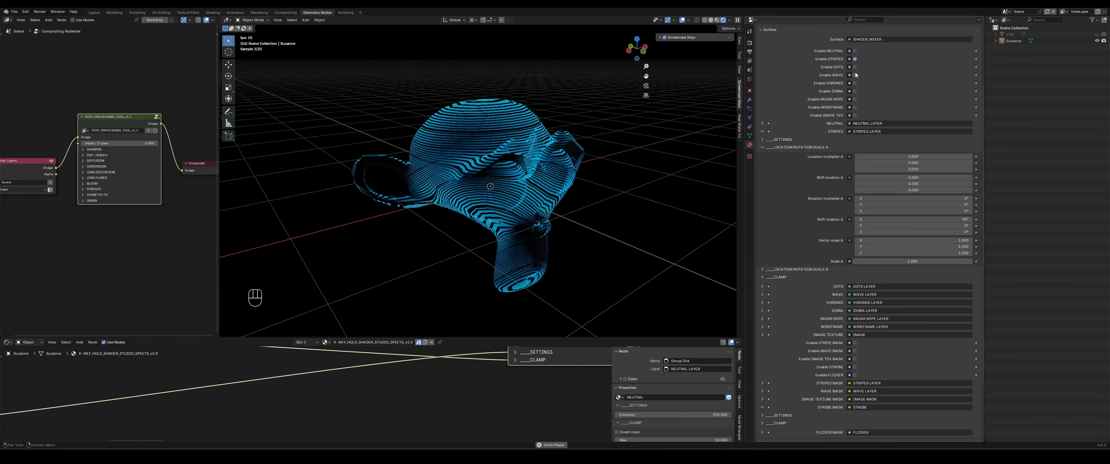
# Step: Enable the Neutral, Dots, Wave, Voronoi, Zebra, Radar Wipe, Wireframe and Image Tex layers alongside Stripes
pyautogui.click(855, 52)
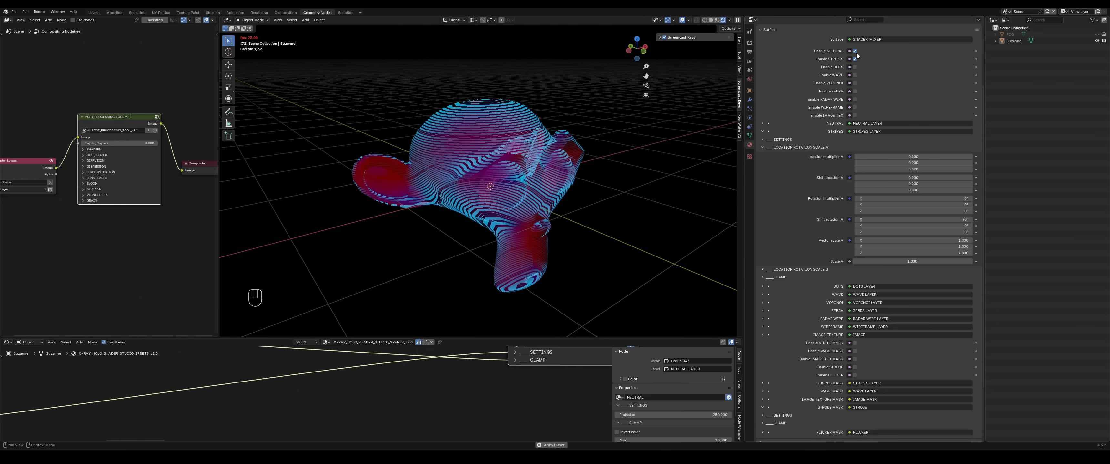
pyautogui.click(854, 67)
pyautogui.click(854, 75)
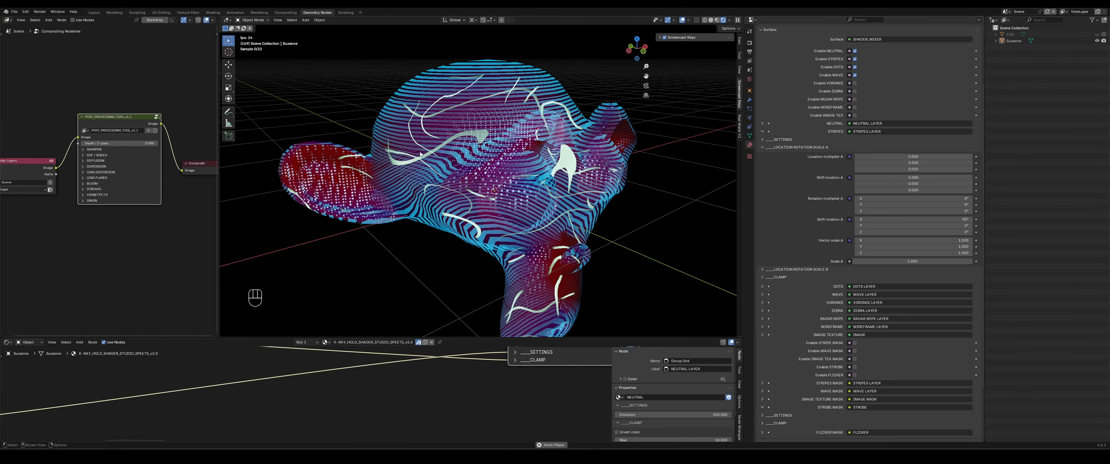
pyautogui.click(855, 84)
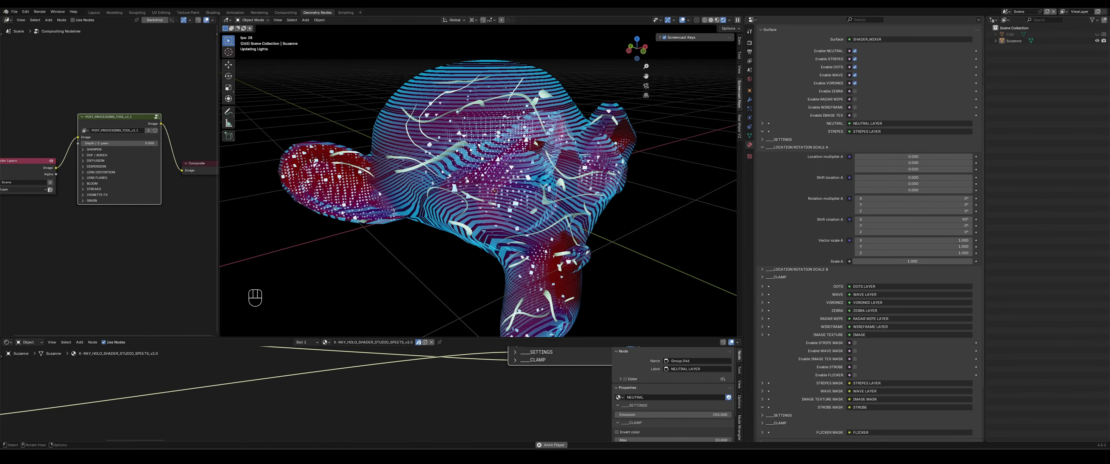
pyautogui.click(854, 92)
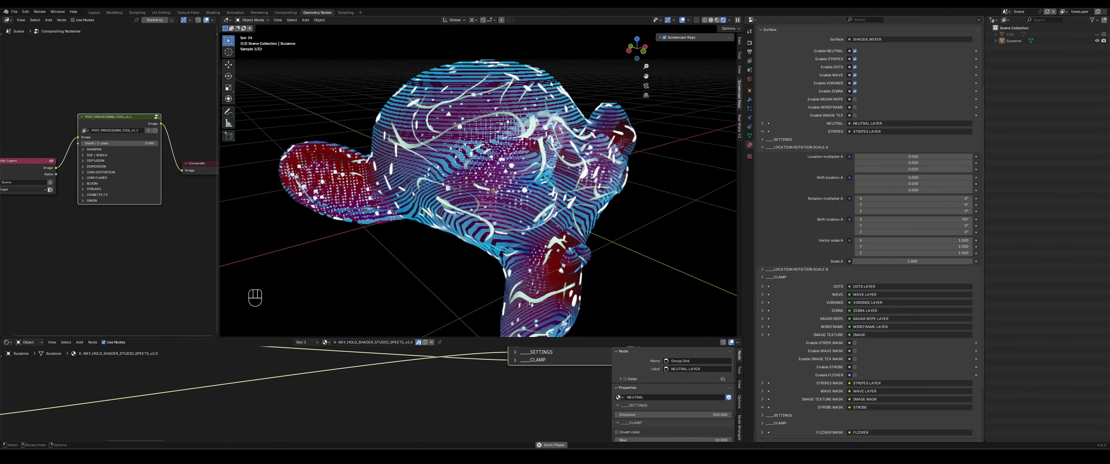
pyautogui.click(854, 99)
pyautogui.click(854, 107)
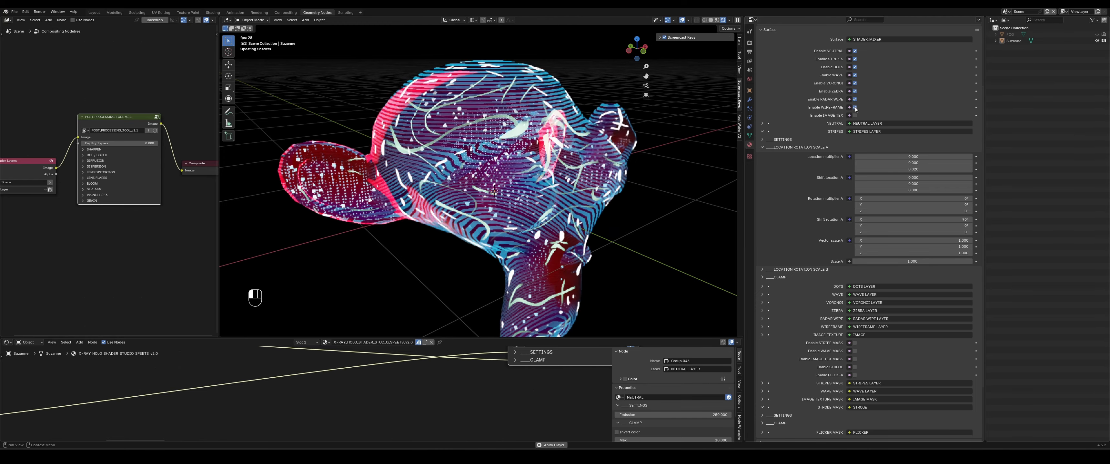
pyautogui.click(855, 116)
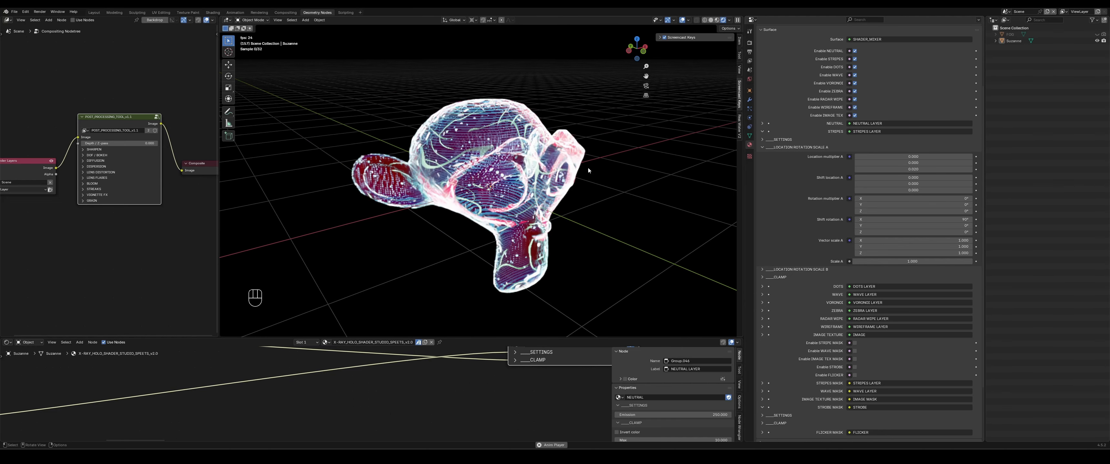
# Step: Stop the playback and disable every shader layer except Stripes
pyautogui.press('space')
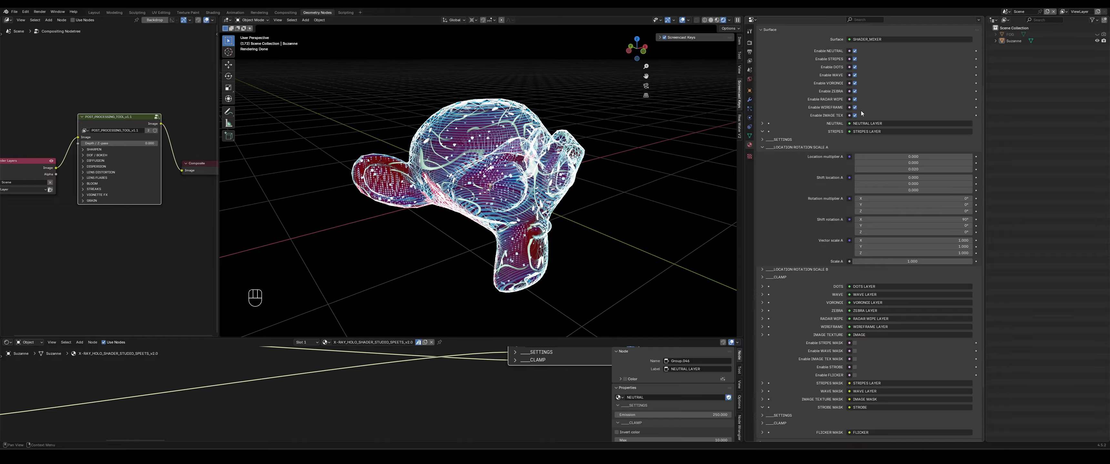
pyautogui.moveTo(856, 115); pyautogui.dragTo(855, 69)
pyautogui.click(855, 52)
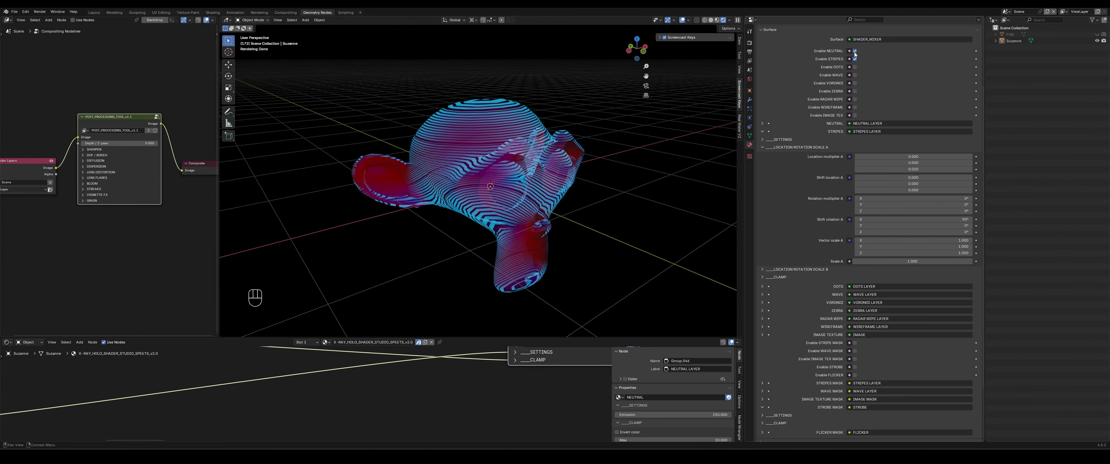
# Step: Collapse the Location Rotation Scale A group and the whole Stripes layer
pyautogui.click(776, 141)
pyautogui.click(776, 140)
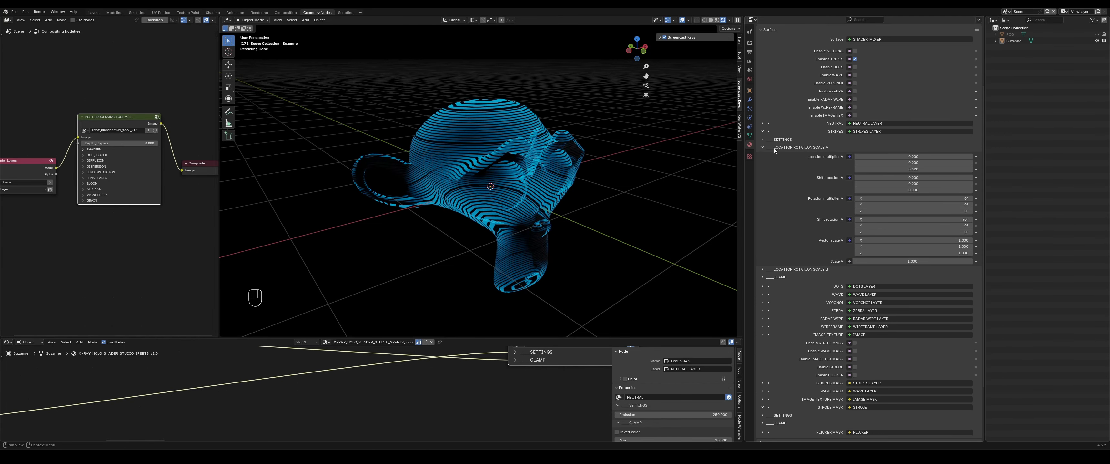
pyautogui.click(774, 148)
pyautogui.click(762, 174)
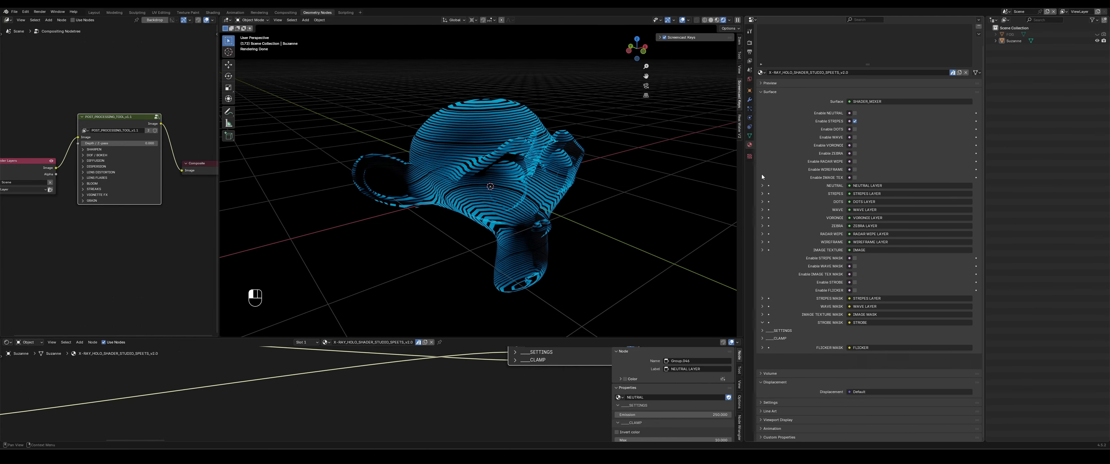
# Step: Open the Stripes layer's settings and examine its layer color ramp, color direction vector and Color Direction UV Selector options
pyautogui.click(762, 209)
pyautogui.click(762, 217)
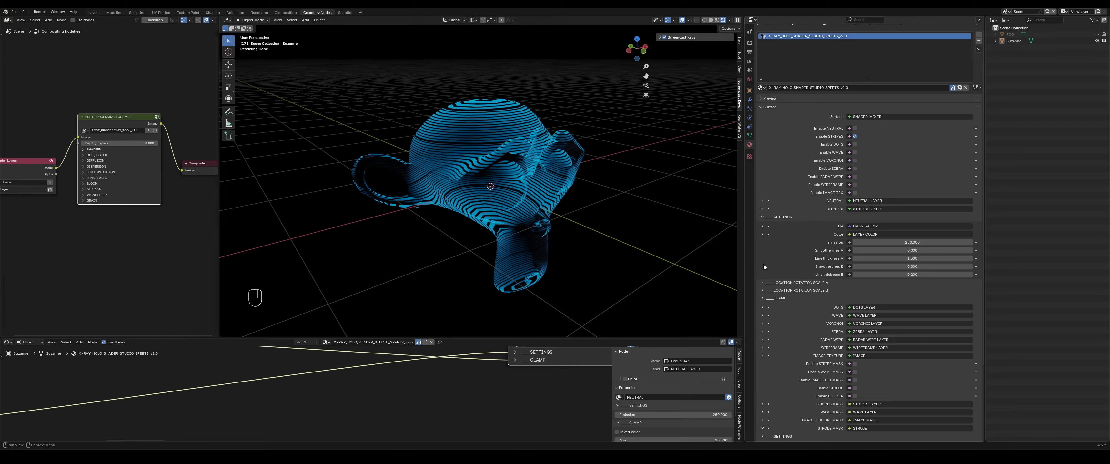
pyautogui.click(761, 234)
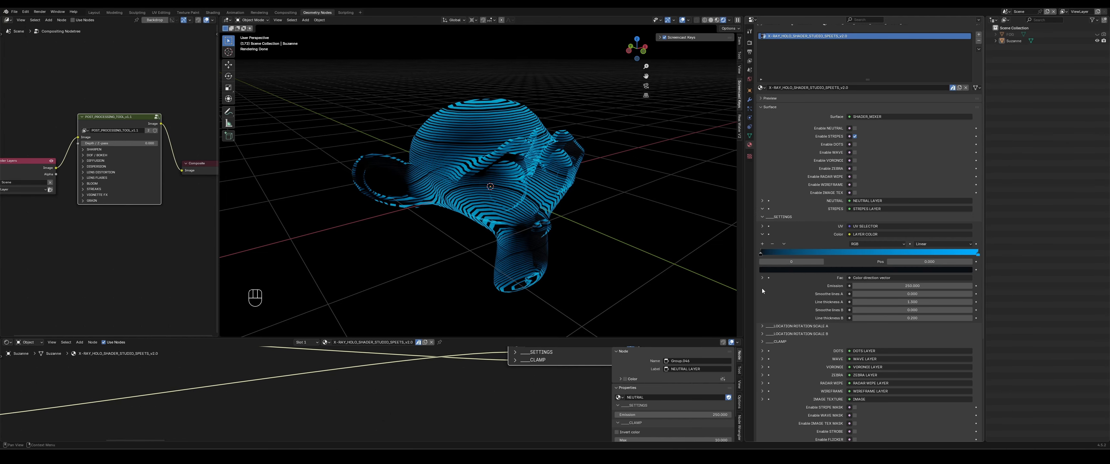
pyautogui.click(761, 278)
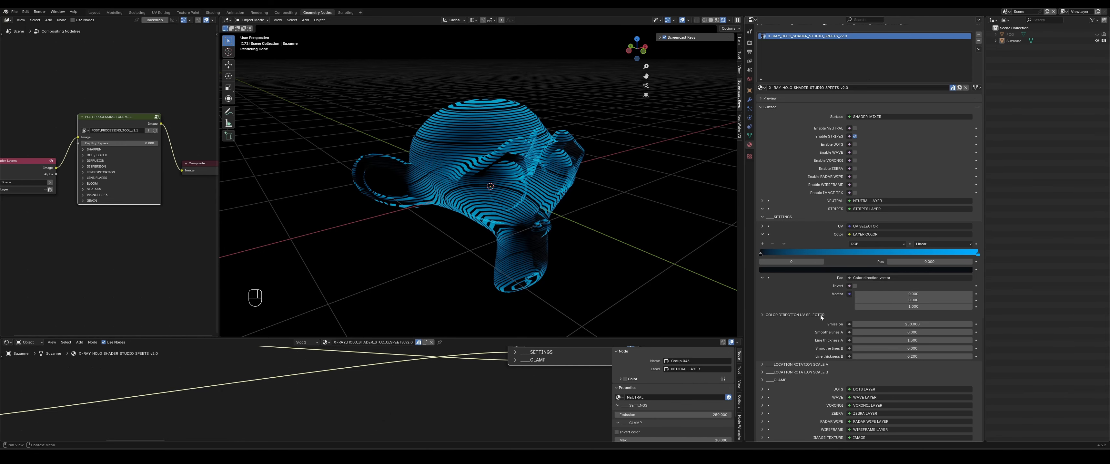
pyautogui.click(762, 315)
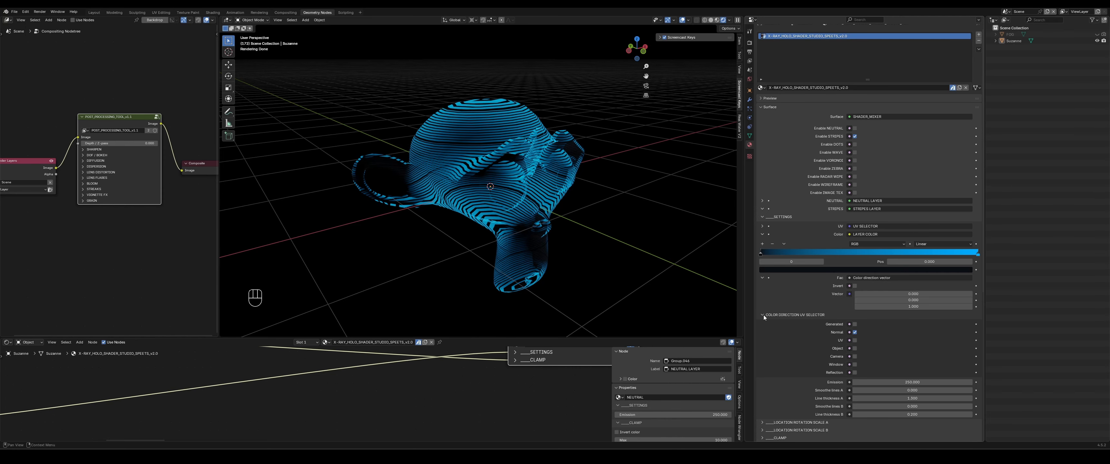
# Step: Collapse the stripes' layer color options and expand the UV Selector to view its coordinate choices
pyautogui.click(763, 316)
pyautogui.click(762, 278)
pyautogui.click(762, 234)
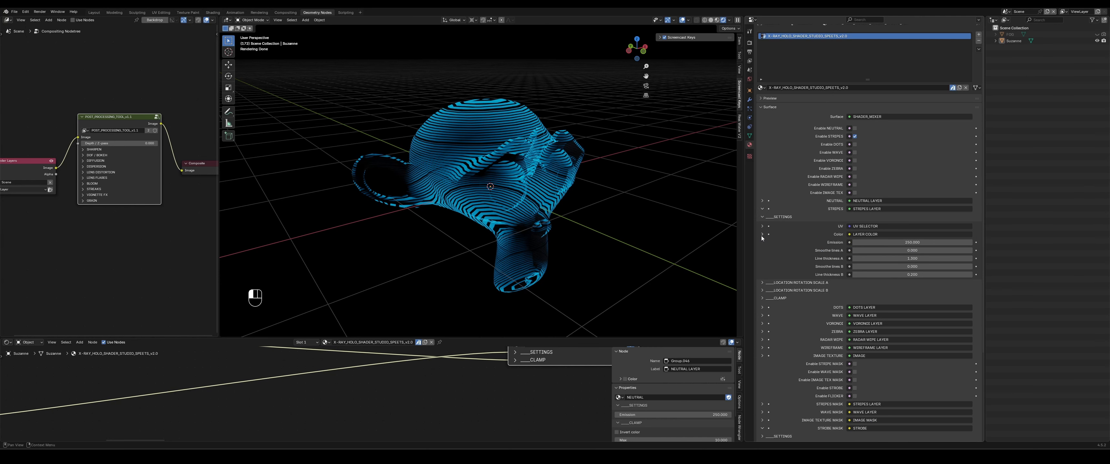
pyautogui.click(761, 226)
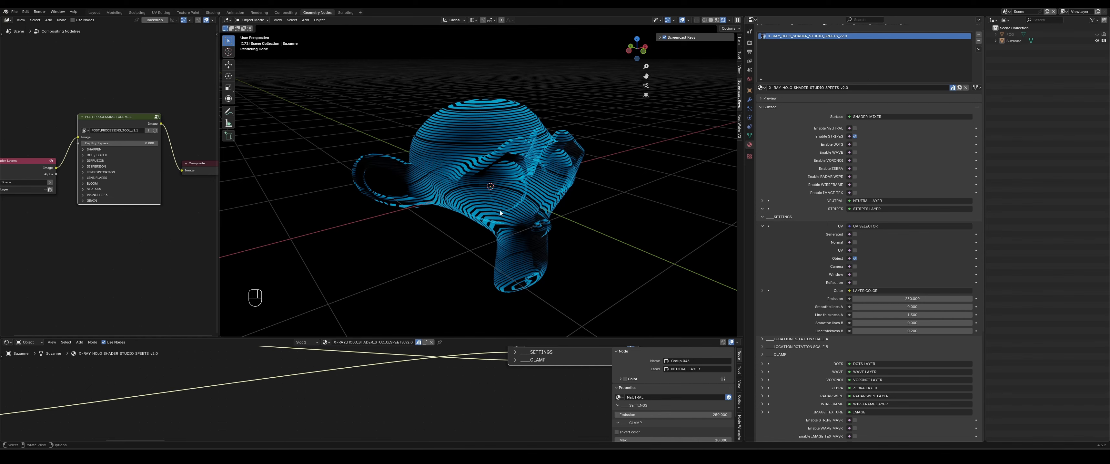
# Step: Switch the stripes' mapping from Object to Normal coordinates and play the animation to inspect the pattern on the monkey head
pyautogui.click(854, 242)
pyautogui.scroll(4, 508, 179)
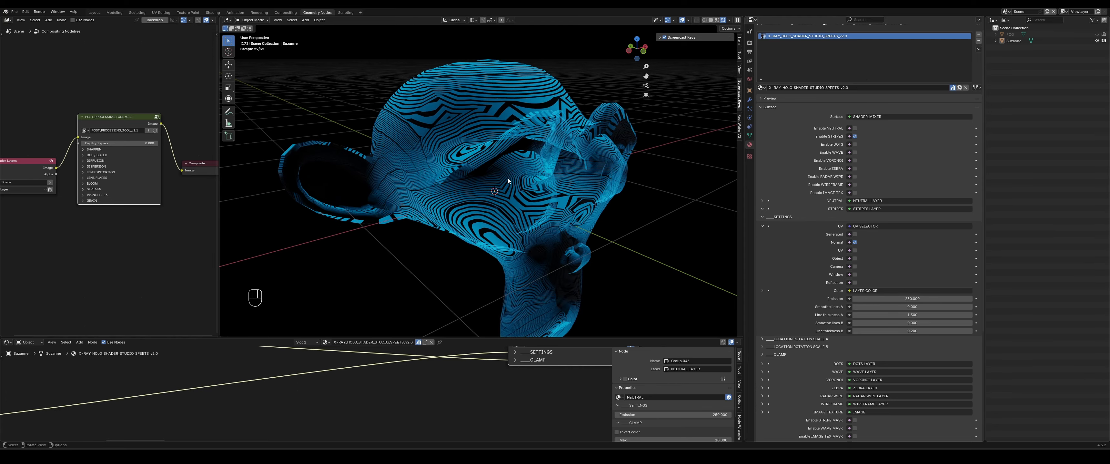
pyautogui.press('space')
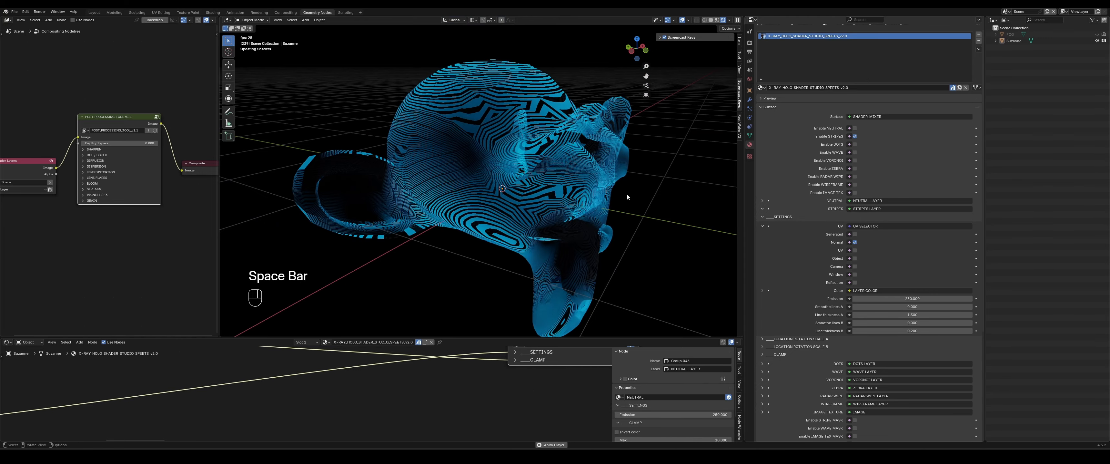
pyautogui.moveTo(572, 172); pyautogui.dragTo(495, 154, button='middle')
pyautogui.scroll(1, 478, 155)
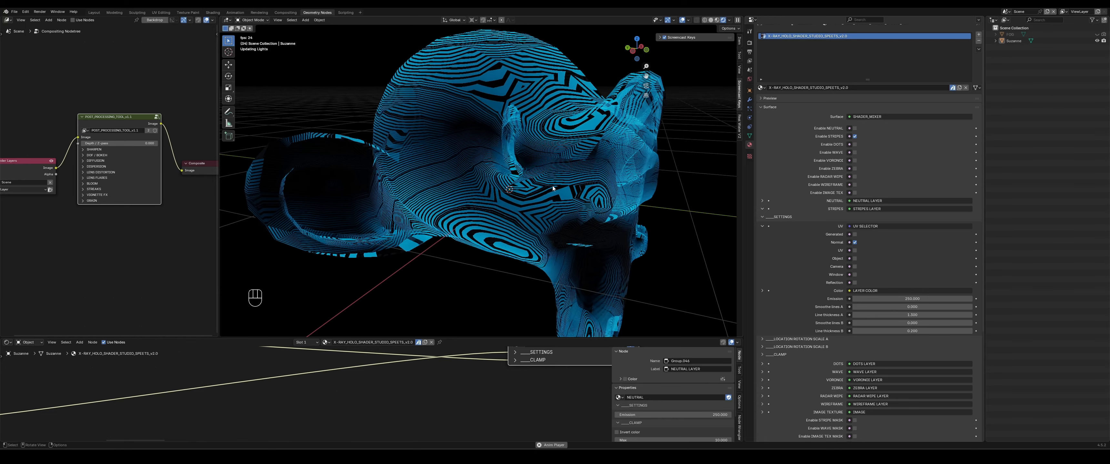
pyautogui.moveTo(553, 189); pyautogui.dragTo(533, 135, button='middle')
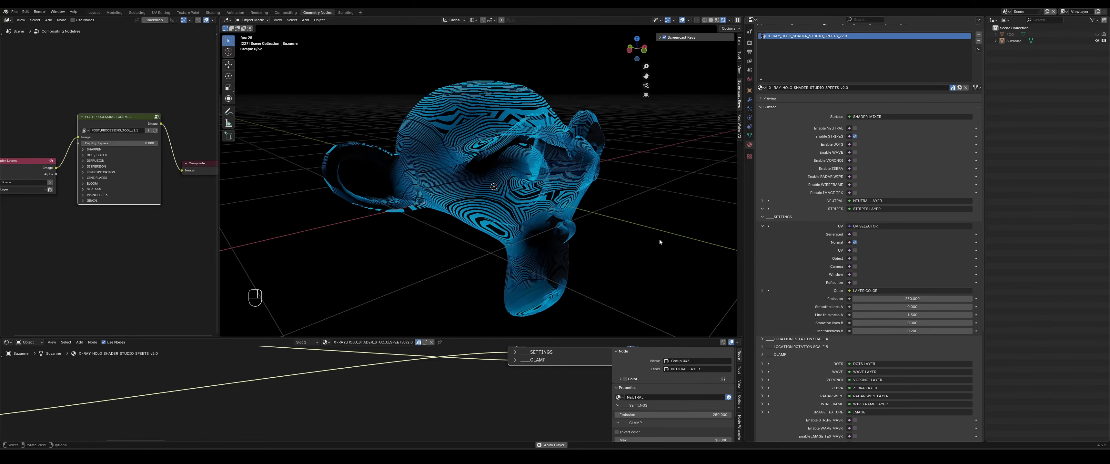
# Step: Try the UV coordinates for the stripes in place of Normal, followed by the Camera coordinates
pyautogui.click(854, 250)
pyautogui.click(854, 243)
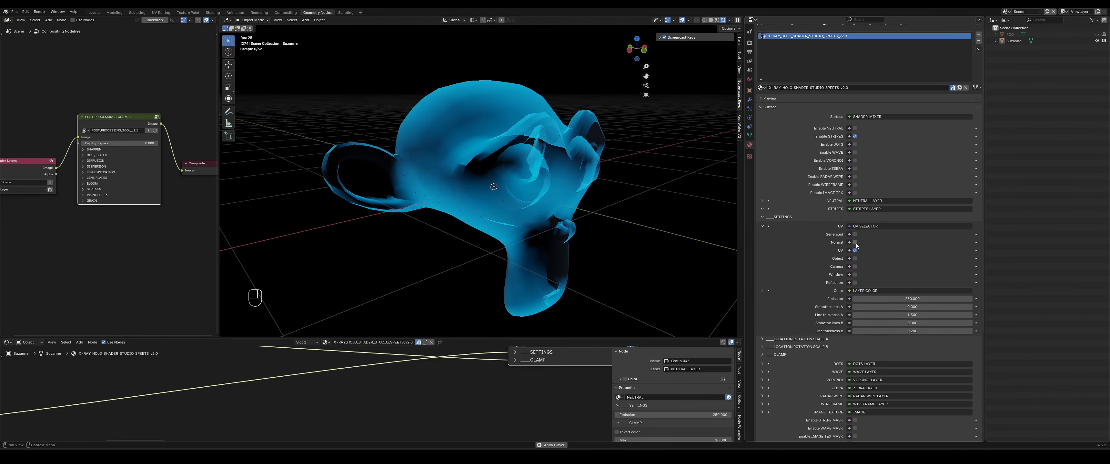
pyautogui.click(854, 250)
pyautogui.click(854, 267)
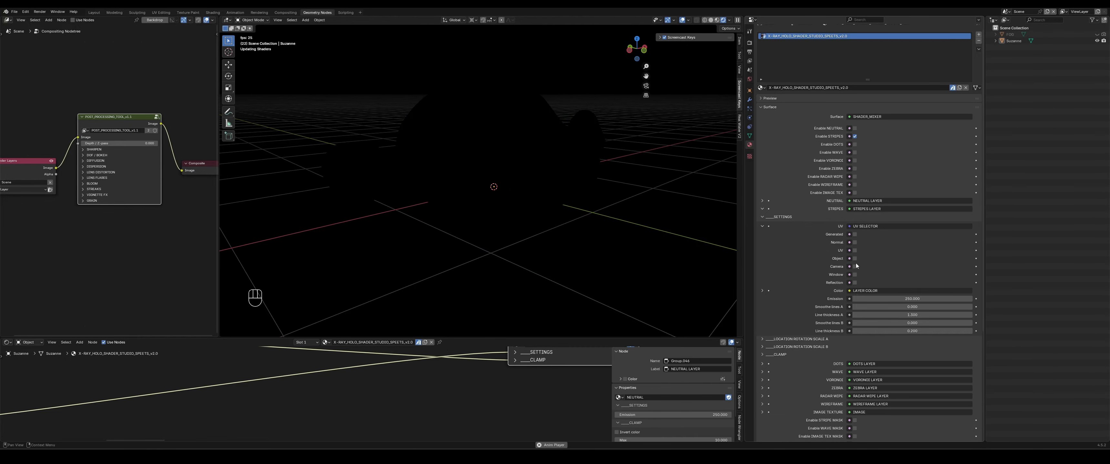
pyautogui.moveTo(482, 191); pyautogui.dragTo(526, 210, button='middle')
# Step: Replace the Camera coordinates with Reflection and inspect the stripes on the head from several angles
pyautogui.click(854, 267)
pyautogui.click(854, 283)
pyautogui.moveTo(470, 195); pyautogui.dragTo(506, 176, button='middle')
pyautogui.scroll(2, 457, 183)
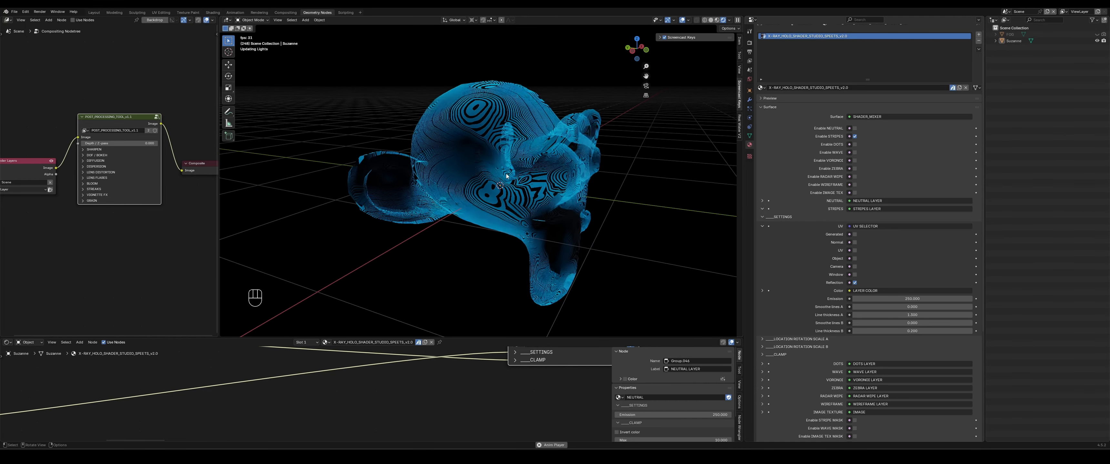
pyautogui.moveTo(507, 159); pyautogui.dragTo(477, 164, button='middle')
# Step: Set the stripes back to Object coordinates instead of Reflection and collapse the UV Selector
pyautogui.click(854, 283)
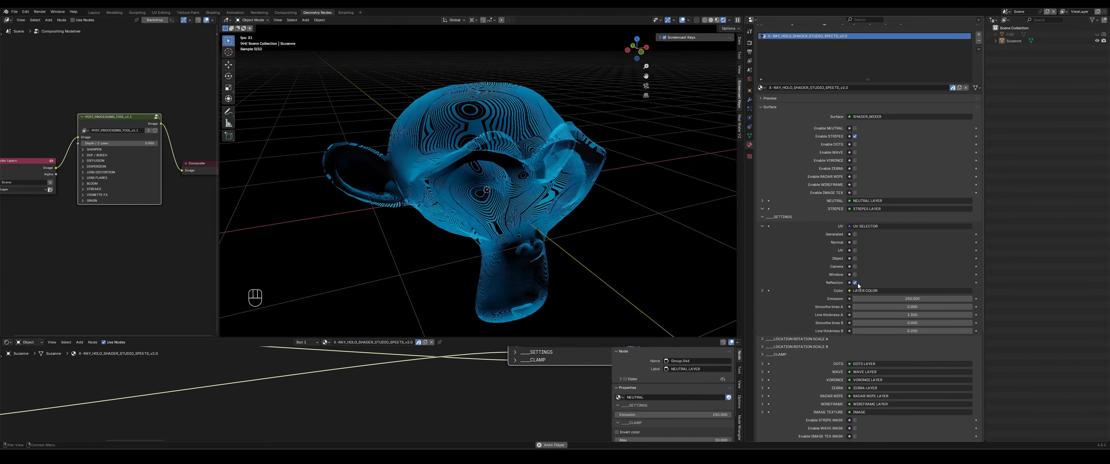
pyautogui.click(855, 258)
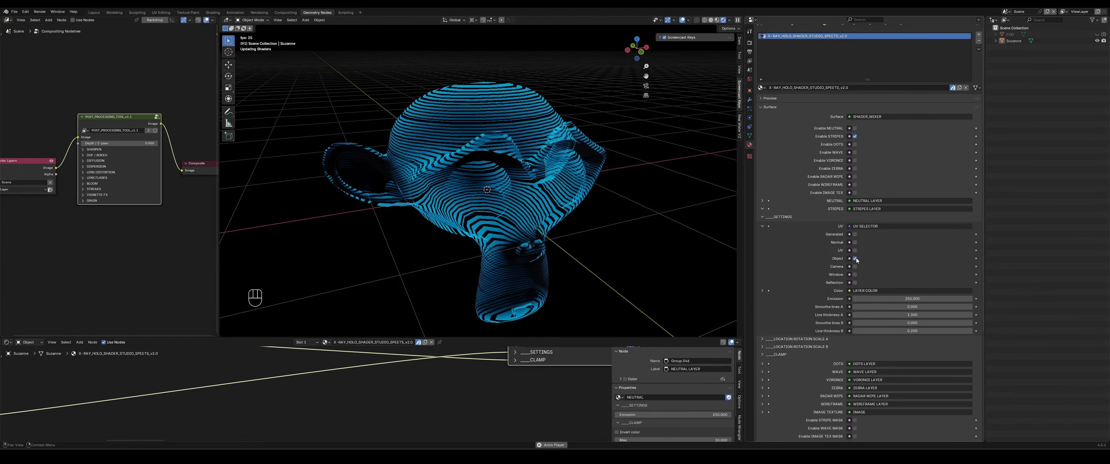
pyautogui.scroll(-2, 594, 236)
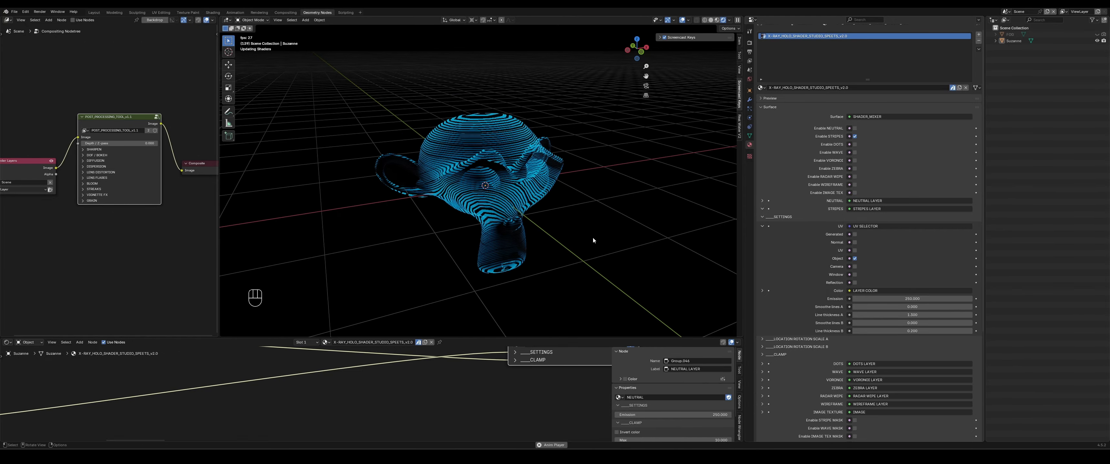
pyautogui.moveTo(593, 240); pyautogui.dragTo(603, 231, button='middle')
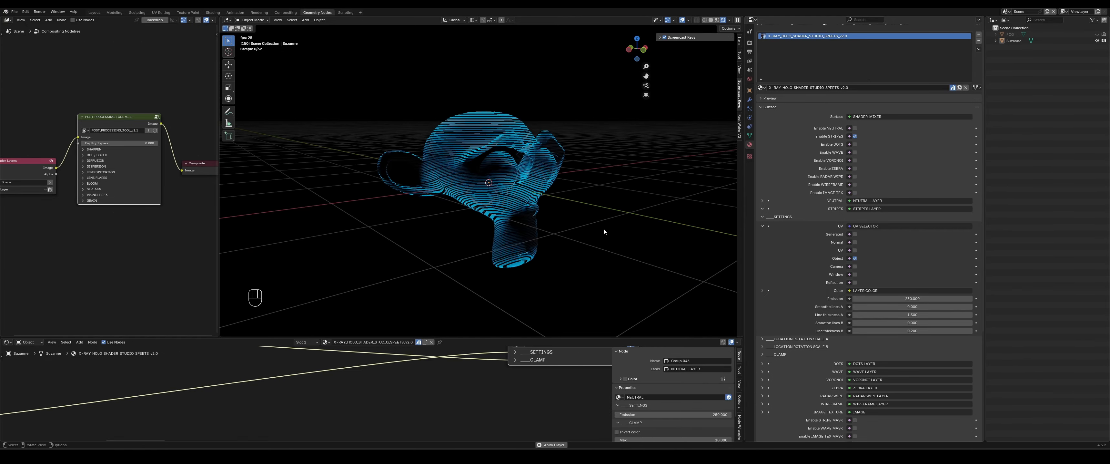
pyautogui.click(761, 226)
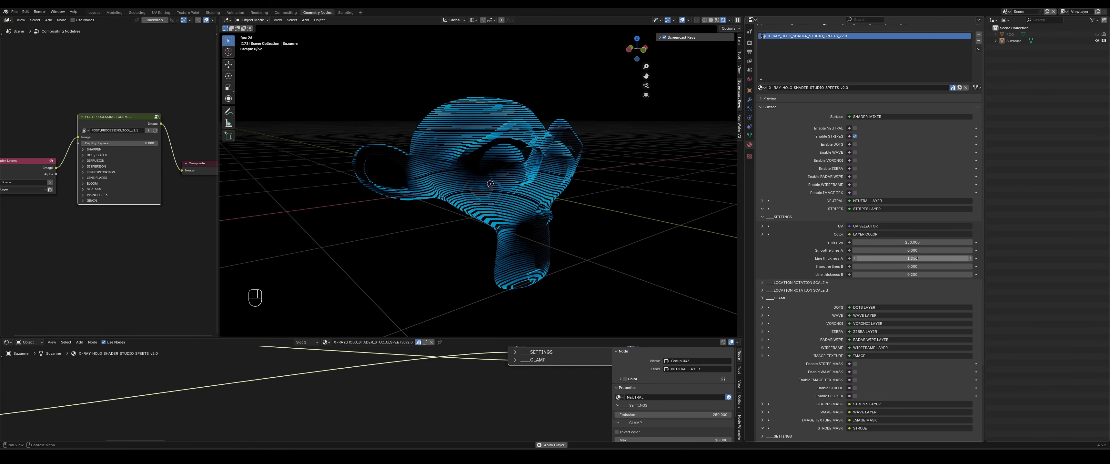
# Step: Set the stripes' Line thickness A to 1.3, and try a higher Line thickness B before undoing it
pyautogui.moveTo(900, 258); pyautogui.dragTo(926, 259)
pyautogui.press('space')
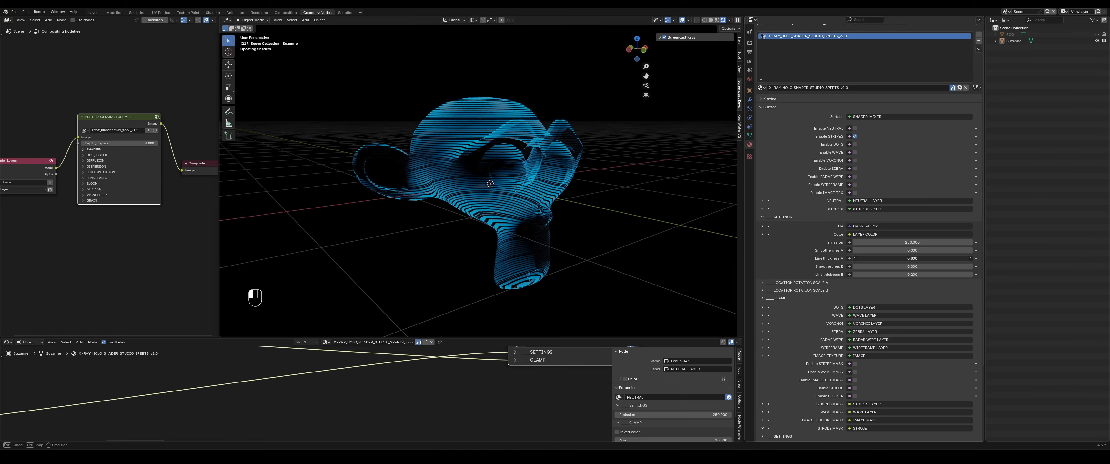
pyautogui.keyDown('shift'); pyautogui.moveTo(926, 258); pyautogui.dragTo(930, 258); pyautogui.keyUp('shift')
pyautogui.click(930, 258)
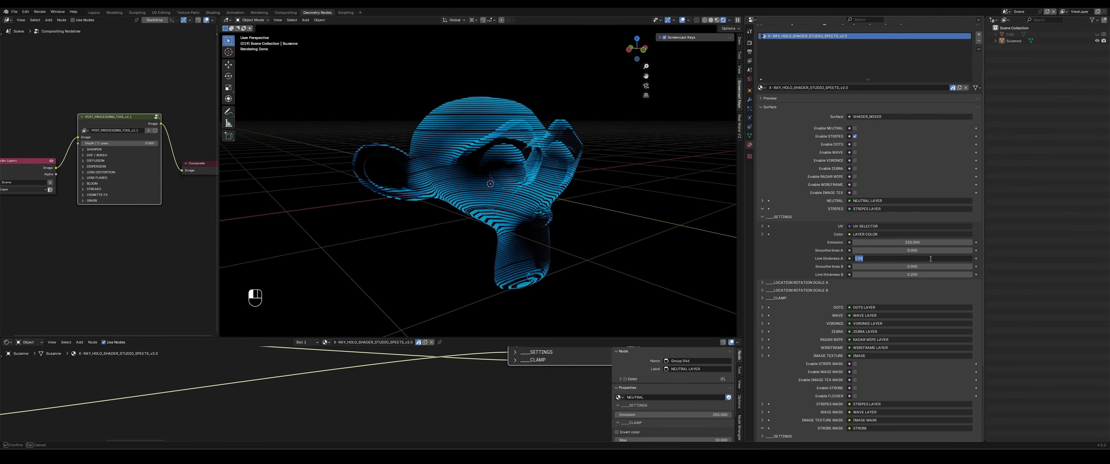
pyautogui.write('1.3')
pyautogui.press('Return')
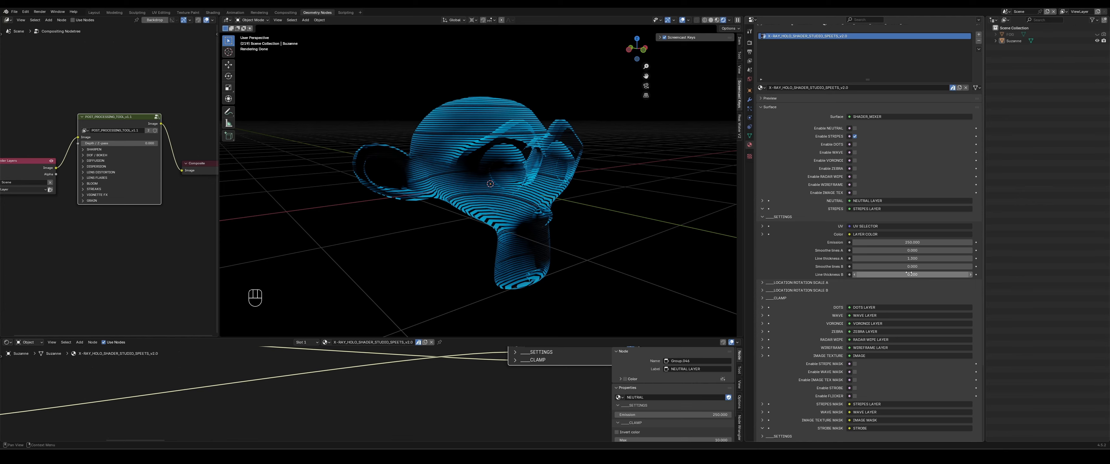
pyautogui.moveTo(898, 274); pyautogui.dragTo(967, 275)
pyautogui.hotkey('ctrl', 'z')
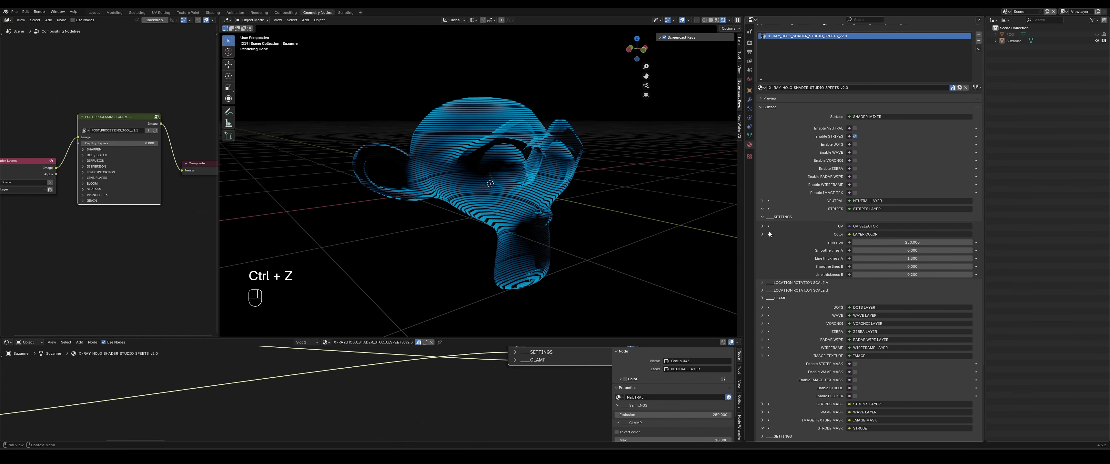
# Step: Try the stripes' Emission at 0 and at 8000, and restore it to 250
pyautogui.click(896, 240)
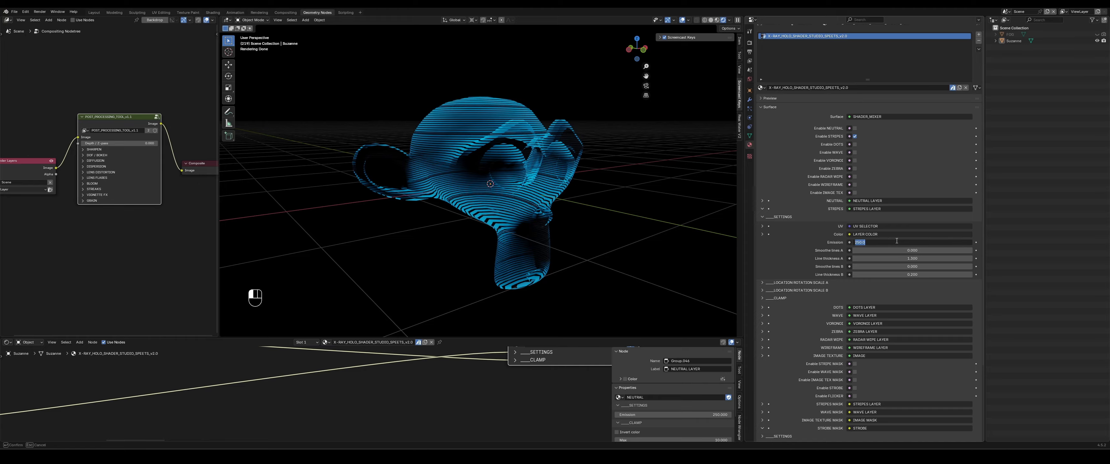
pyautogui.write('0')
pyautogui.press('Return')
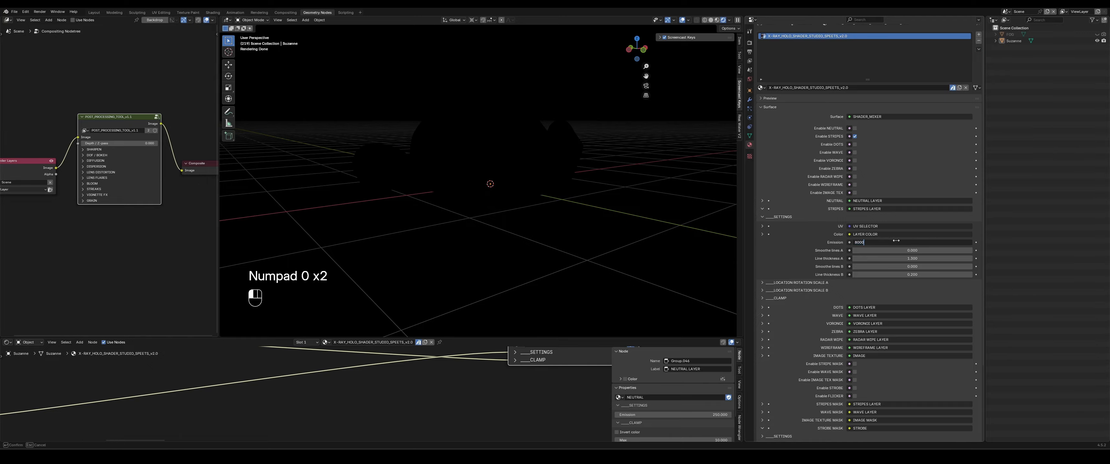
pyautogui.press('Return')
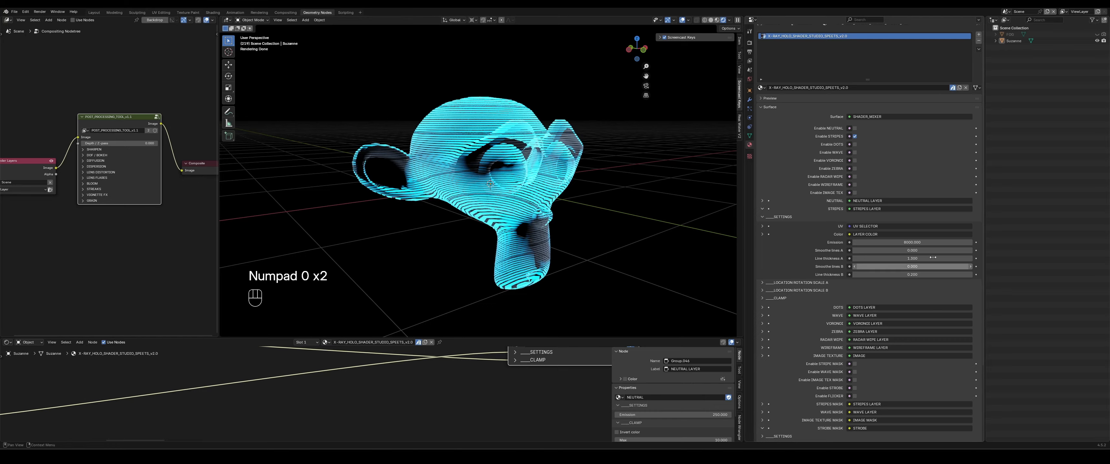
pyautogui.moveTo(931, 243); pyautogui.dragTo(930, 242)
pyautogui.write('25')
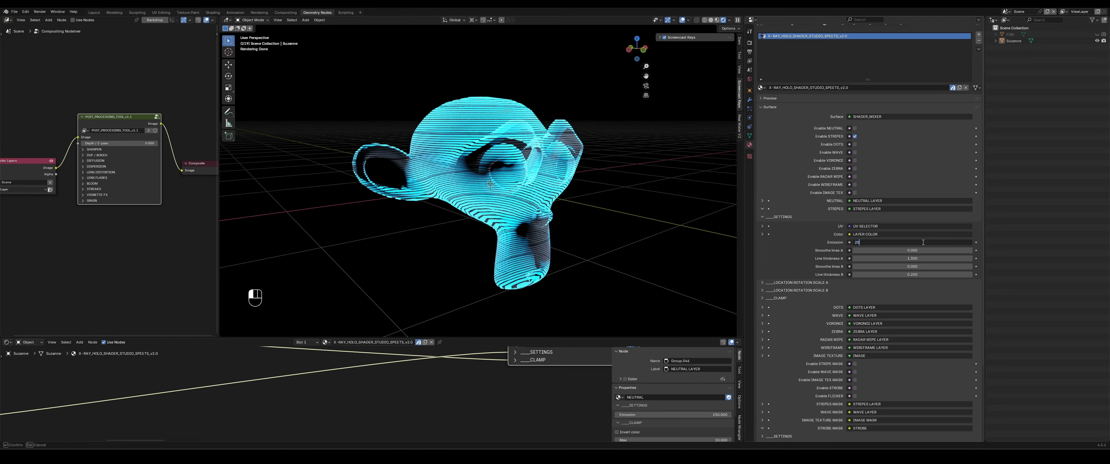
pyautogui.write('0')
pyautogui.press('Return')
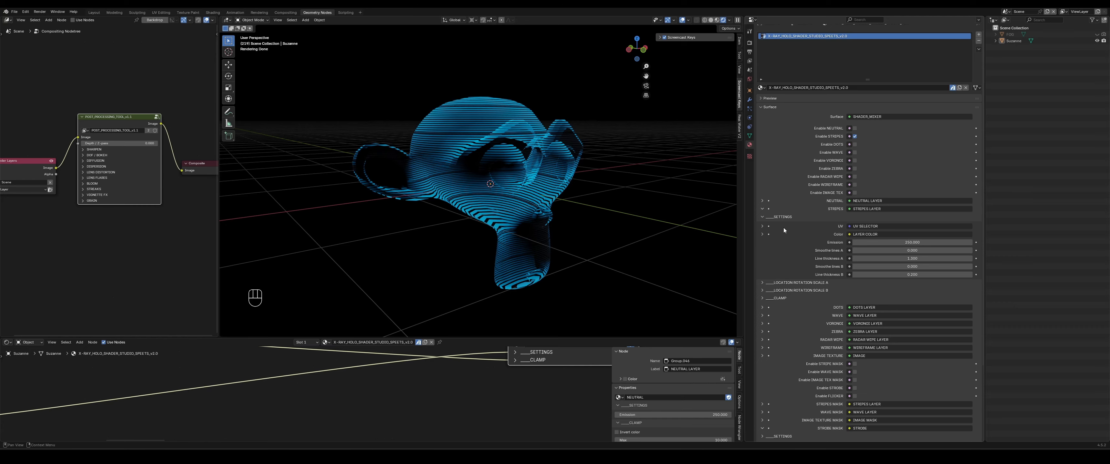
# Step: Collapse the stripes' Settings group, expand their Clamp group and inspect the effect around the head
pyautogui.click(762, 217)
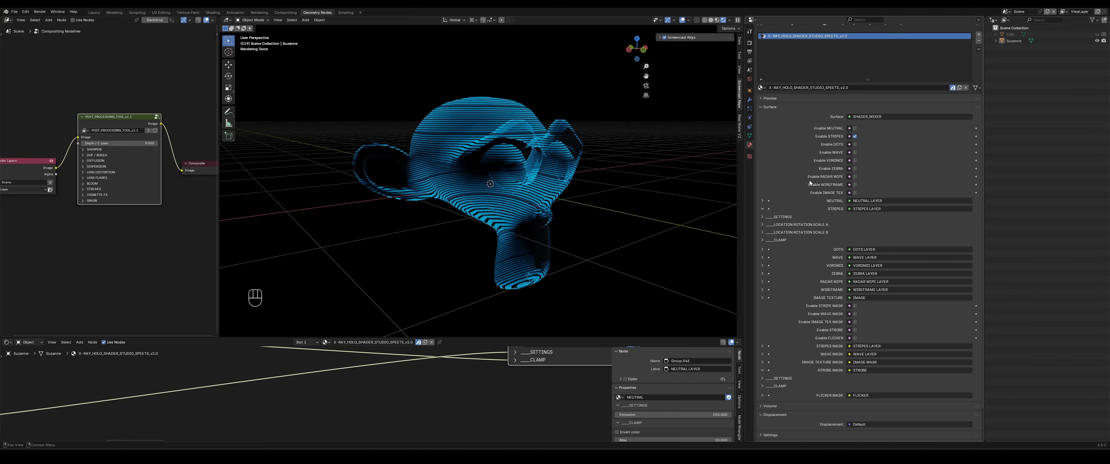
pyautogui.click(762, 240)
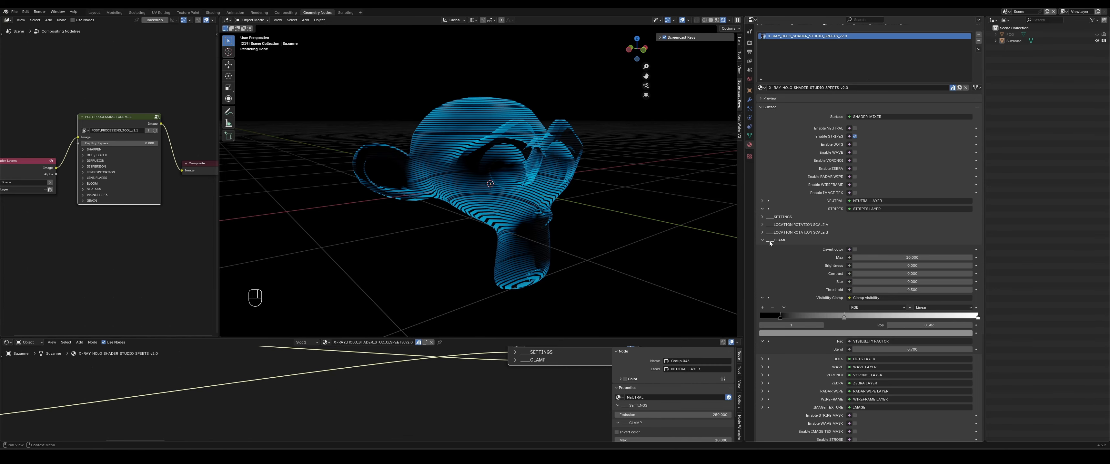
pyautogui.moveTo(562, 220); pyautogui.dragTo(582, 207, button='middle')
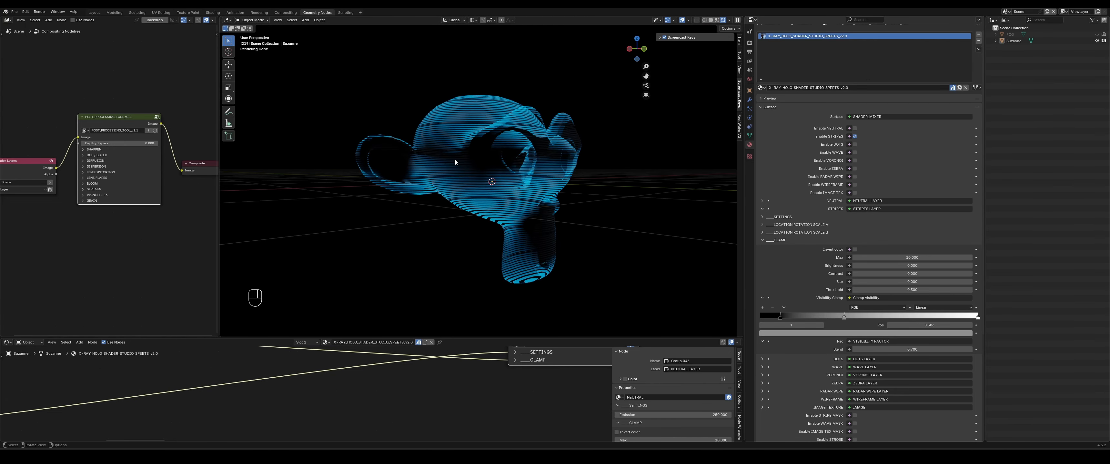
pyautogui.moveTo(460, 155); pyautogui.dragTo(483, 170, button='middle')
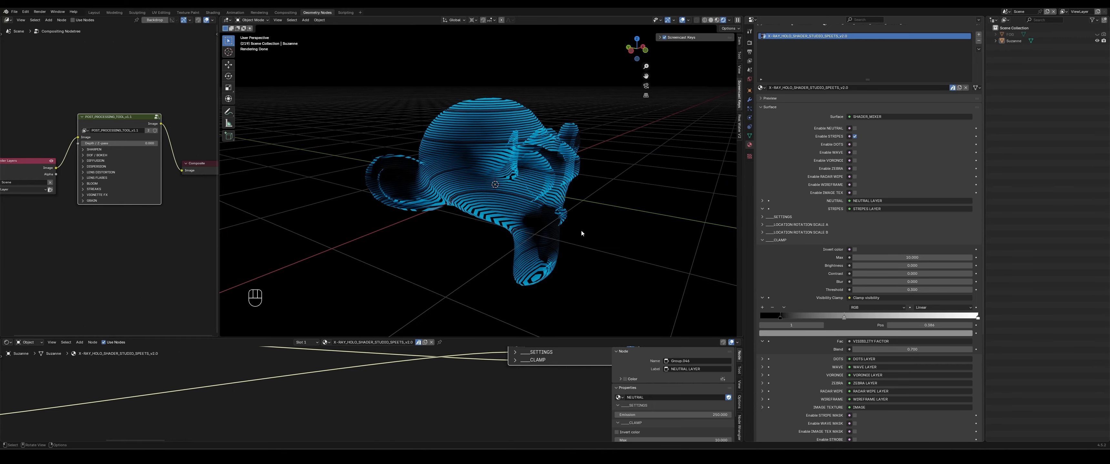
pyautogui.moveTo(581, 234)
pyautogui.mouseDown(button='middle')
pyautogui.moveTo(617, 203)
pyautogui.moveTo(551, 147)
pyautogui.moveTo(657, 222)
pyautogui.moveTo(627, 285)
pyautogui.moveTo(524, 275)
pyautogui.moveTo(501, 221)
pyautogui.moveTo(475, 204)
pyautogui.moveTo(551, 203)
pyautogui.moveTo(591, 227)
pyautogui.moveTo(528, 247)
pyautogui.moveTo(573, 209)
pyautogui.moveTo(594, 222)
pyautogui.mouseUp(button='middle')
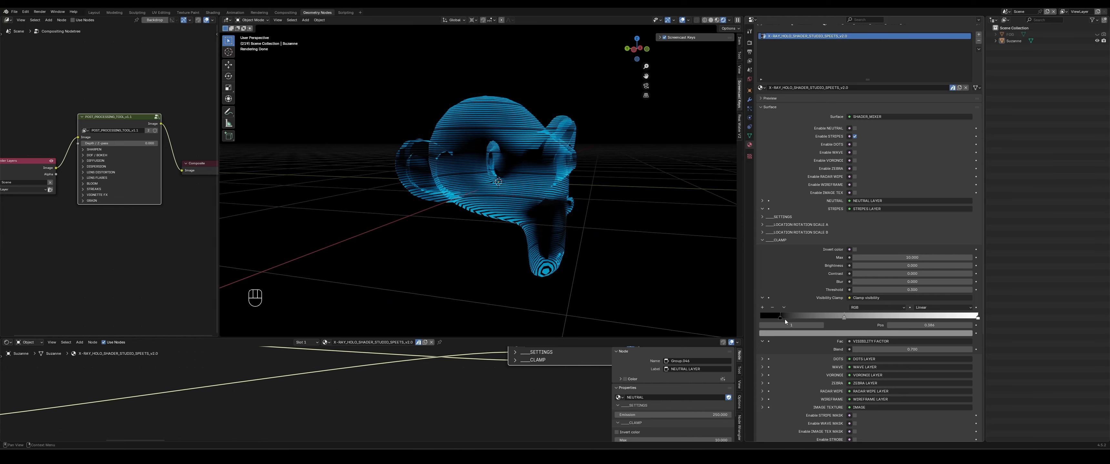
# Step: Move the Visibility Clamp ramp's middle stop to about 0.8 and its black stop to about 0.72
pyautogui.moveTo(780, 318); pyautogui.dragTo(938, 317)
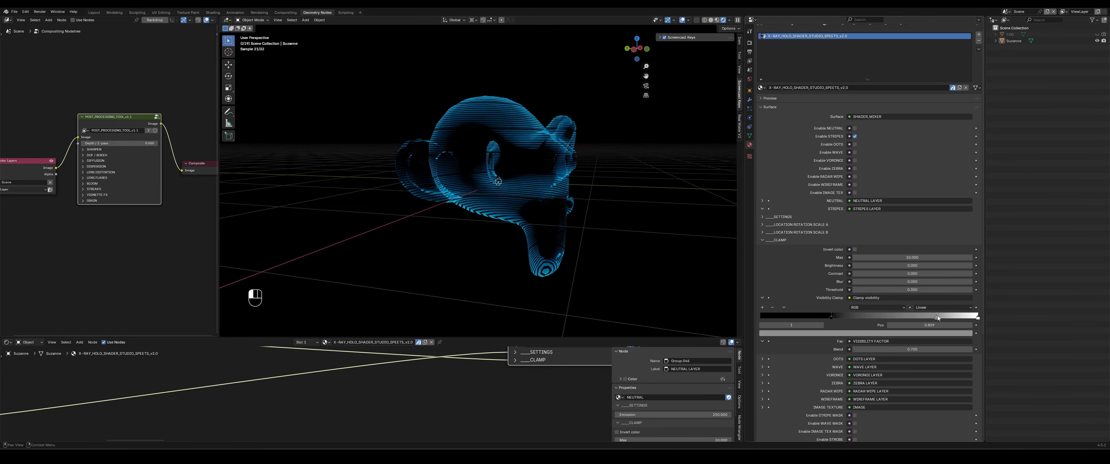
pyautogui.moveTo(818, 315); pyautogui.dragTo(912, 320)
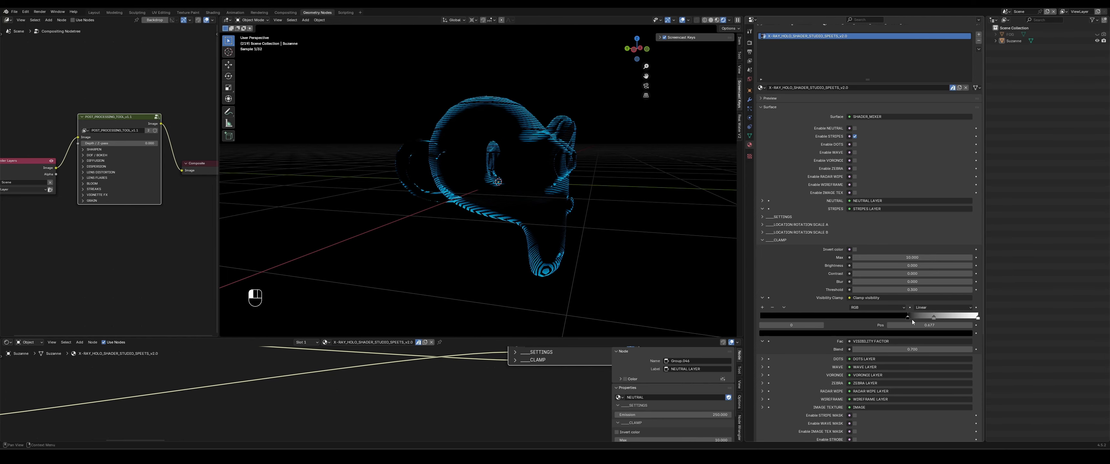
pyautogui.moveTo(562, 221); pyautogui.dragTo(523, 220, button='middle')
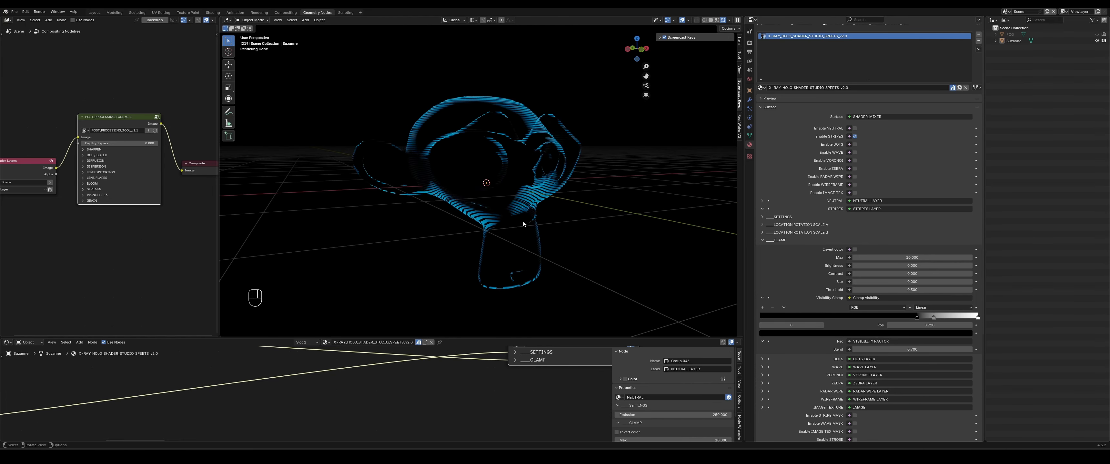
# Step: Flip the stripes' Visibility Clamp color ramp and inspect the head from a higher angle
pyautogui.click(784, 307)
pyautogui.click(795, 316)
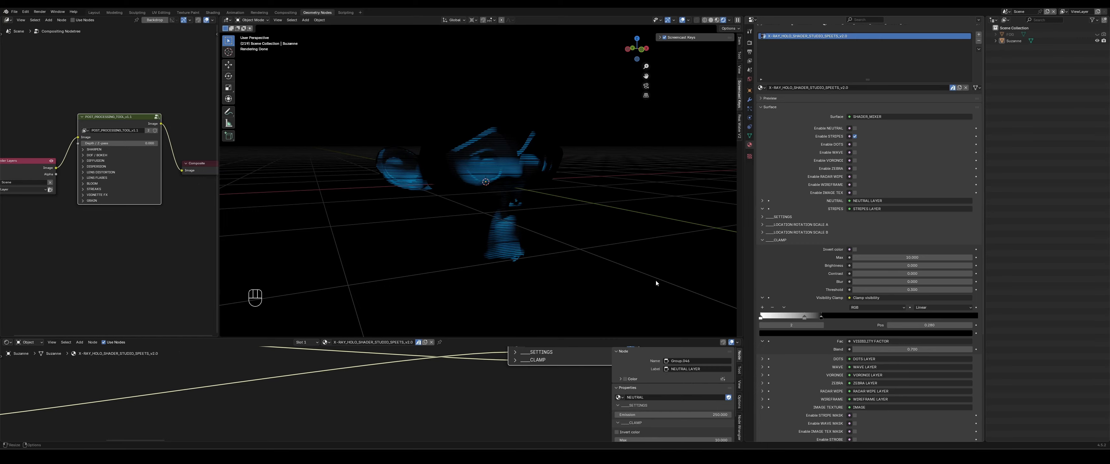
pyautogui.moveTo(655, 281); pyautogui.dragTo(629, 243, button='middle')
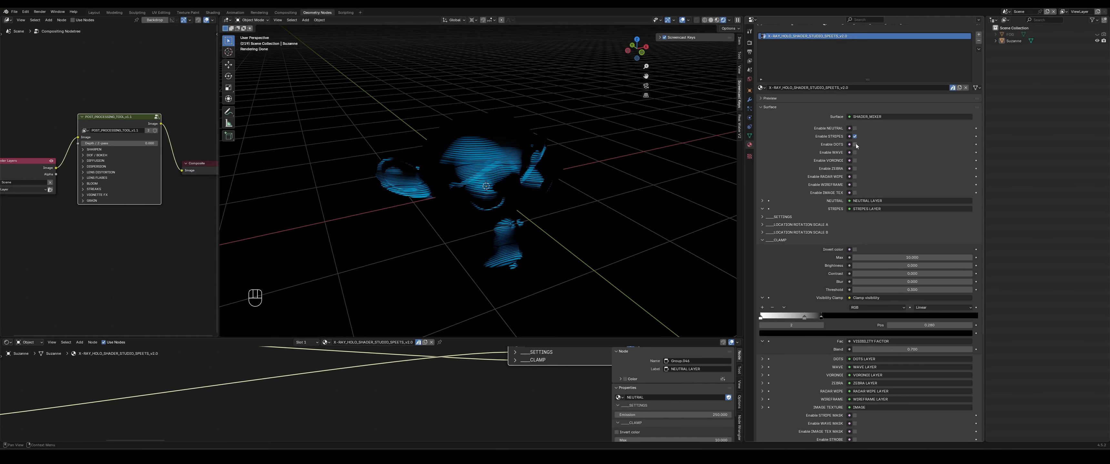
# Step: Enable all the shader layers from Neutral to Image Tex, and show the stripes' Settings group instead of Clamp
pyautogui.moveTo(855, 144); pyautogui.dragTo(855, 193)
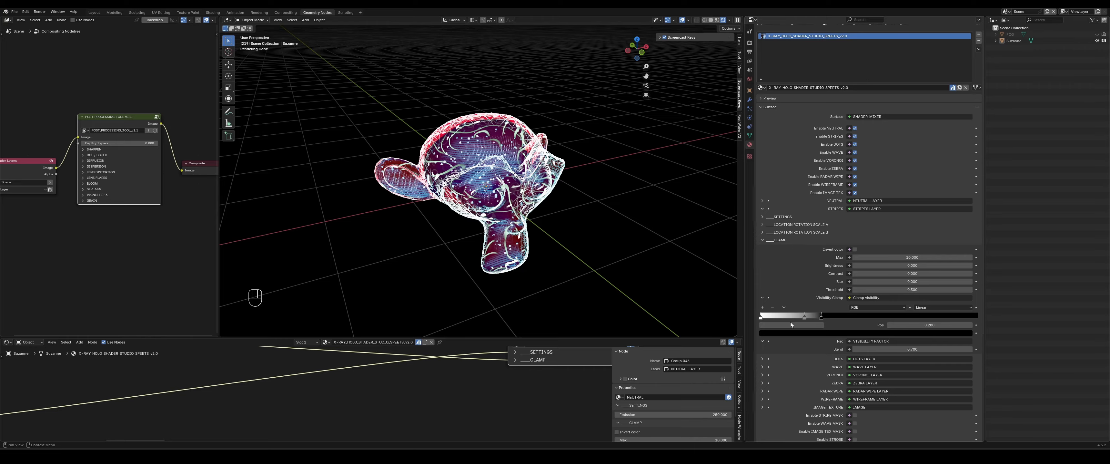
pyautogui.click(762, 240)
pyautogui.click(762, 217)
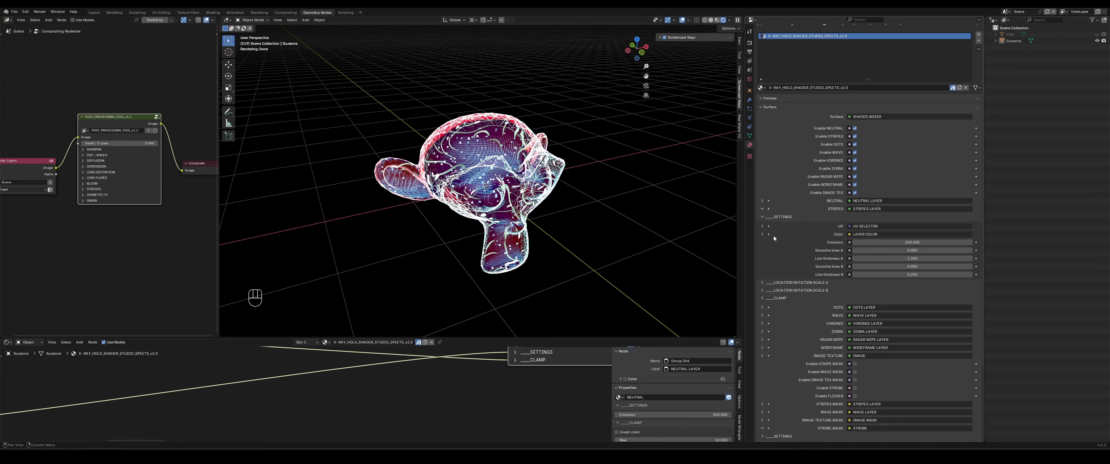
# Step: Try a yellow end stop on the stripes' Layer Color ramp, inspect the head up close, and undo the color change
pyautogui.click(762, 235)
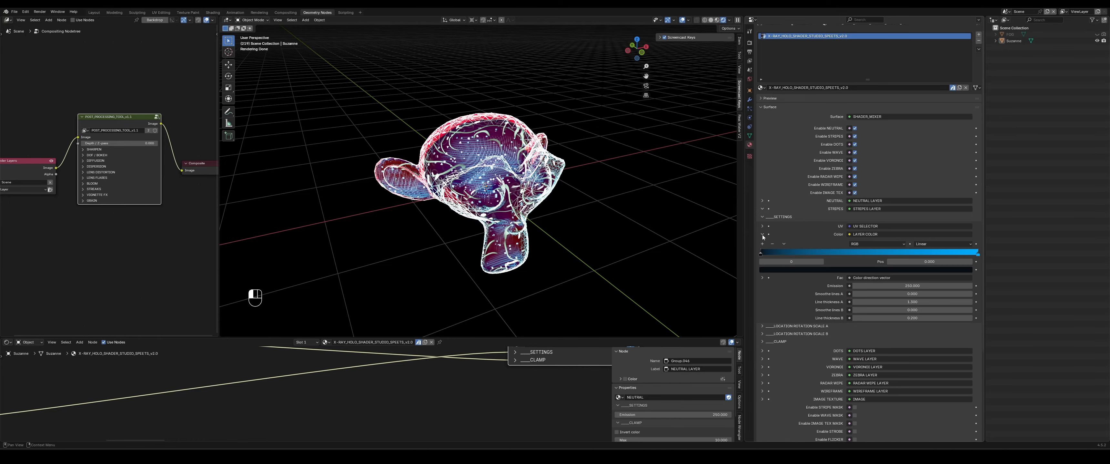
pyautogui.click(978, 254)
pyautogui.click(952, 270)
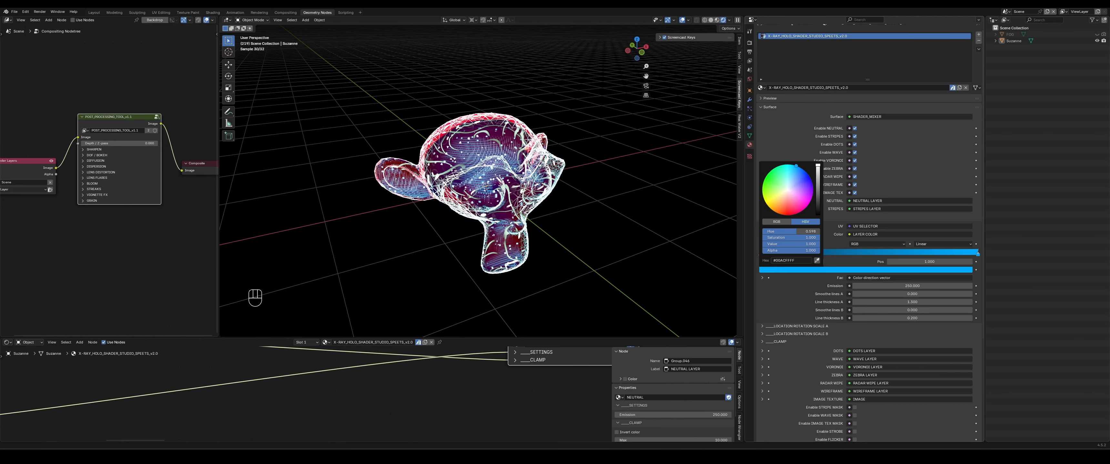
pyautogui.moveTo(796, 166); pyautogui.dragTo(766, 204)
pyautogui.scroll(1, 476, 167)
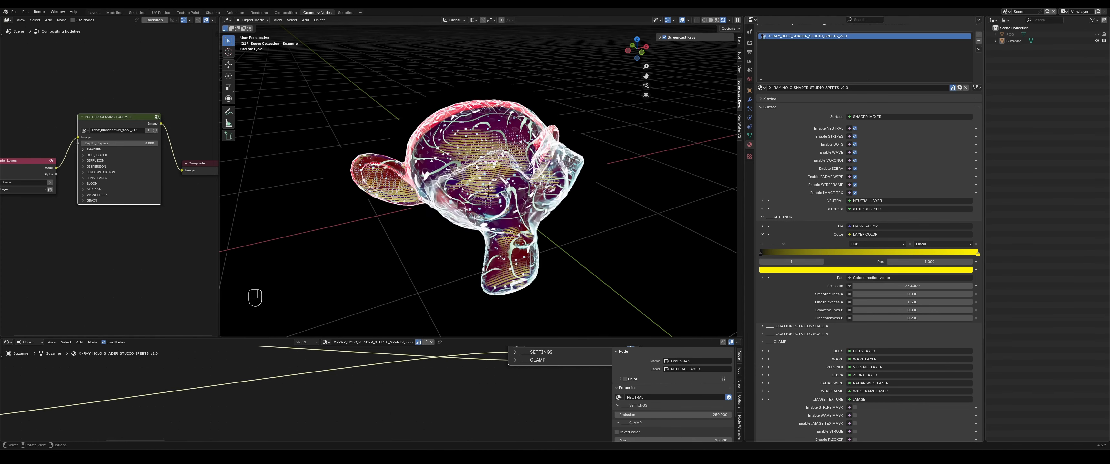
pyautogui.scroll(1, 476, 167)
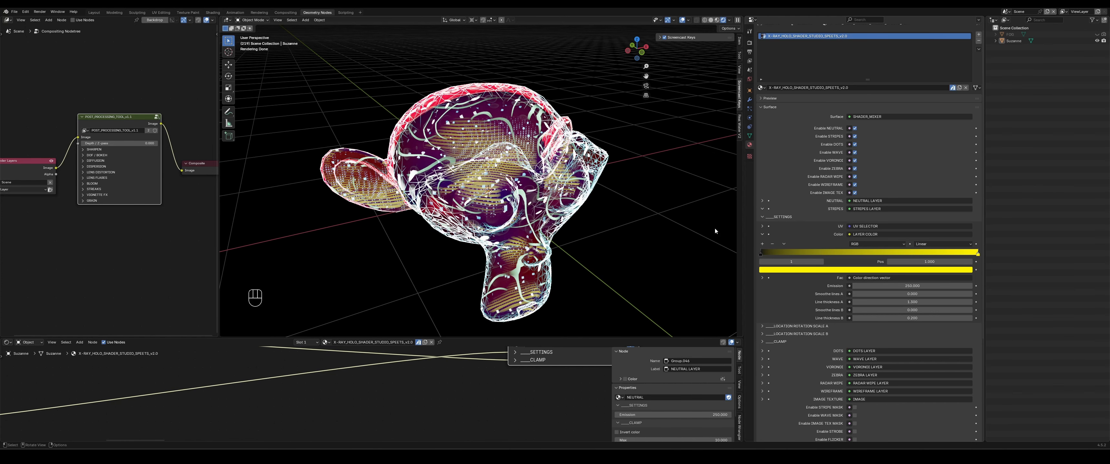
pyautogui.hotkey('ctrl', 'z')
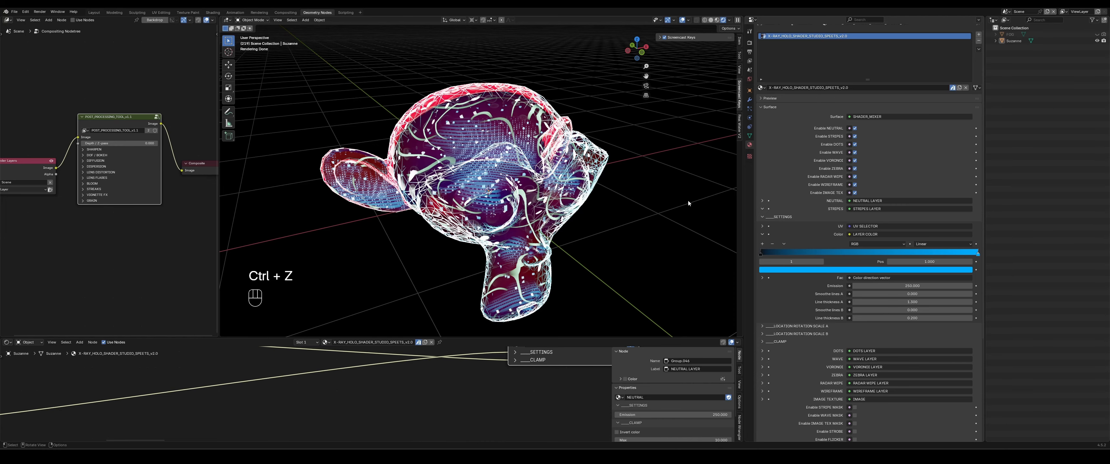
pyautogui.moveTo(612, 233); pyautogui.dragTo(623, 221, button='middle')
# Step: Collapse the Stripes layer, expand the Wave layer's settings, and disable every shader layer except Wave
pyautogui.click(763, 235)
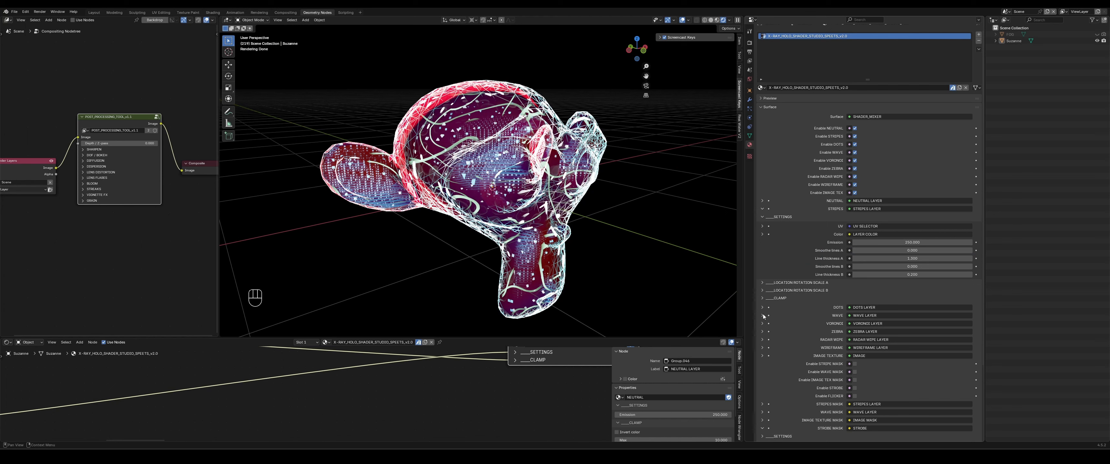
pyautogui.click(761, 217)
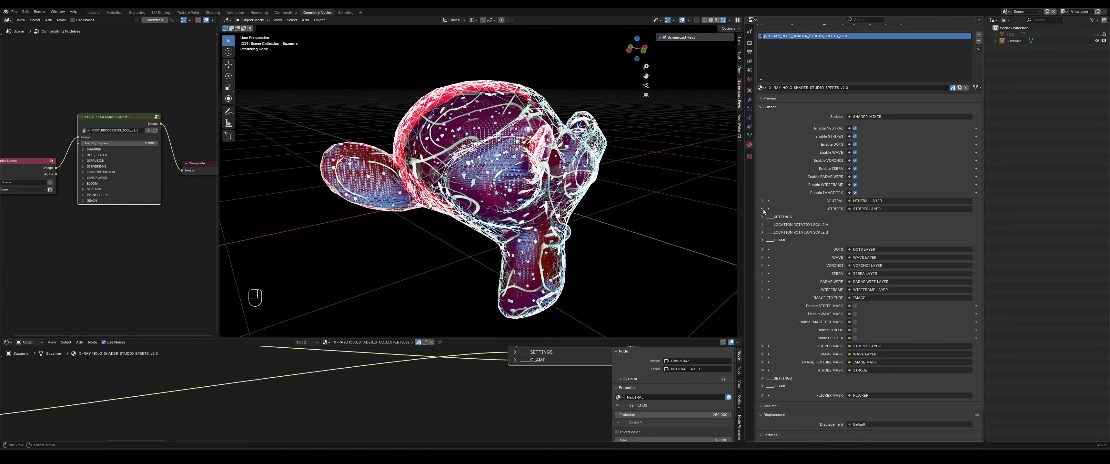
pyautogui.click(762, 209)
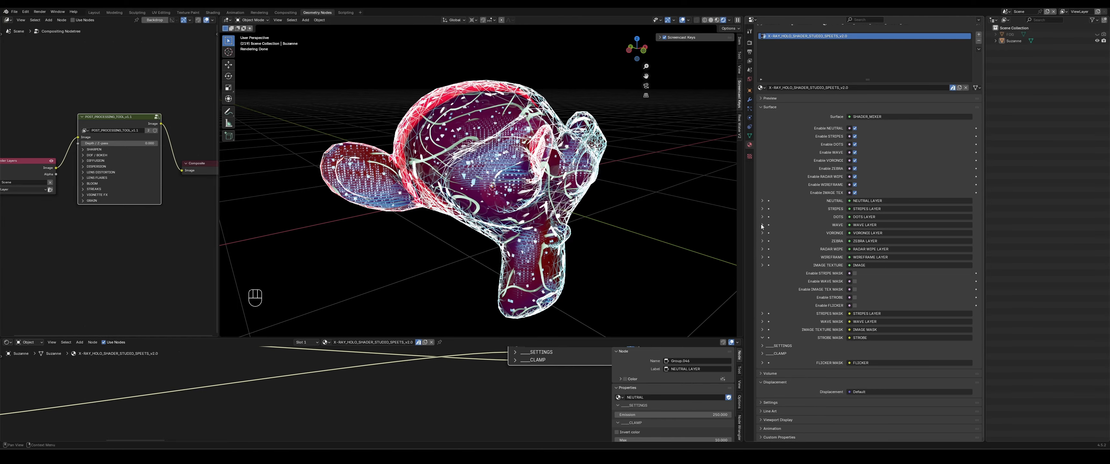
pyautogui.click(762, 224)
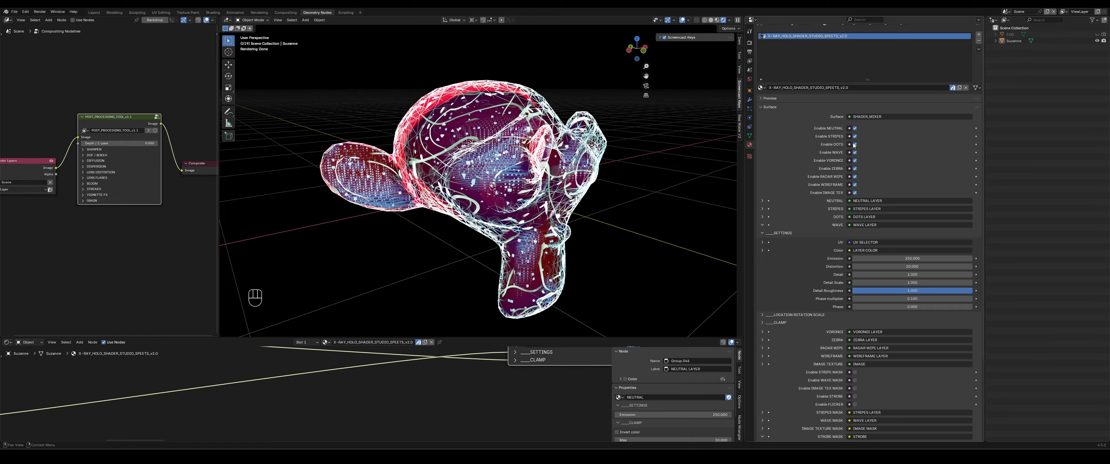
pyautogui.moveTo(854, 139); pyautogui.dragTo(854, 129)
pyautogui.moveTo(855, 160); pyautogui.dragTo(854, 193)
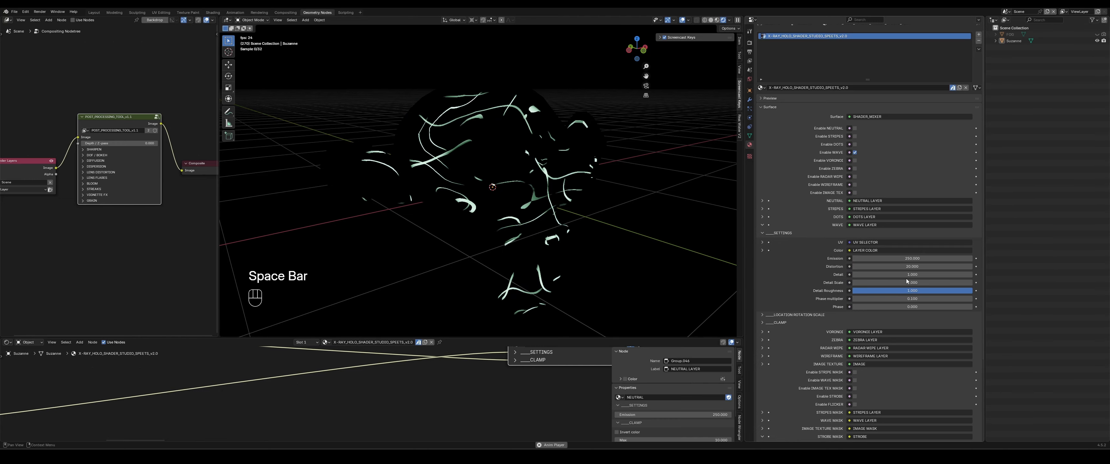
# Step: Set the Wave layer's Distortion to 0, inspect the animated lines, and set it back to 20
pyautogui.click(917, 267)
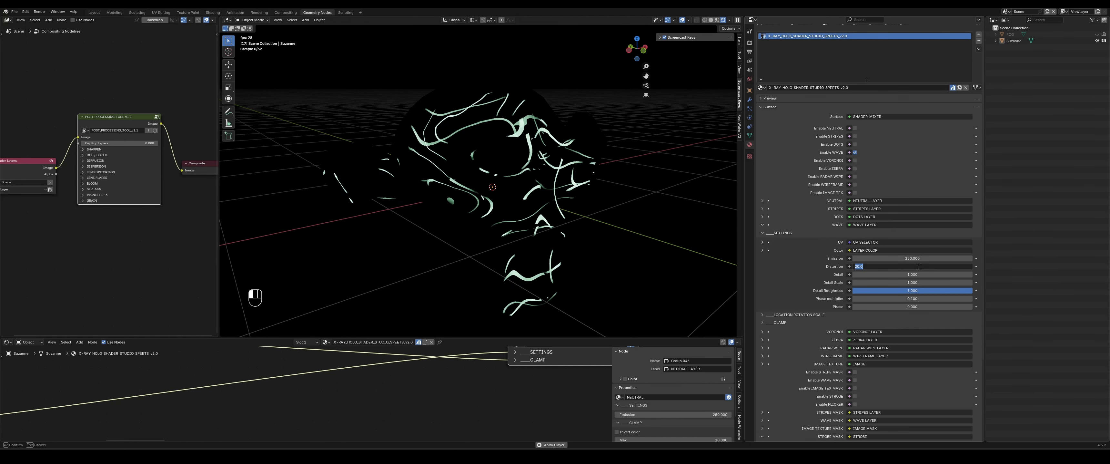
pyautogui.write('0')
pyautogui.press('Return')
pyautogui.moveTo(633, 190)
pyautogui.mouseDown(button='middle')
pyautogui.moveTo(638, 201)
pyautogui.moveTo(618, 201)
pyautogui.moveTo(664, 199)
pyautogui.moveTo(649, 195)
pyautogui.mouseUp(button='middle')
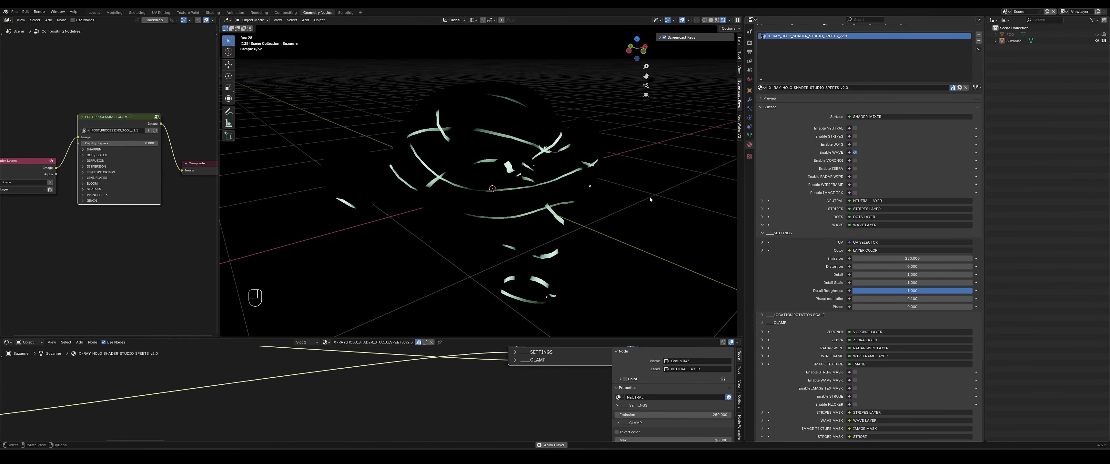
pyautogui.click(905, 268)
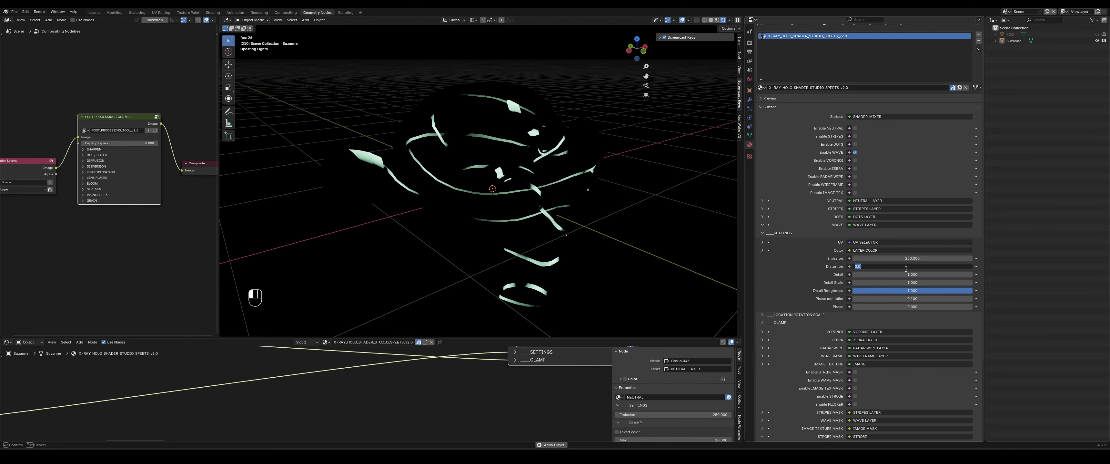
pyautogui.write('20')
pyautogui.press('Return')
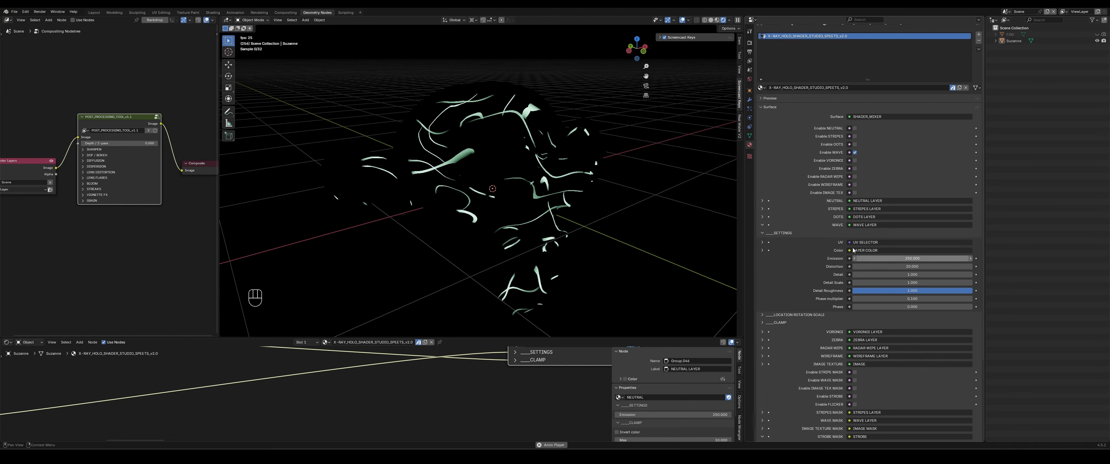
# Step: Raise the Wave layer's Distortion far above 20 and enable all the shader layers from Neutral to Image Tex
pyautogui.moveTo(855, 267); pyautogui.dragTo(974, 267)
pyautogui.moveTo(637, 234)
pyautogui.mouseDown(button='middle')
pyautogui.moveTo(593, 221)
pyautogui.moveTo(644, 230)
pyautogui.mouseUp(button='middle')
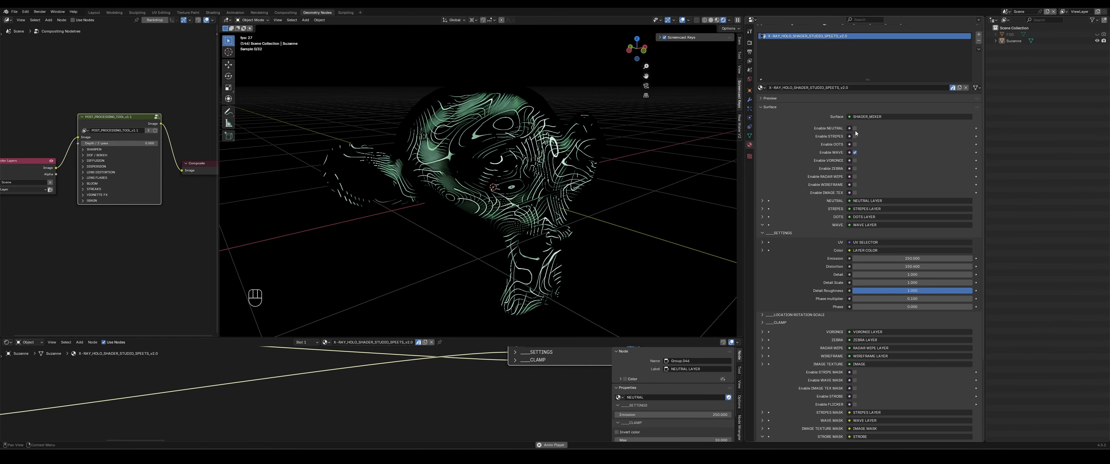
pyautogui.moveTo(854, 128); pyautogui.dragTo(854, 192)
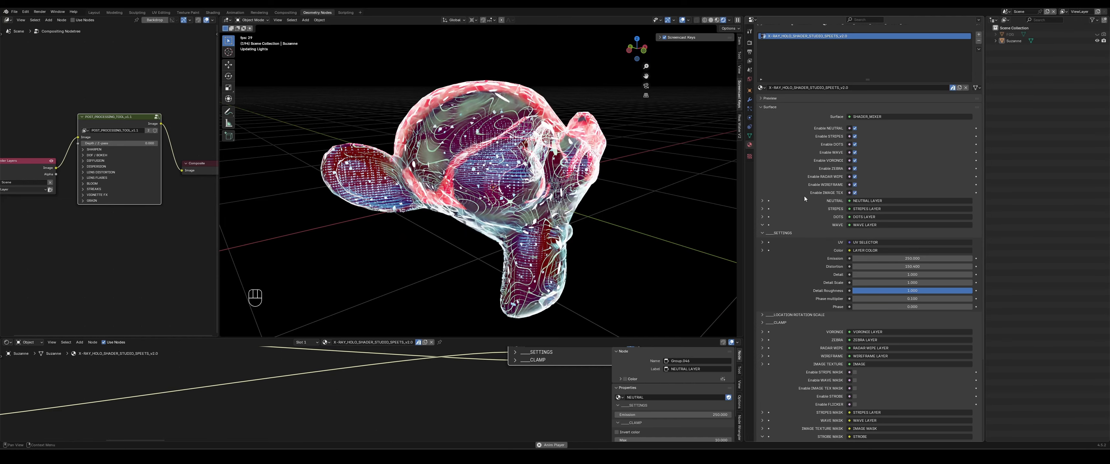
pyautogui.moveTo(646, 199); pyautogui.dragTo(650, 208, button='middle')
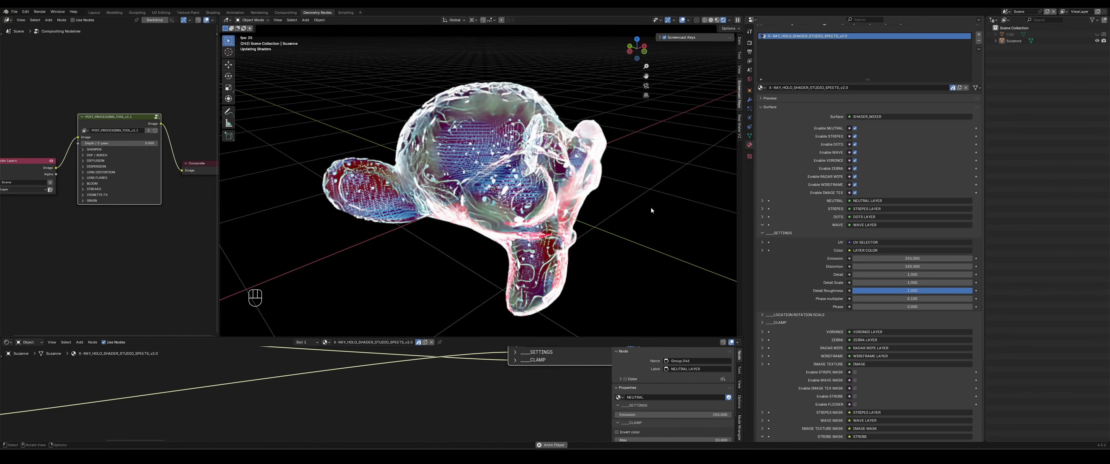
# Step: Stop the animation playback and set the Wave layer's Distortion to 20
pyautogui.press('space')
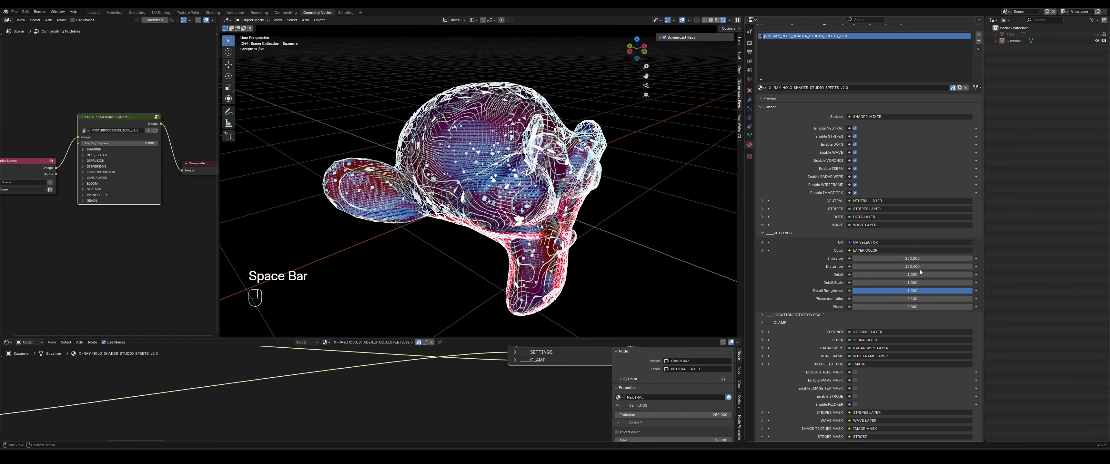
pyautogui.press('Return')
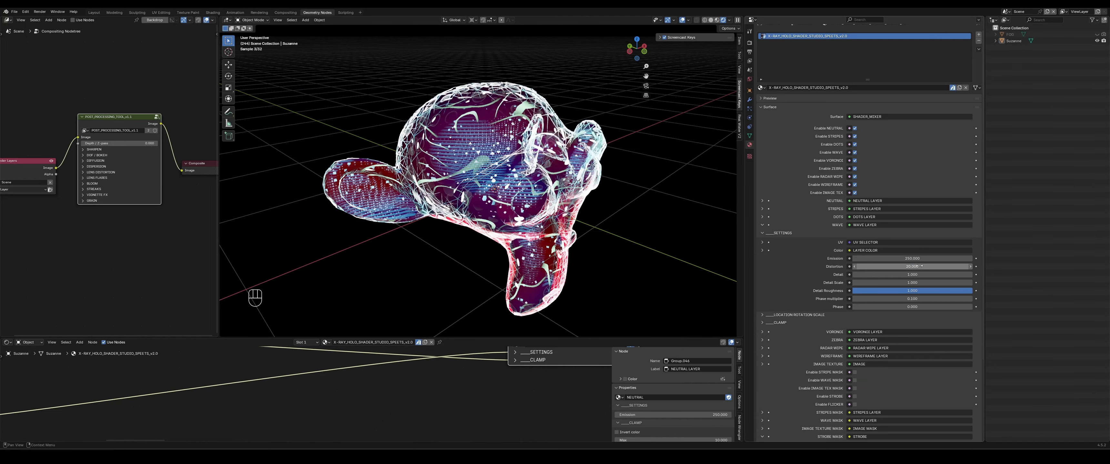
pyautogui.moveTo(659, 241)
pyautogui.mouseDown(button='middle')
pyautogui.moveTo(612, 235)
pyautogui.moveTo(660, 225)
pyautogui.mouseUp(button='middle')
# Step: Disable the Image Tex, Wireframe, Radar Wipe and Zebra layers and inspect the remaining layers on the head
pyautogui.click(855, 193)
pyautogui.moveTo(855, 193); pyautogui.dragTo(854, 169)
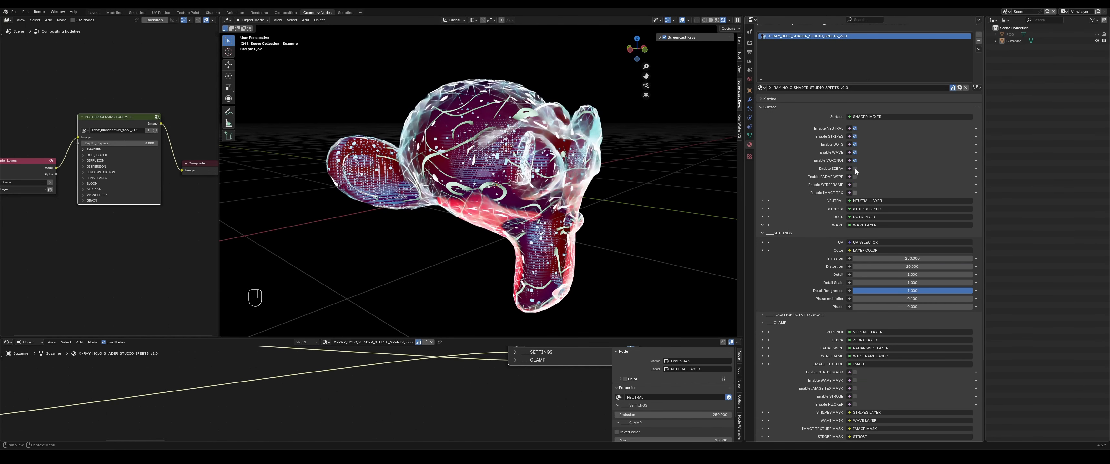
pyautogui.moveTo(670, 217)
pyautogui.mouseDown(button='middle')
pyautogui.moveTo(605, 234)
pyautogui.moveTo(644, 218)
pyautogui.moveTo(675, 228)
pyautogui.mouseUp(button='middle')
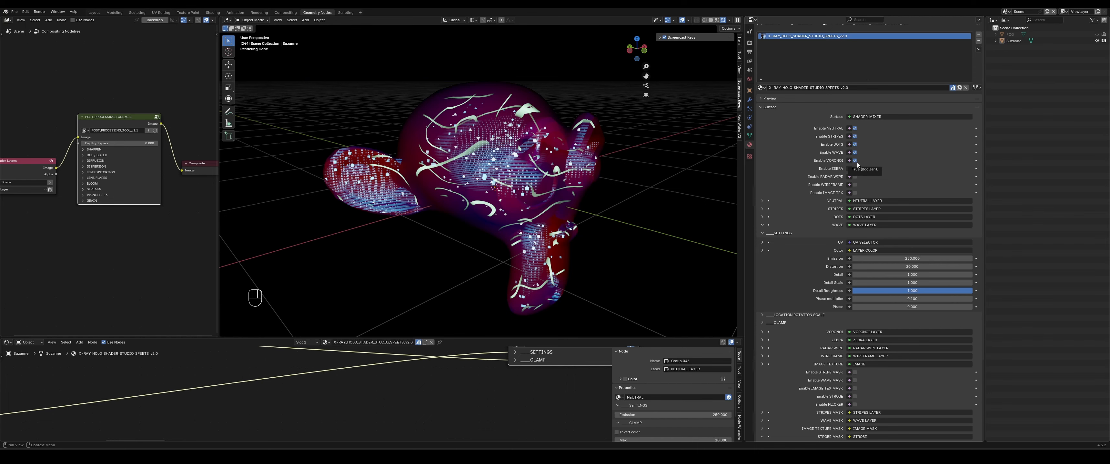
# Step: Collapse the Wave layer's Settings group and enable the Zebra, Radar Wipe, Wireframe and Image Tex layers
pyautogui.click(774, 234)
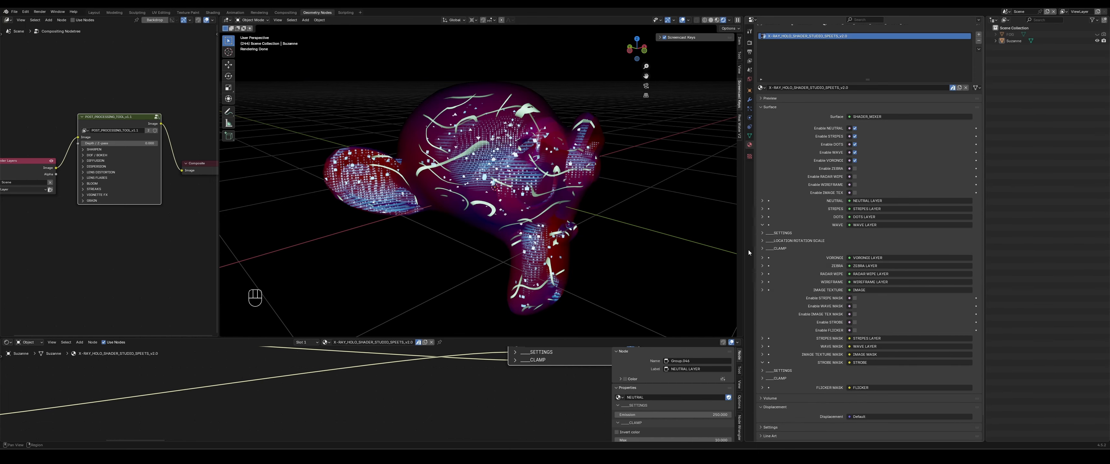
pyautogui.moveTo(615, 236)
pyautogui.mouseDown(button='middle')
pyautogui.moveTo(604, 218)
pyautogui.moveTo(617, 225)
pyautogui.moveTo(583, 229)
pyautogui.moveTo(604, 229)
pyautogui.mouseUp(button='middle')
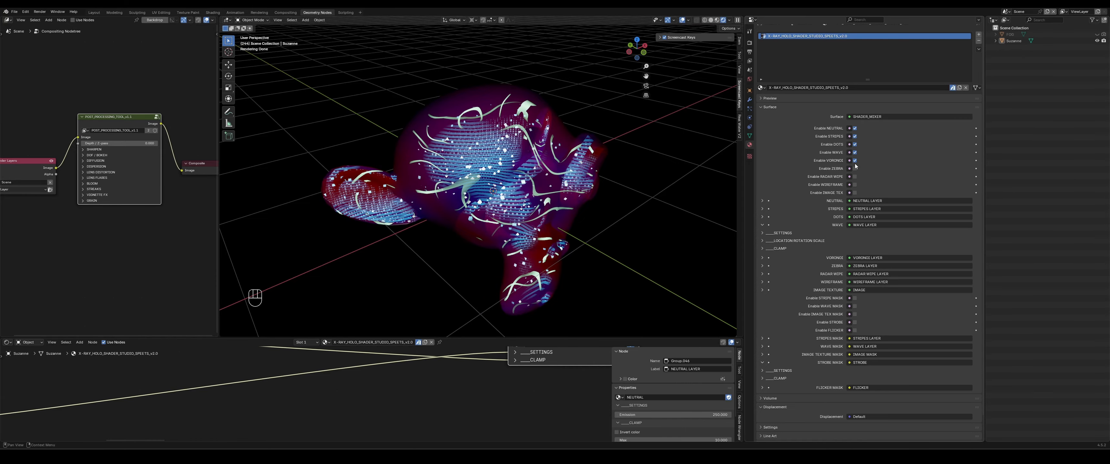
pyautogui.moveTo(854, 169); pyautogui.dragTo(852, 194)
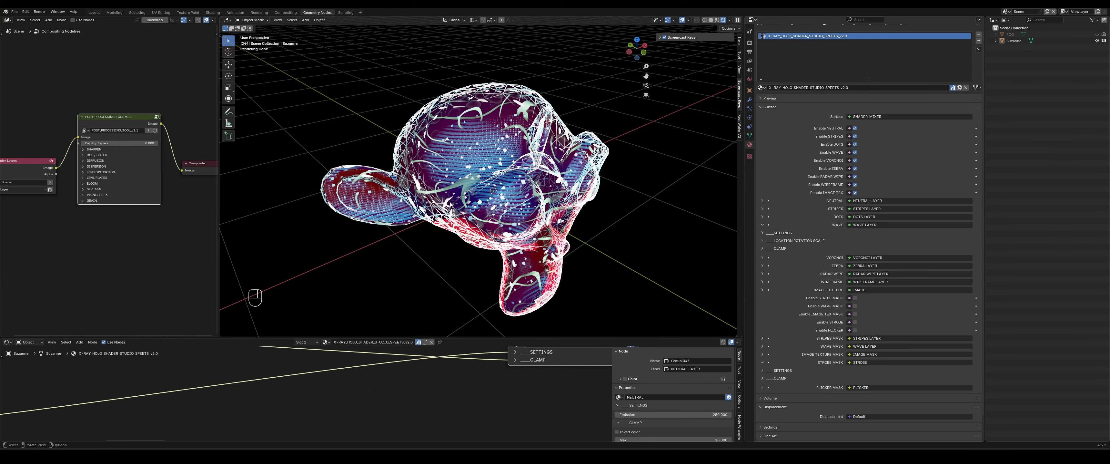
pyautogui.moveTo(605, 211); pyautogui.dragTo(556, 215, button='middle')
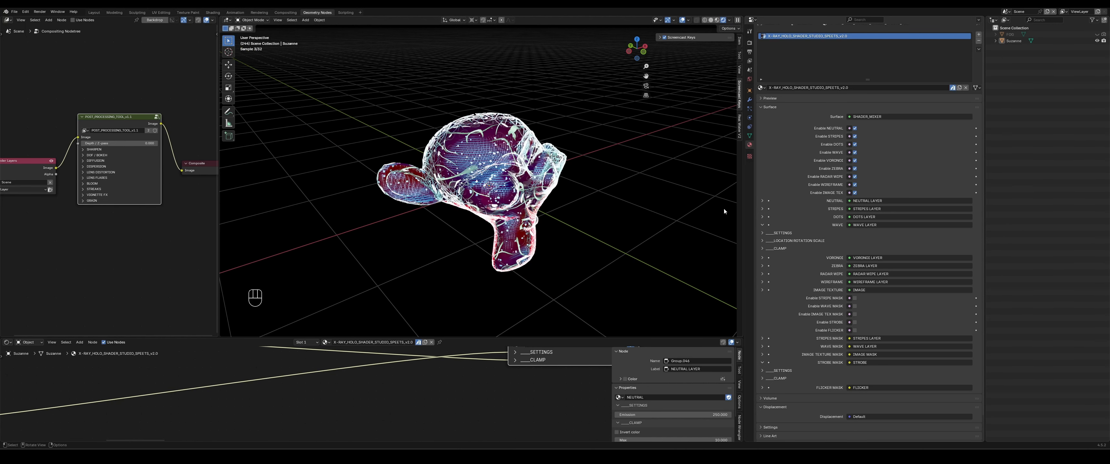
# Step: Show the FOG object, inspect the volumetric glow around the head, and hide the fog again
pyautogui.click(1103, 35)
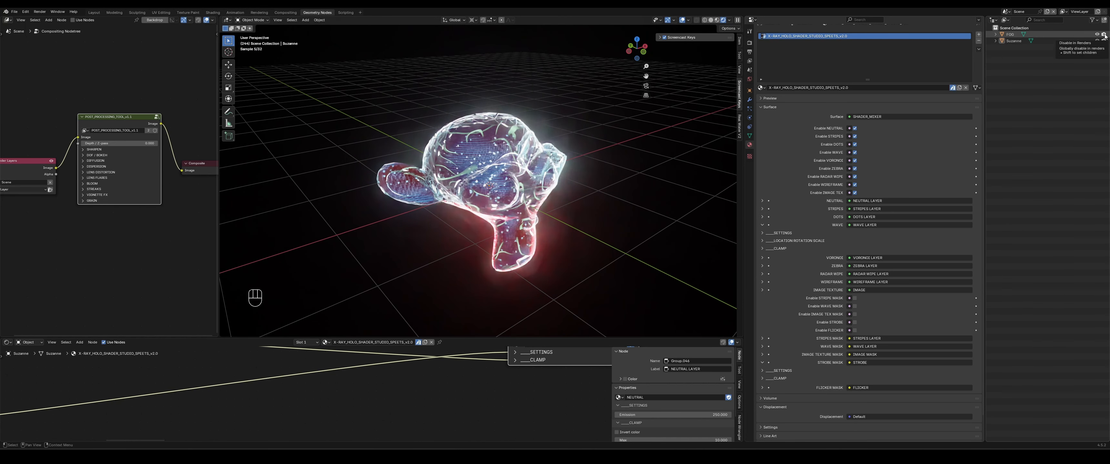
pyautogui.scroll(3, 603, 227)
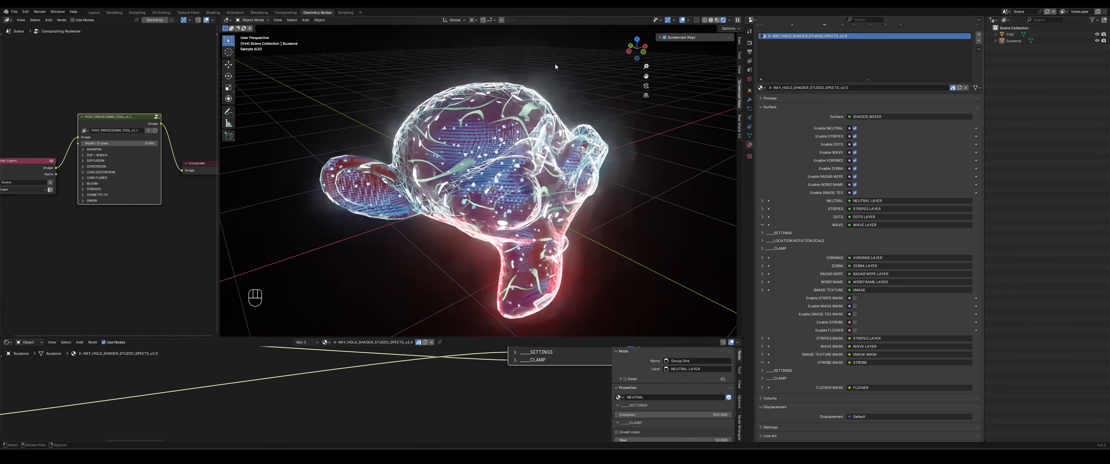
pyautogui.moveTo(504, 238); pyautogui.dragTo(560, 215, button='middle')
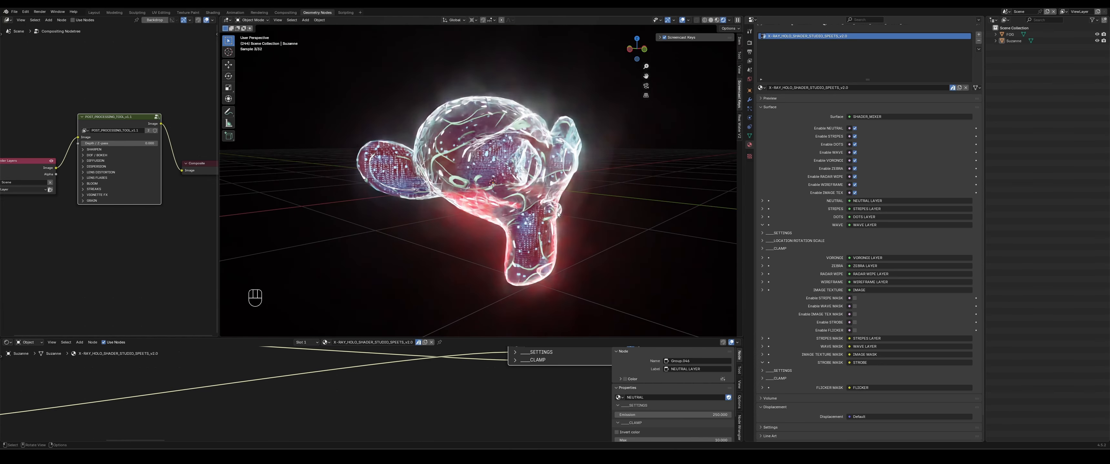
pyautogui.click(1096, 34)
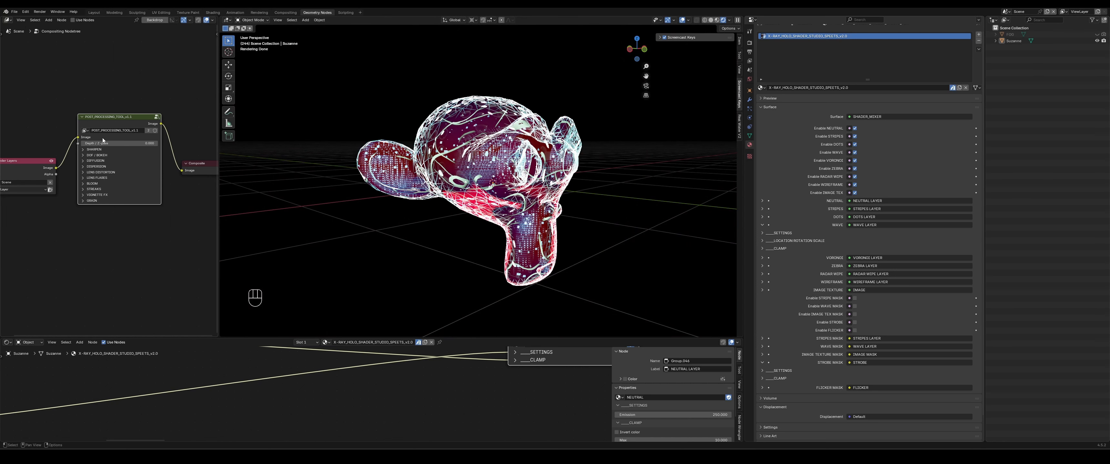
# Step: Turn on the compositor's Use Nodes option and inspect the post-processed head from several angles
pyautogui.click(85, 20)
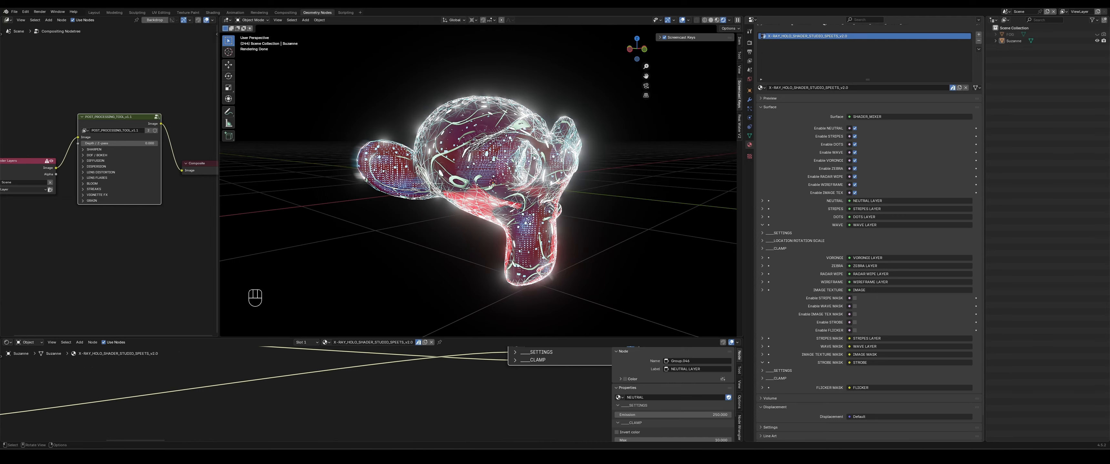
pyautogui.moveTo(566, 213); pyautogui.dragTo(518, 238, button='middle')
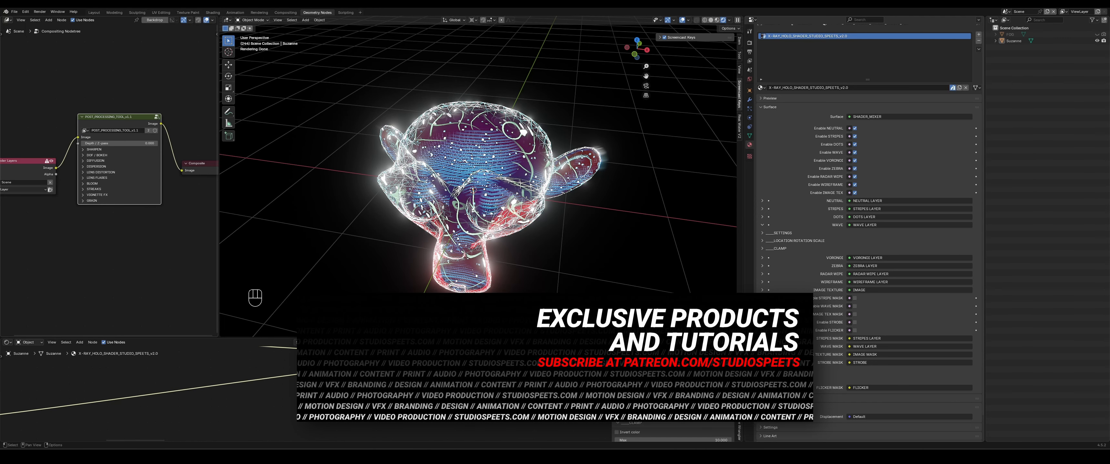
pyautogui.moveTo(563, 251); pyautogui.dragTo(543, 232, button='middle')
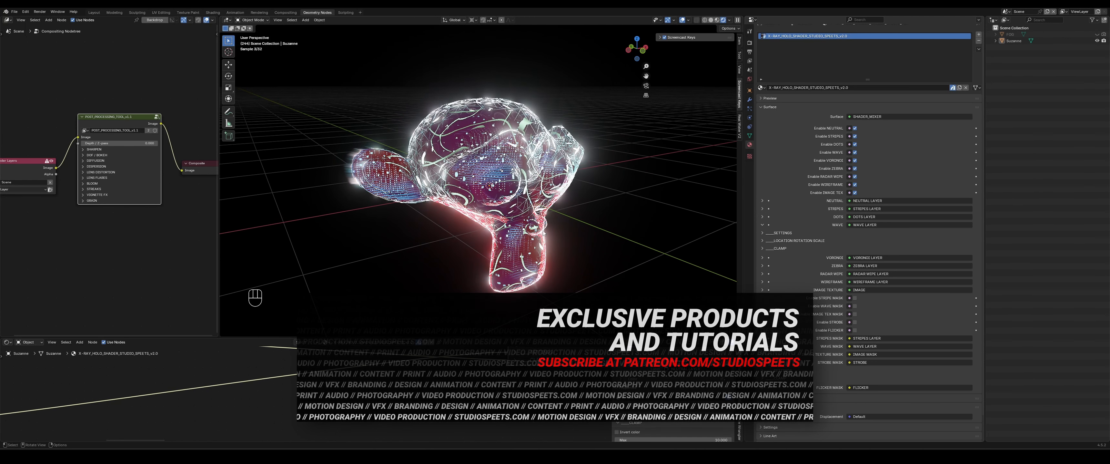
# Step: Look through the post-processing node's Lens Distortion, Dispersion, Diffusion and DOF / Bokeh groups, collapsing each one again
pyautogui.click(98, 173)
pyautogui.click(98, 173)
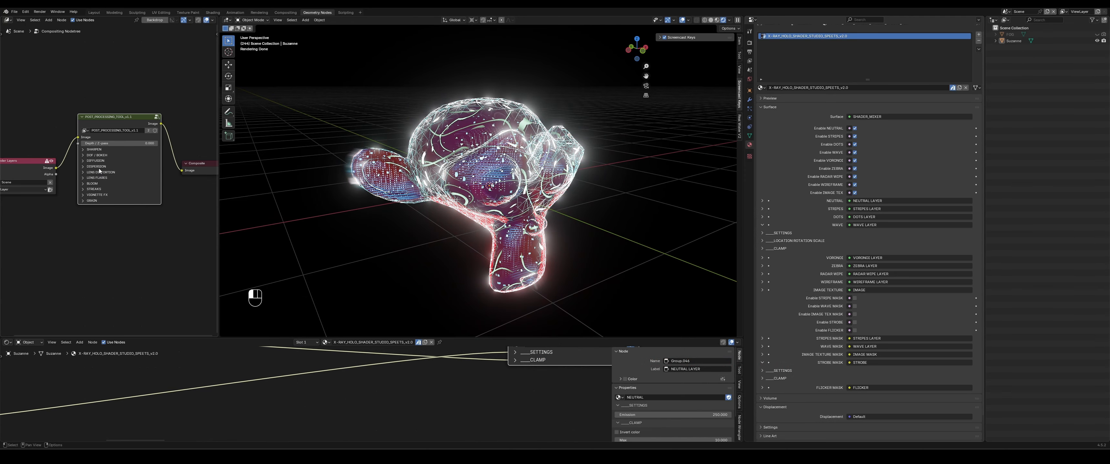
pyautogui.click(99, 166)
pyautogui.click(99, 167)
pyautogui.click(100, 161)
pyautogui.click(101, 161)
pyautogui.click(97, 156)
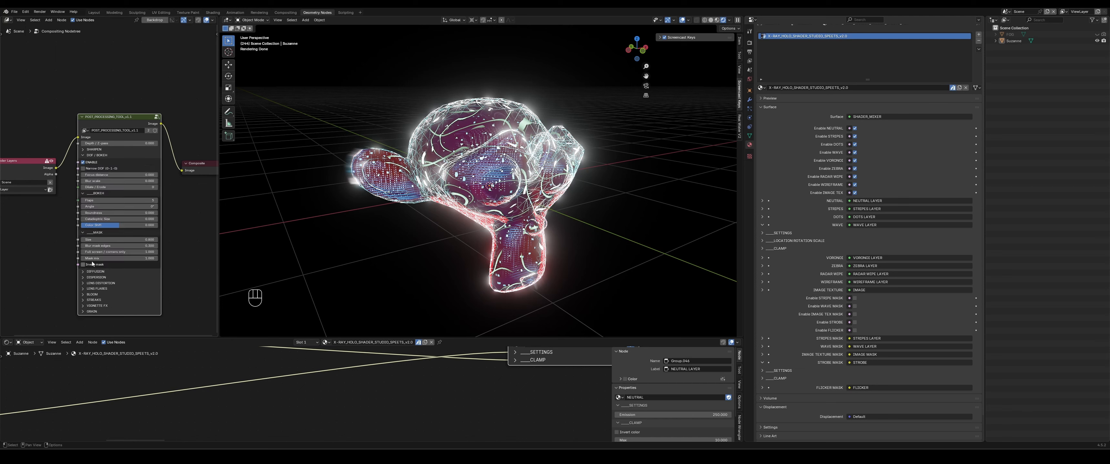
pyautogui.click(97, 155)
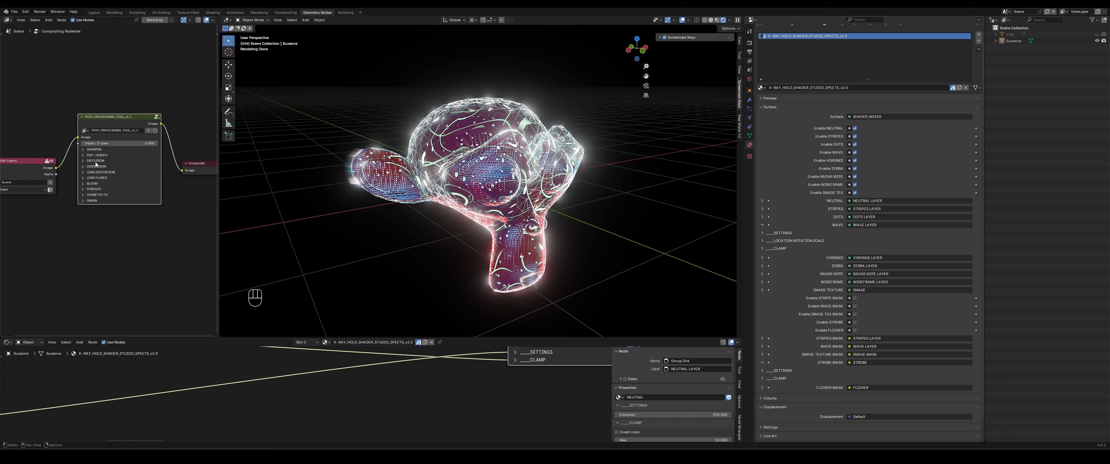
# Step: Expand the post-processing node's Streaks group and turn off the compositor's Use Nodes option
pyautogui.click(93, 190)
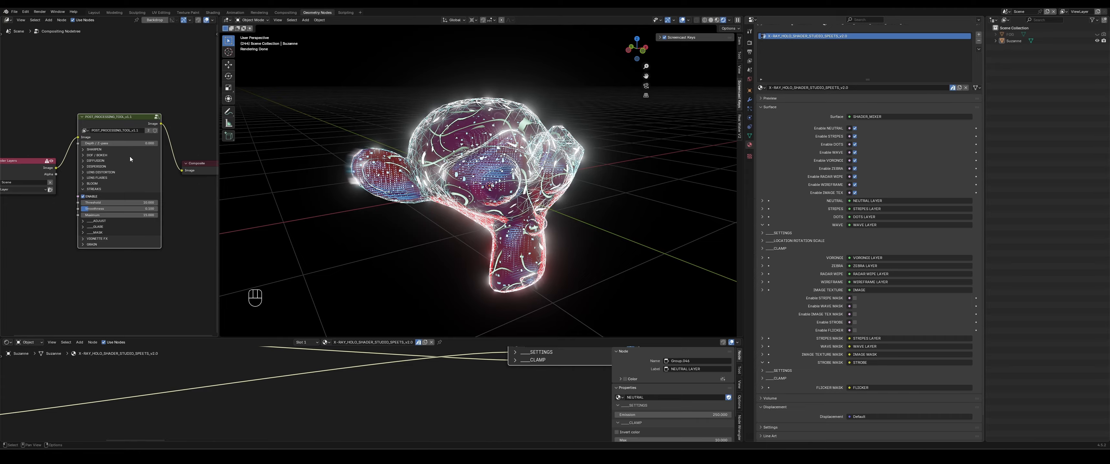
pyautogui.click(72, 19)
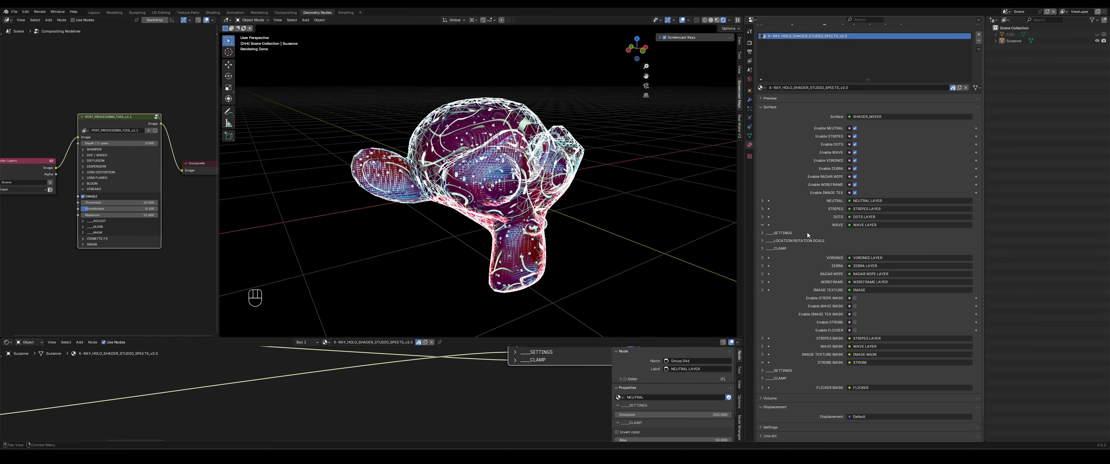
# Step: Disable every shader layer except Wave and expand the Wave layer's Clamp group
pyautogui.moveTo(854, 162); pyautogui.dragTo(854, 193)
pyautogui.moveTo(855, 145); pyautogui.dragTo(855, 130)
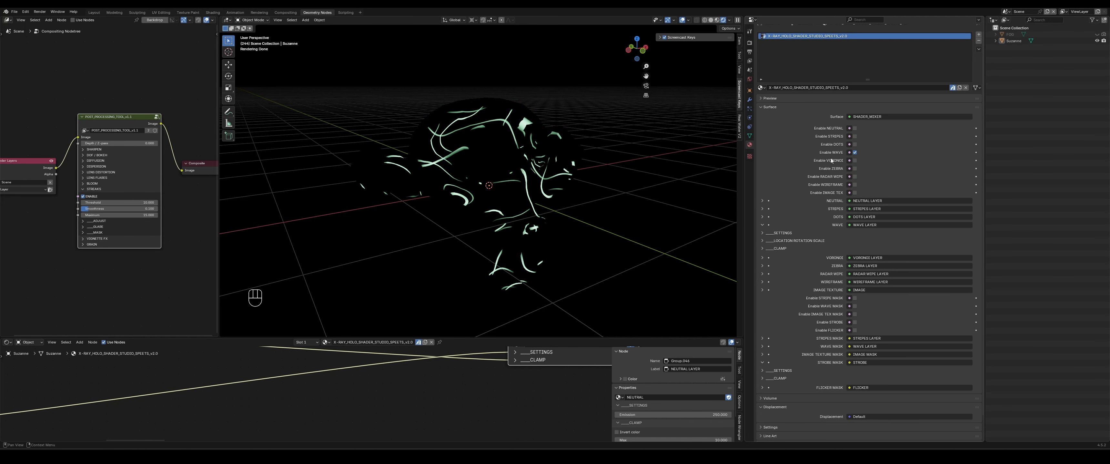
pyautogui.click(761, 249)
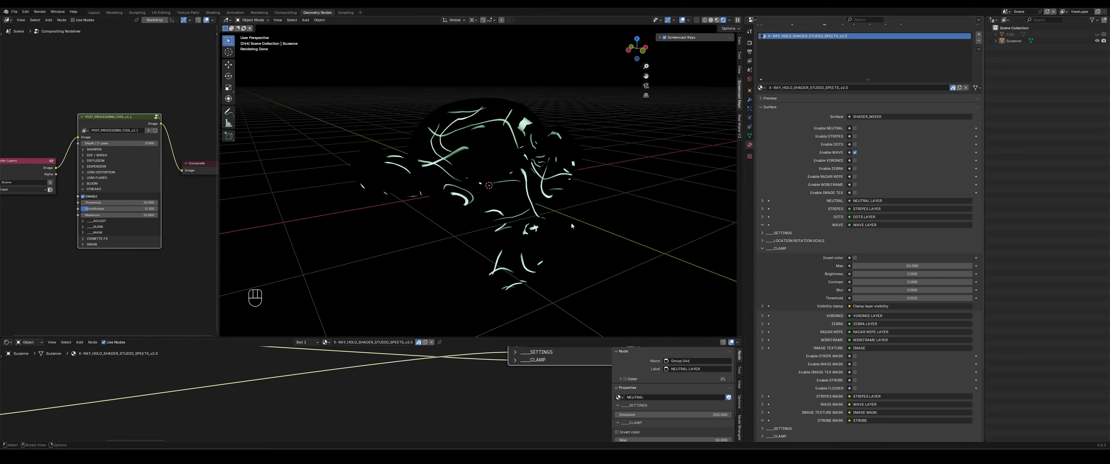
pyautogui.scroll(3, 571, 223)
pyautogui.scroll(2, 535, 201)
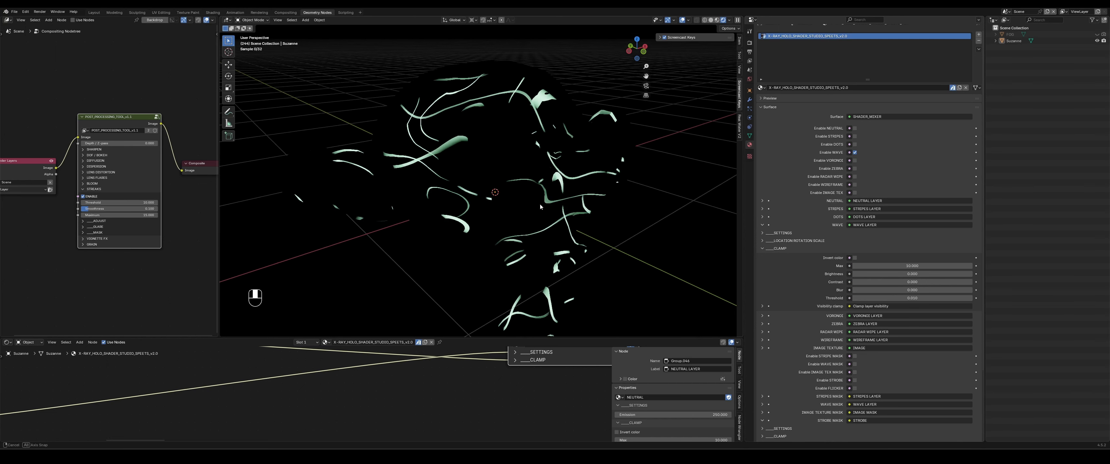
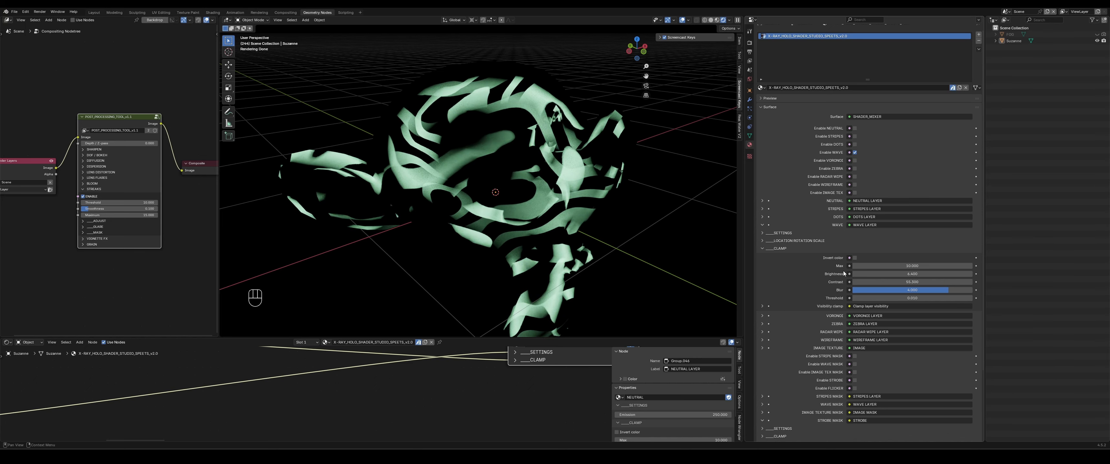
# Step: Toggle the Wave clamp's Invert color option repeatedly to compare both patterns, leaving it enabled
pyautogui.click(854, 258)
pyautogui.click(854, 259)
pyautogui.click(854, 258)
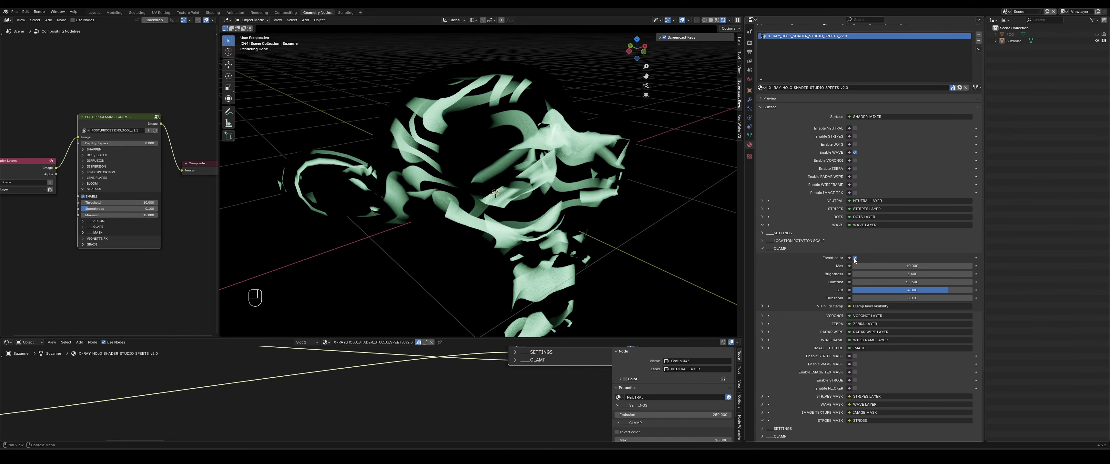
pyautogui.click(854, 258)
pyautogui.click(854, 258)
pyautogui.click(854, 258)
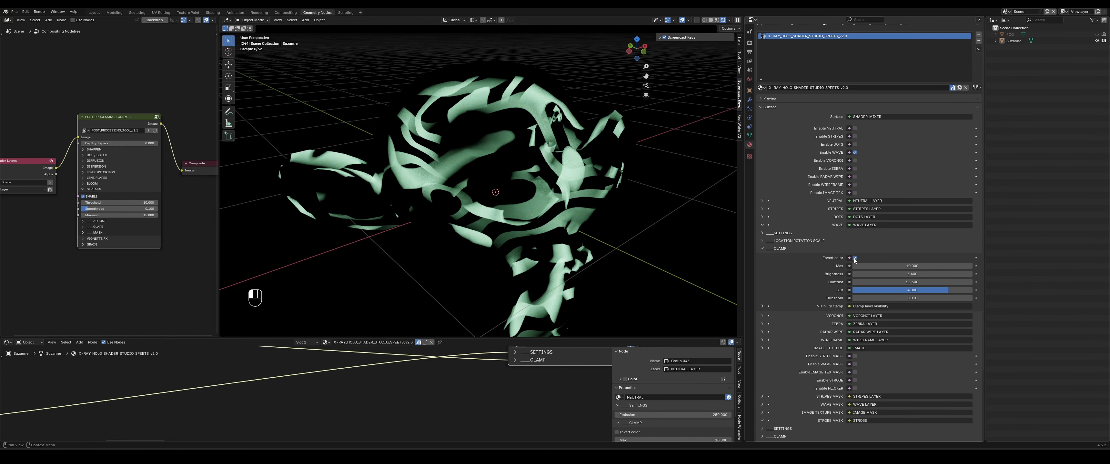
pyautogui.click(854, 258)
# Step: Reset the Wave clamp's Brightness, Contrast and Blur to 0 and turn off Invert color
pyautogui.click(895, 275)
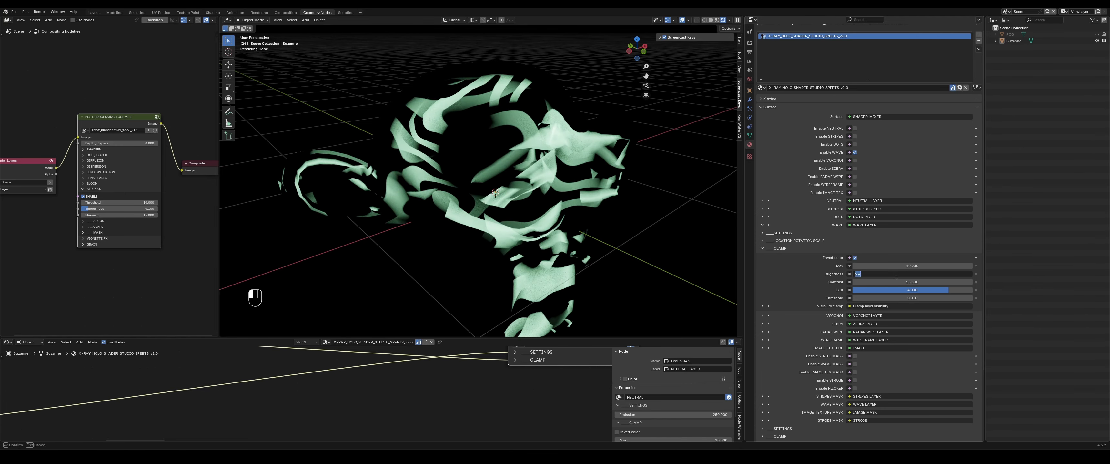
pyautogui.press('Tab')
pyautogui.write('0')
pyautogui.press('Tab')
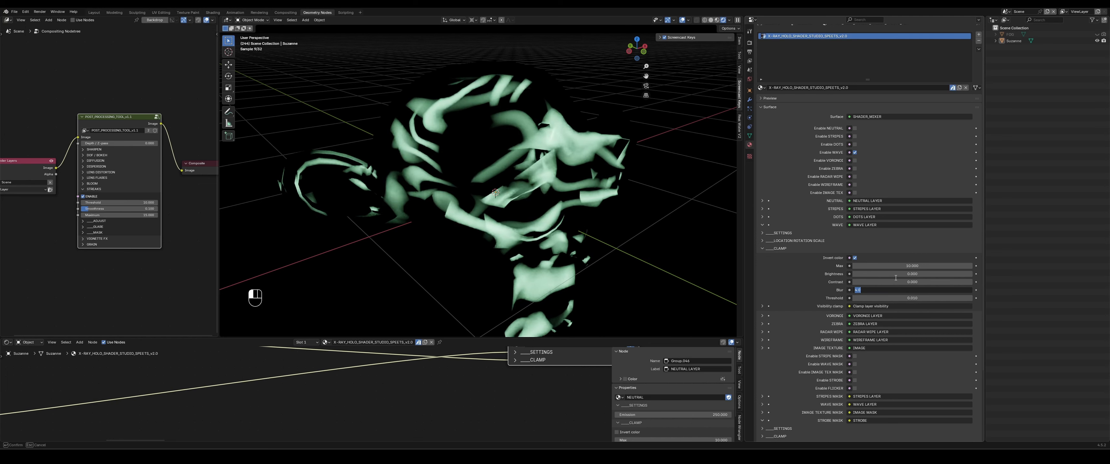
pyautogui.write('0')
pyautogui.press('Return')
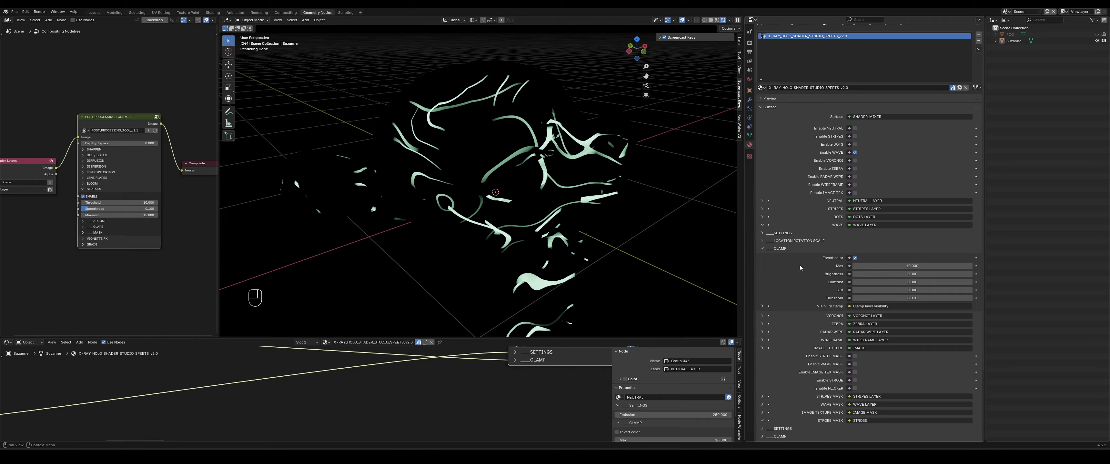
pyautogui.click(854, 258)
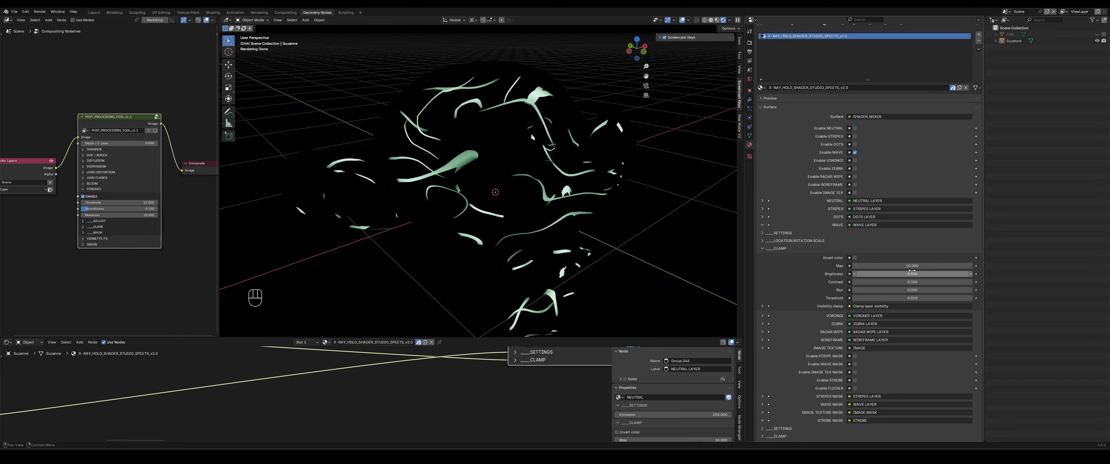
# Step: Lower the Wave clamp's Max value, inspect the line pattern from several angles, and restore the original Max
pyautogui.moveTo(920, 266); pyautogui.dragTo(894, 266)
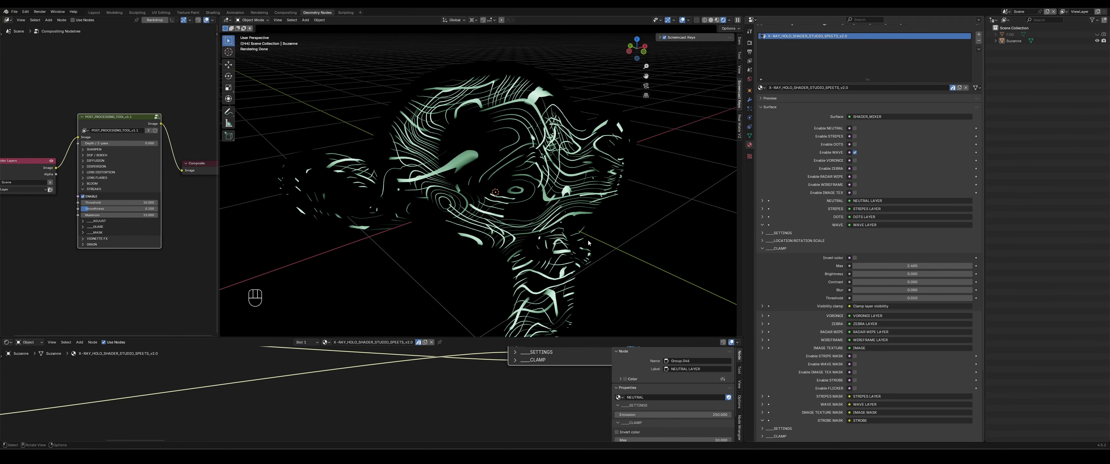
pyautogui.moveTo(507, 128)
pyautogui.mouseDown(button='middle')
pyautogui.moveTo(463, 126)
pyautogui.moveTo(507, 123)
pyautogui.moveTo(492, 135)
pyautogui.mouseUp(button='middle')
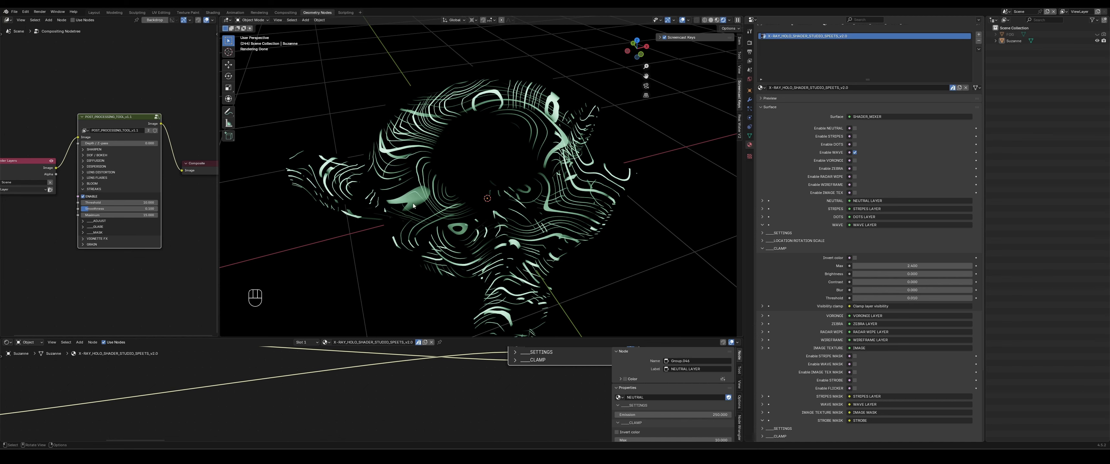
pyautogui.moveTo(591, 285); pyautogui.dragTo(609, 277, button='middle')
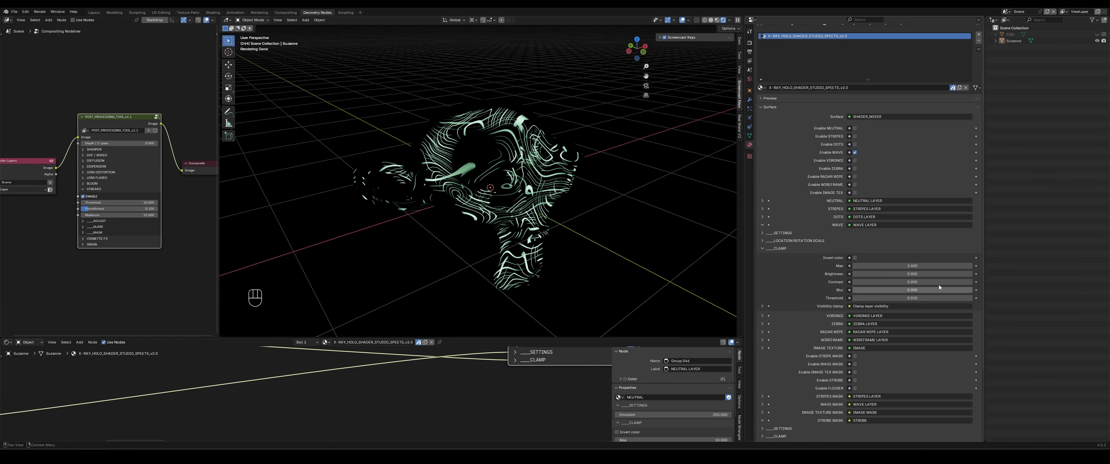
pyautogui.click(918, 266)
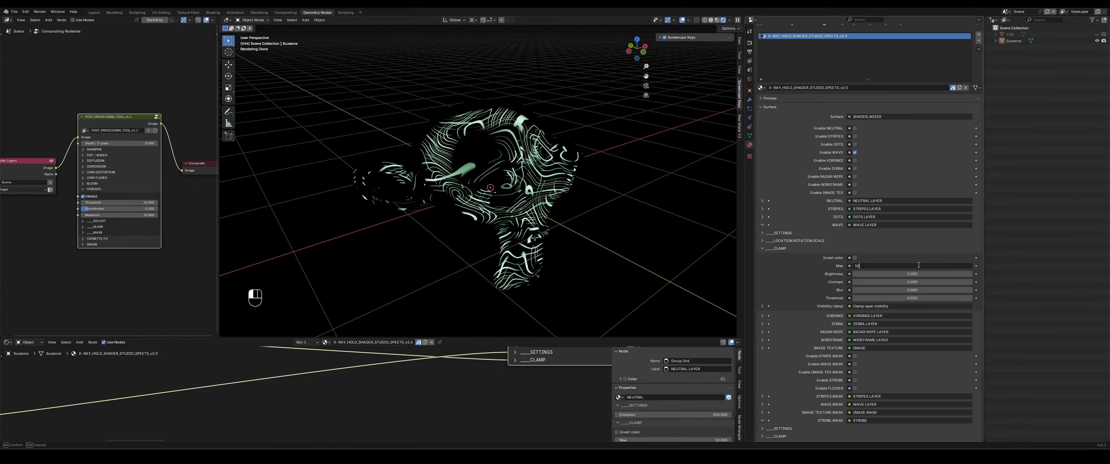
pyautogui.press('Return')
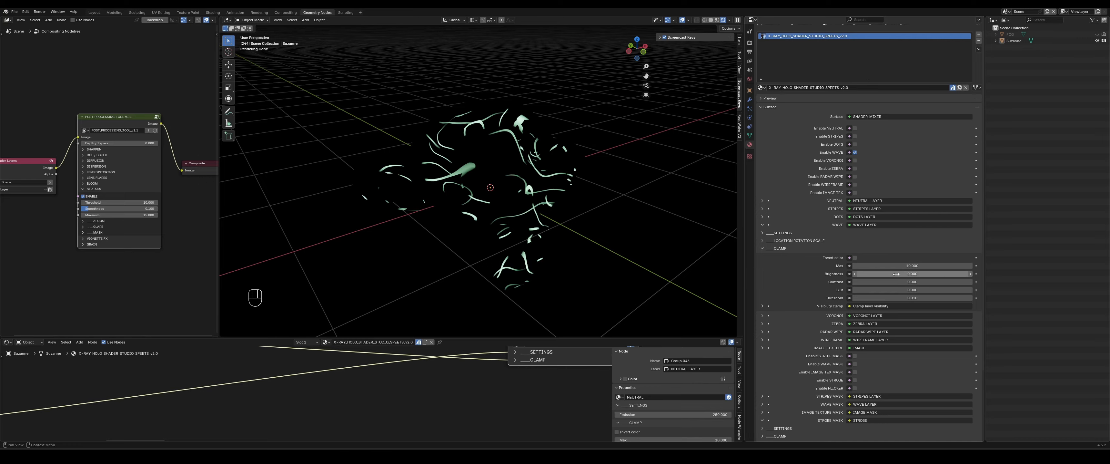
# Step: Expand the Wave layer's Visibility clamp, try moving the ramp's two black stops outward, and undo both moves
pyautogui.click(762, 307)
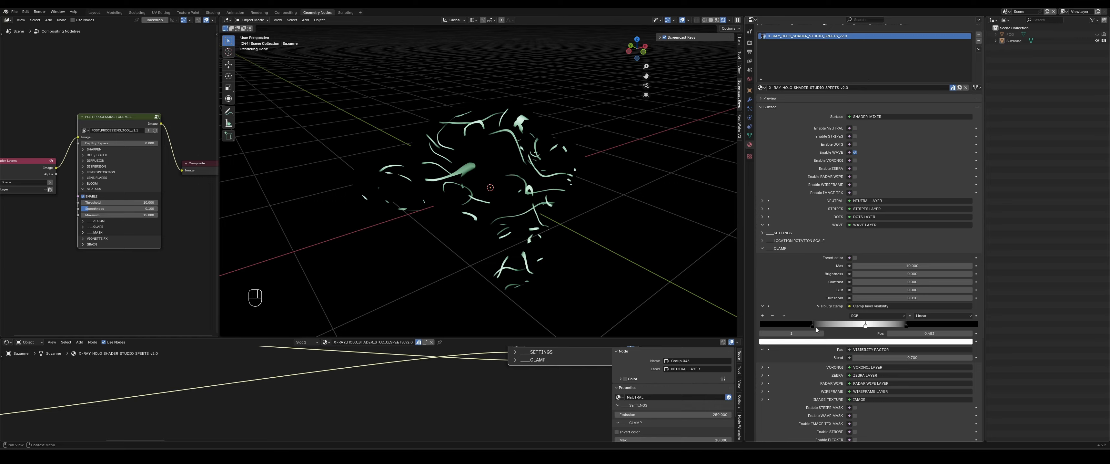
pyautogui.moveTo(815, 328); pyautogui.dragTo(760, 327)
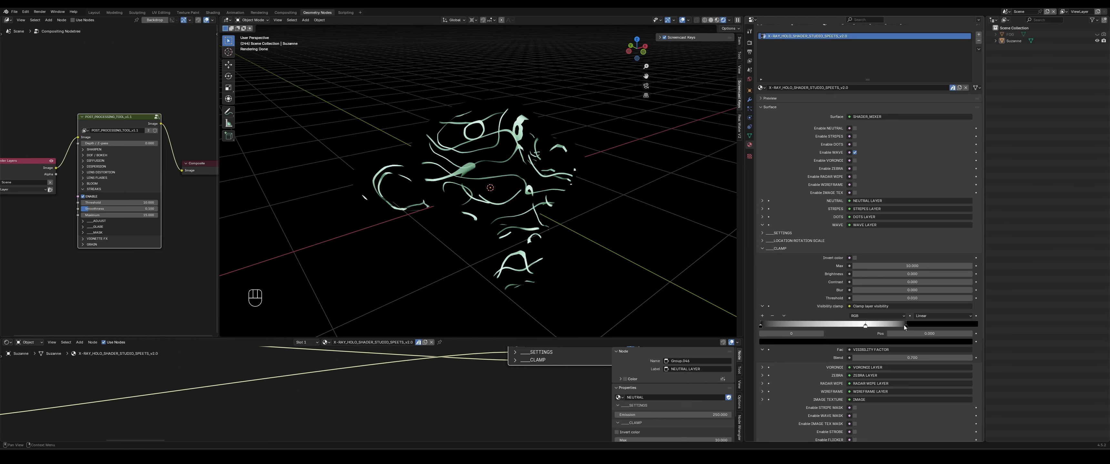
pyautogui.moveTo(907, 329); pyautogui.dragTo(937, 340)
pyautogui.hotkey('ctrl', 'z')
pyautogui.hotkey('ctrl', 'z')
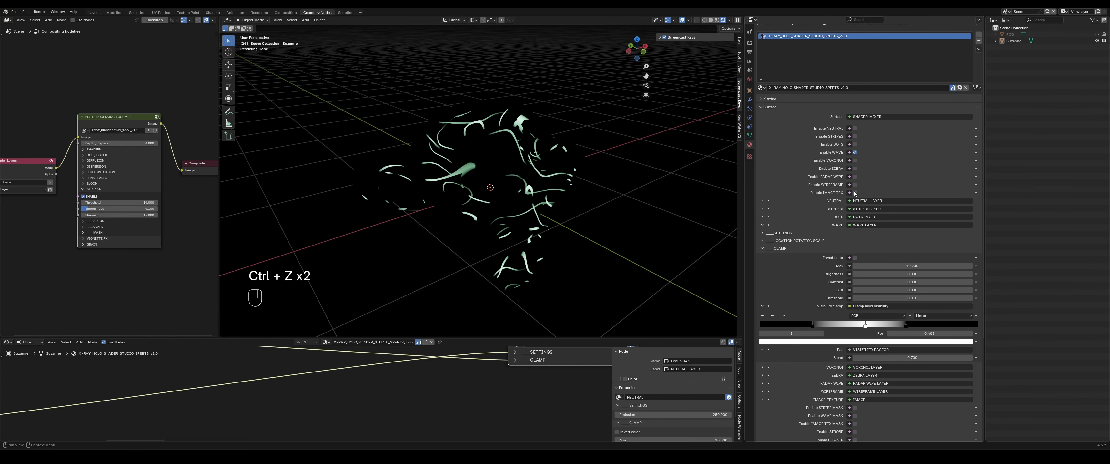
# Step: Enable all shader layers again and collapse the Wave layer together with its Clamp group
pyautogui.moveTo(854, 193); pyautogui.dragTo(855, 128)
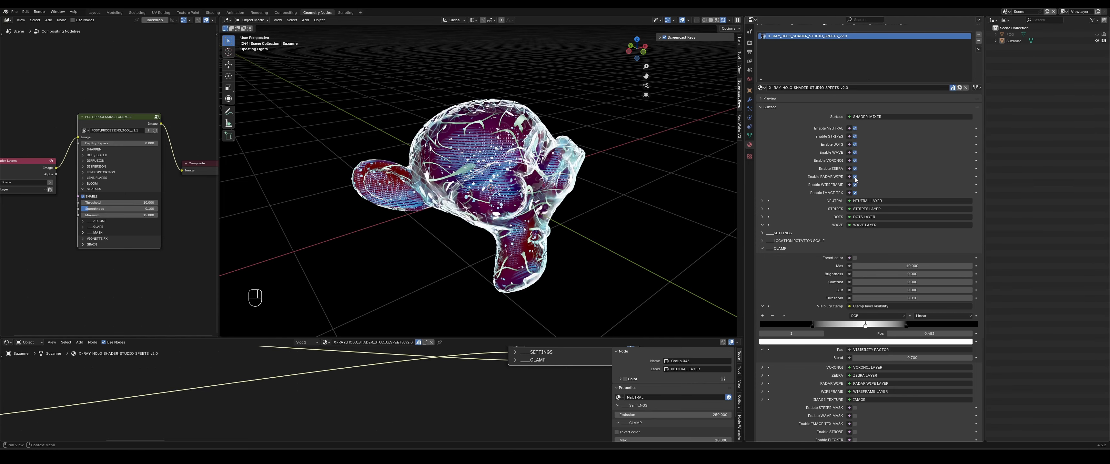
pyautogui.moveTo(680, 259)
pyautogui.mouseDown(button='middle')
pyautogui.moveTo(669, 248)
pyautogui.moveTo(685, 253)
pyautogui.mouseUp(button='middle')
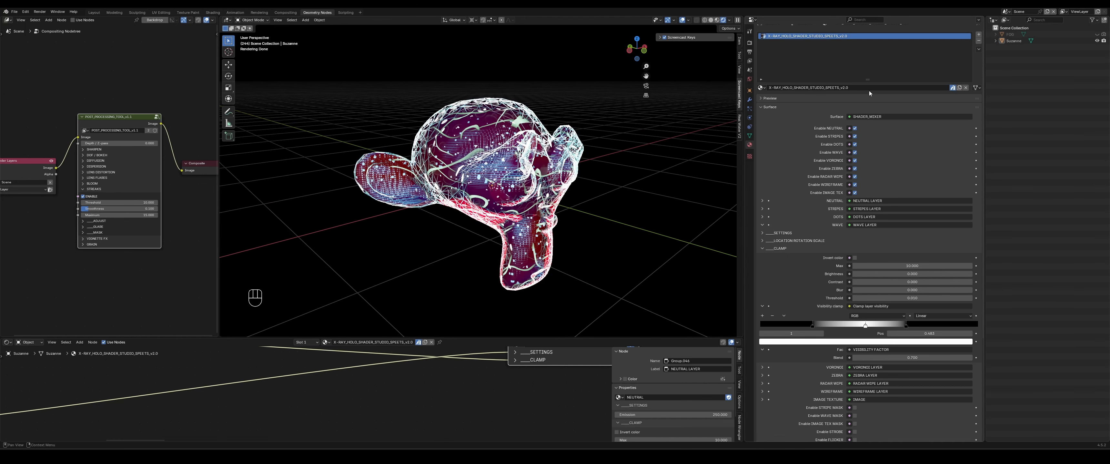
pyautogui.click(781, 250)
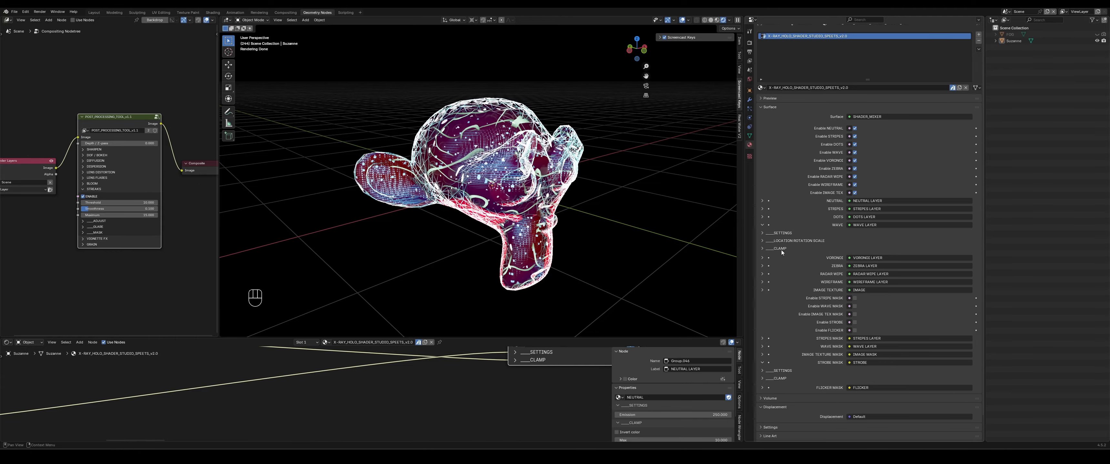
pyautogui.click(763, 225)
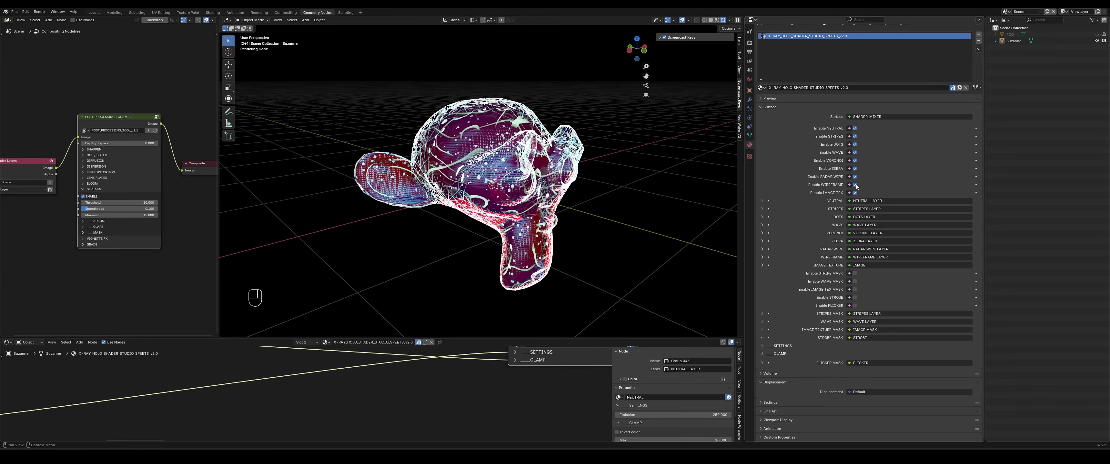
# Step: Disable every layer except Image Tex and expand the Image Texture layer's Settings group
pyautogui.moveTo(854, 185); pyautogui.dragTo(857, 134)
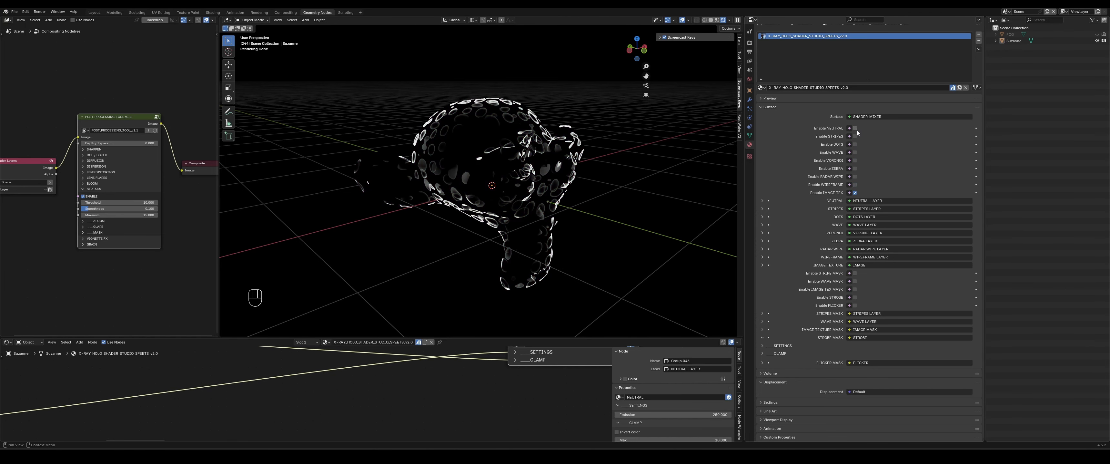
pyautogui.scroll(3, 584, 223)
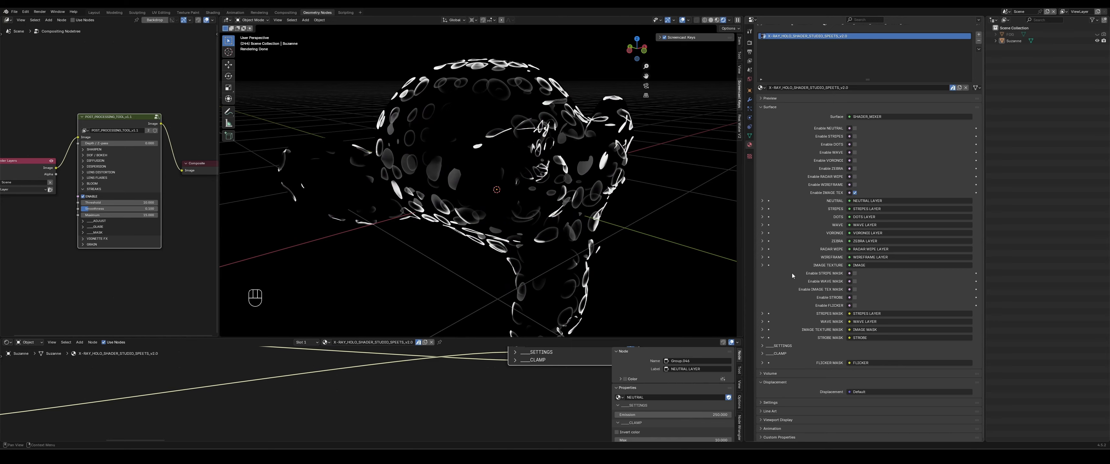
pyautogui.click(762, 265)
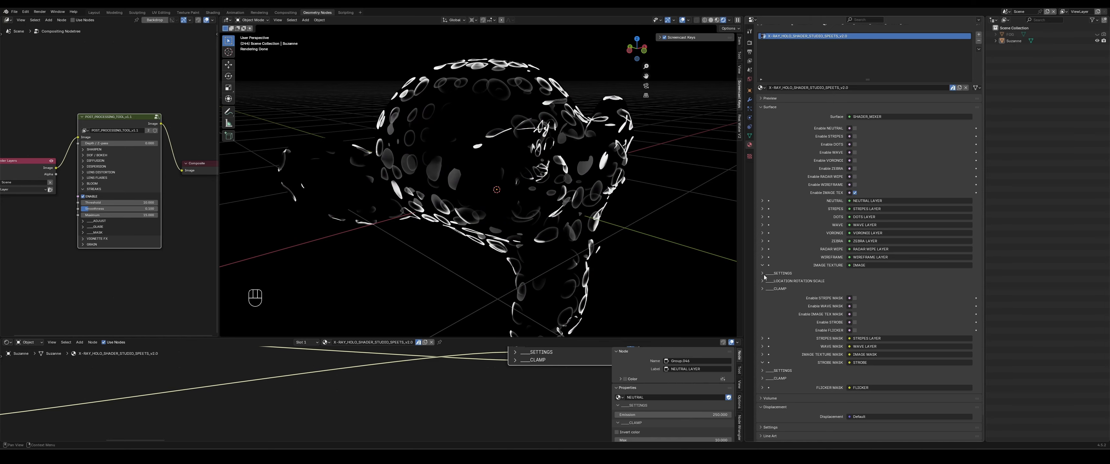
pyautogui.click(763, 273)
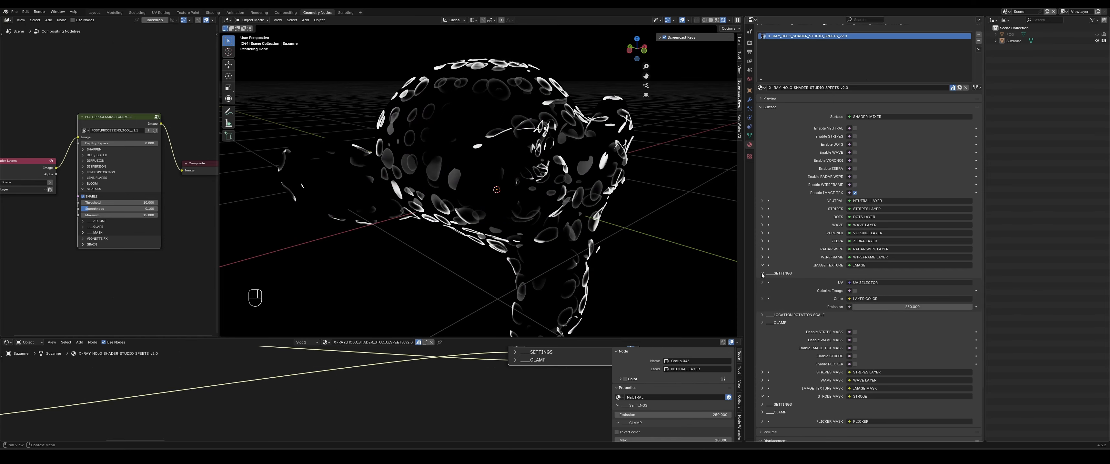
# Step: Enable Colorize Image for the image texture, change its Layer Color ramp's black stop to bright blue, and inspect the head
pyautogui.click(854, 291)
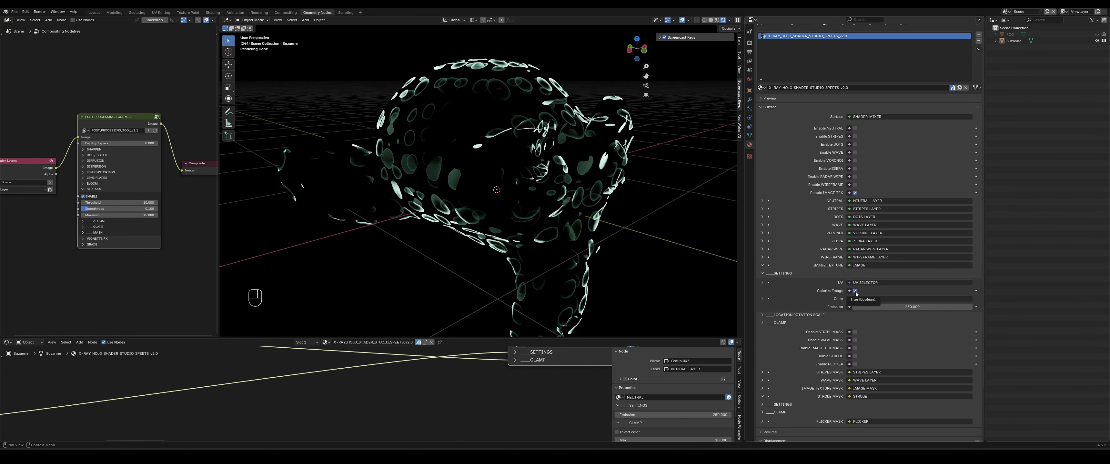
pyautogui.click(762, 299)
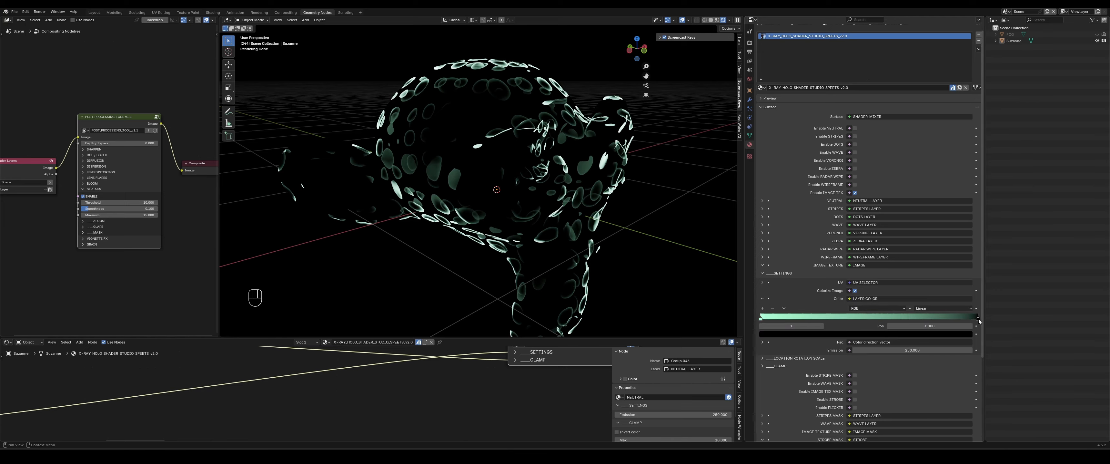
pyautogui.click(905, 335)
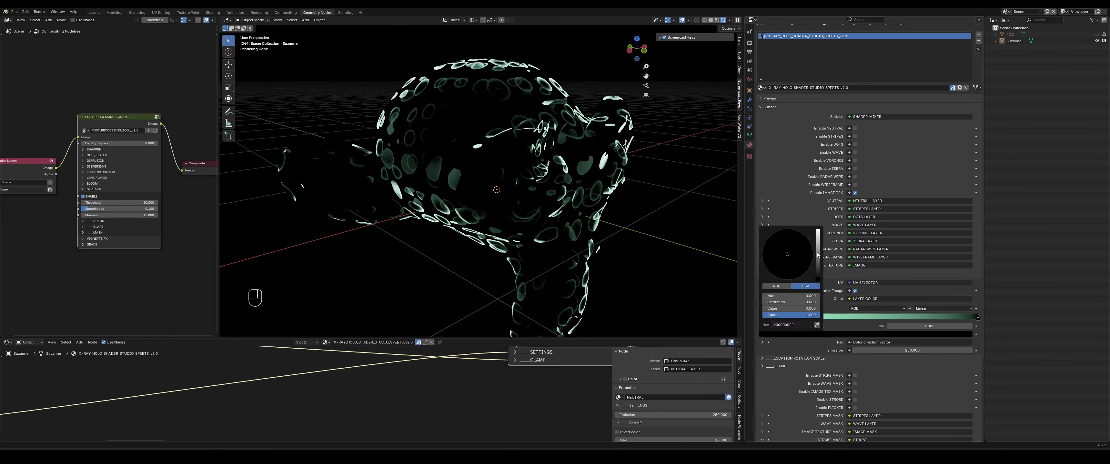
pyautogui.moveTo(817, 254)
pyautogui.mouseDown()
pyautogui.moveTo(817, 228)
pyautogui.moveTo(807, 238)
pyautogui.mouseUp()
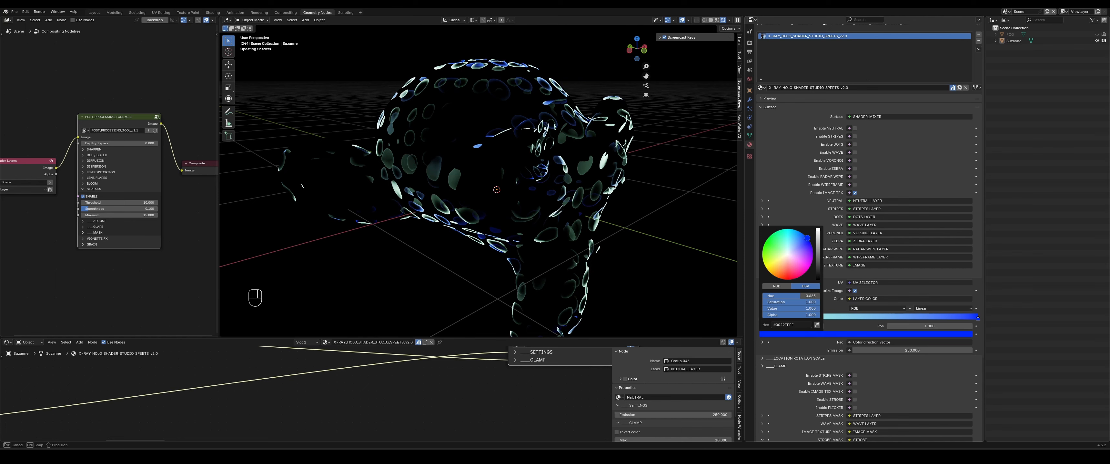
pyautogui.moveTo(558, 111); pyautogui.dragTo(598, 162, button='middle')
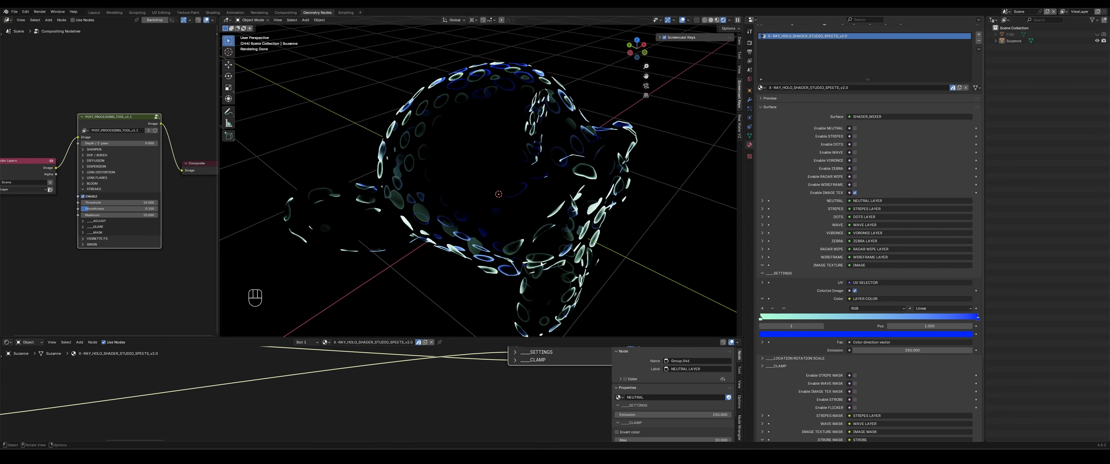
# Step: Expand the image texture's color direction vector and its UV selector, switch the direction to Generated, and inspect the head
pyautogui.click(762, 343)
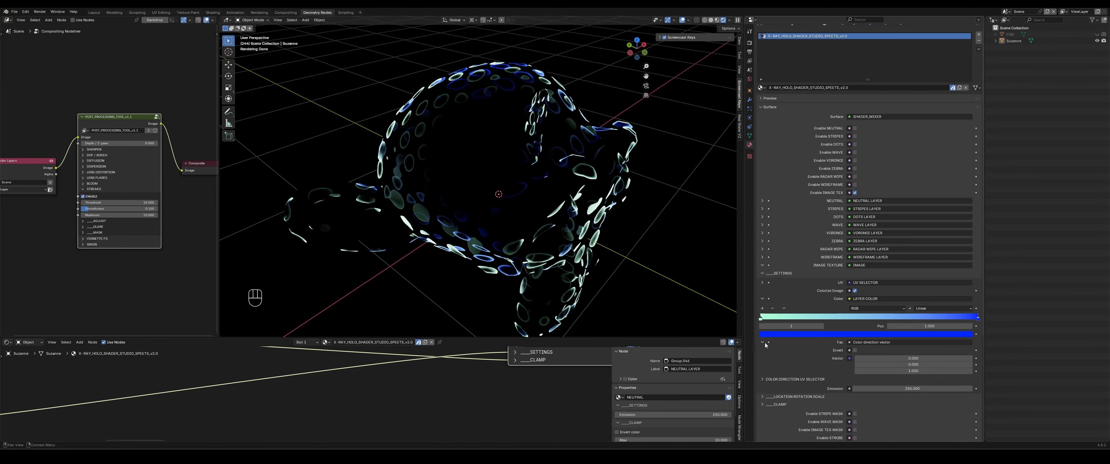
pyautogui.click(761, 380)
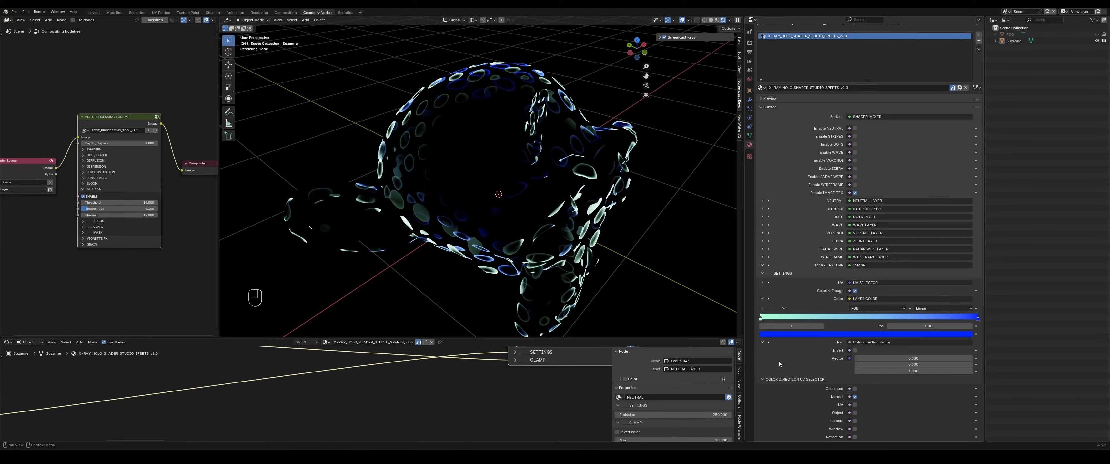
pyautogui.scroll(-4, 814, 340)
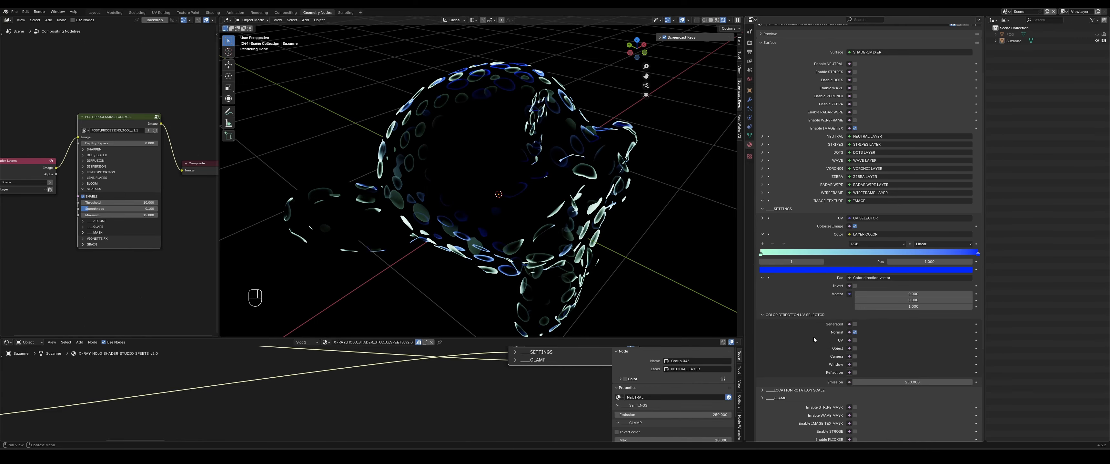
pyautogui.click(855, 324)
pyautogui.moveTo(646, 256); pyautogui.dragTo(611, 239, button='middle')
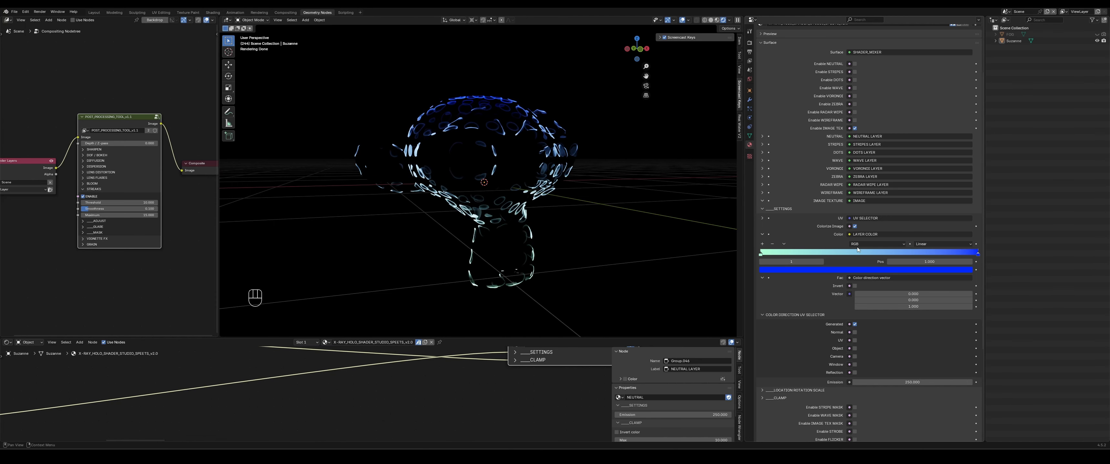
pyautogui.moveTo(532, 224); pyautogui.dragTo(518, 200, button='middle')
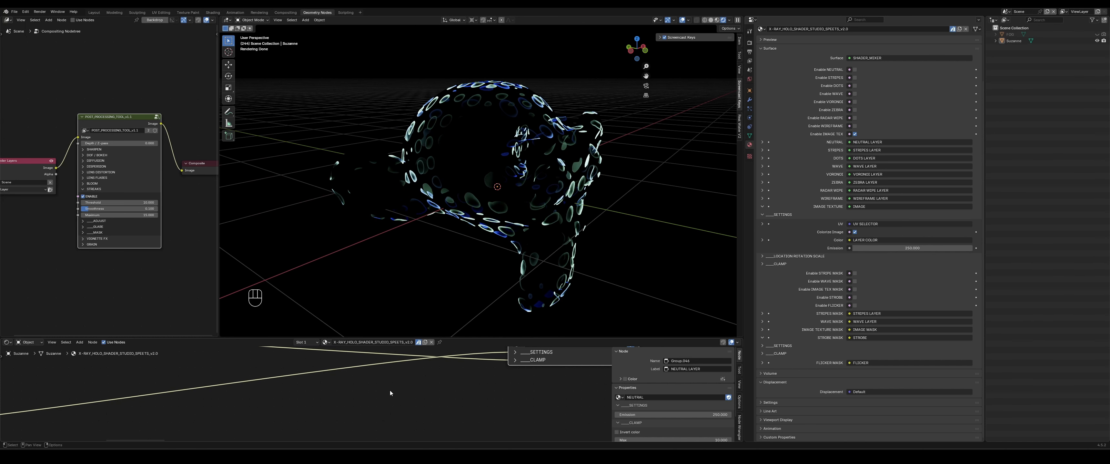
# Step: Enlarge the shader node editor and bring the blue global settings frame into view
pyautogui.scroll(-12, 392, 391)
pyautogui.scroll(-5, 391, 389)
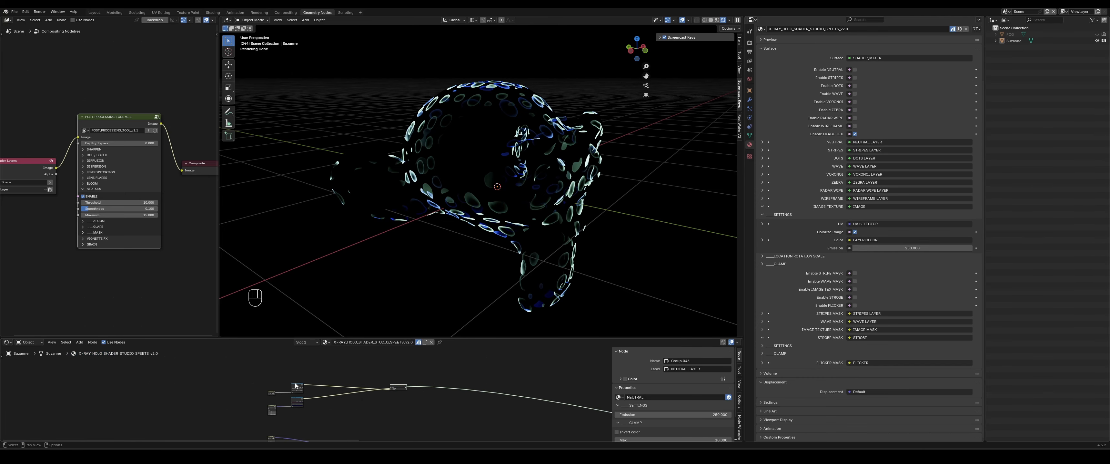
pyautogui.moveTo(391, 389); pyautogui.dragTo(523, 390, button='middle')
pyautogui.moveTo(507, 340); pyautogui.dragTo(507, 295)
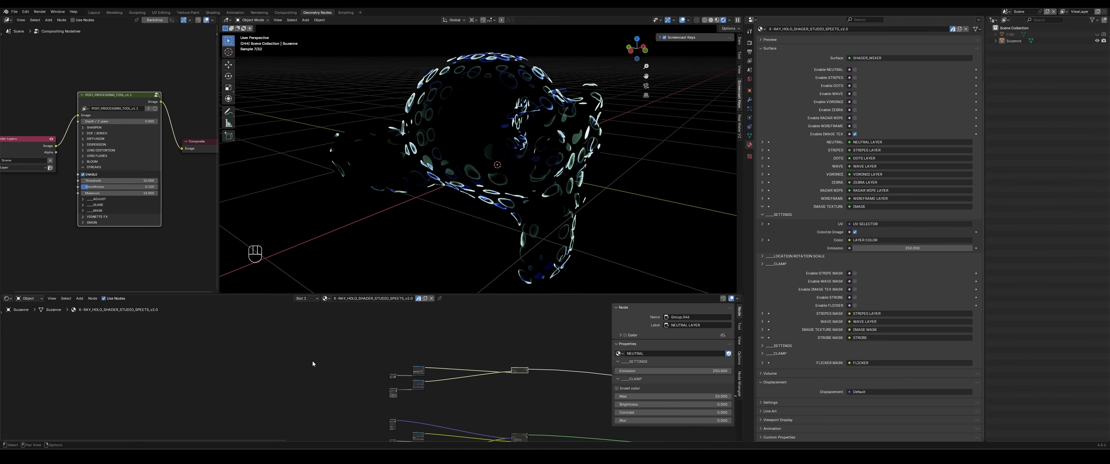
pyautogui.scroll(-7, 303, 370)
pyautogui.moveTo(338, 381); pyautogui.dragTo(364, 347, button='middle')
pyautogui.scroll(6, 376, 390)
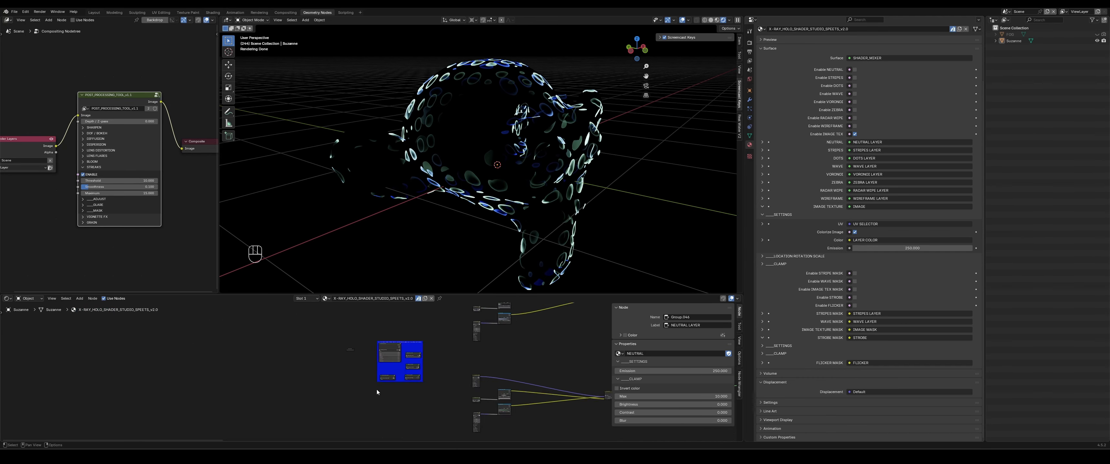
pyautogui.scroll(5, 457, 130)
pyautogui.scroll(2, 508, 146)
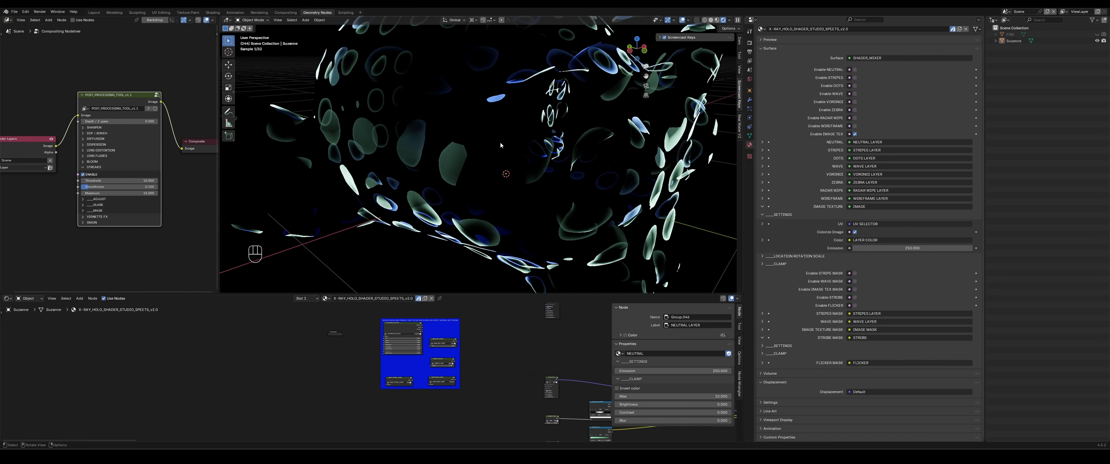
# Step: Turn off Colorize Image for the image texture and inspect the head
pyautogui.moveTo(501, 145); pyautogui.dragTo(490, 146, button='middle')
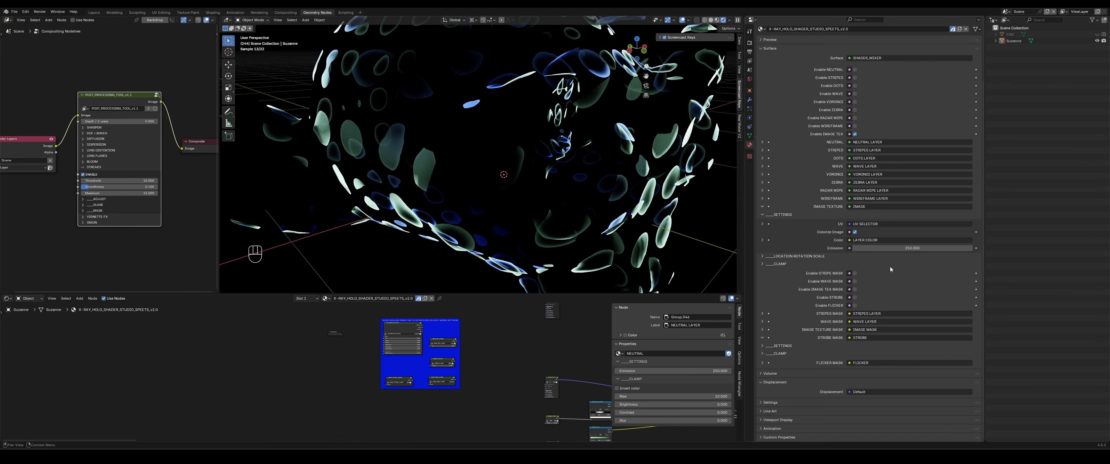
pyautogui.click(854, 232)
pyautogui.scroll(-4, 581, 127)
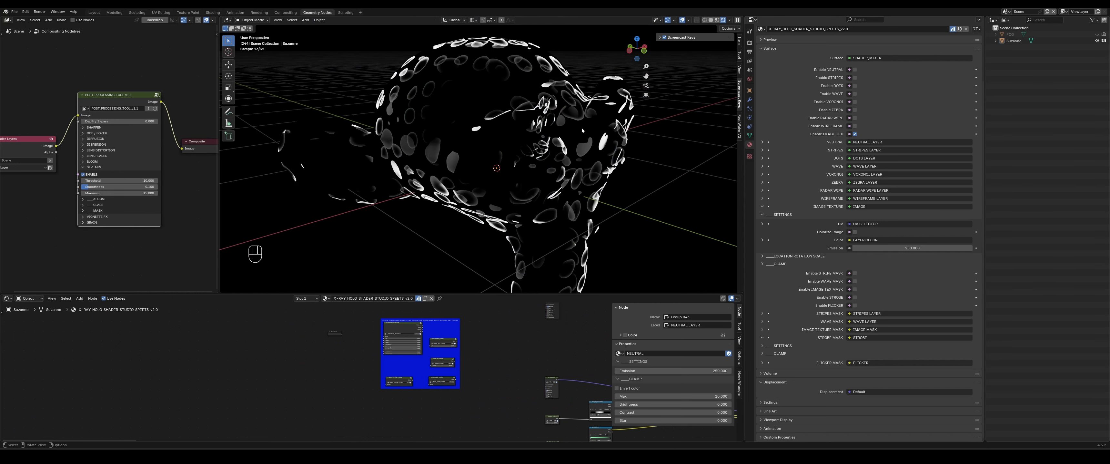
pyautogui.moveTo(581, 127); pyautogui.dragTo(466, 86, button='middle')
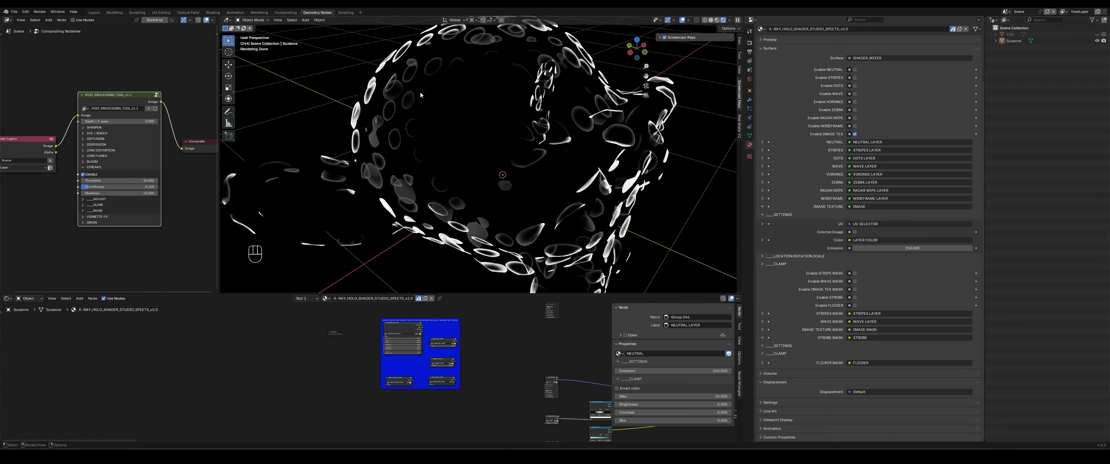
# Step: Collapse the Image Texture layer's Settings group, expand its Clamp group, and raise the Threshold to 1.000
pyautogui.click(763, 215)
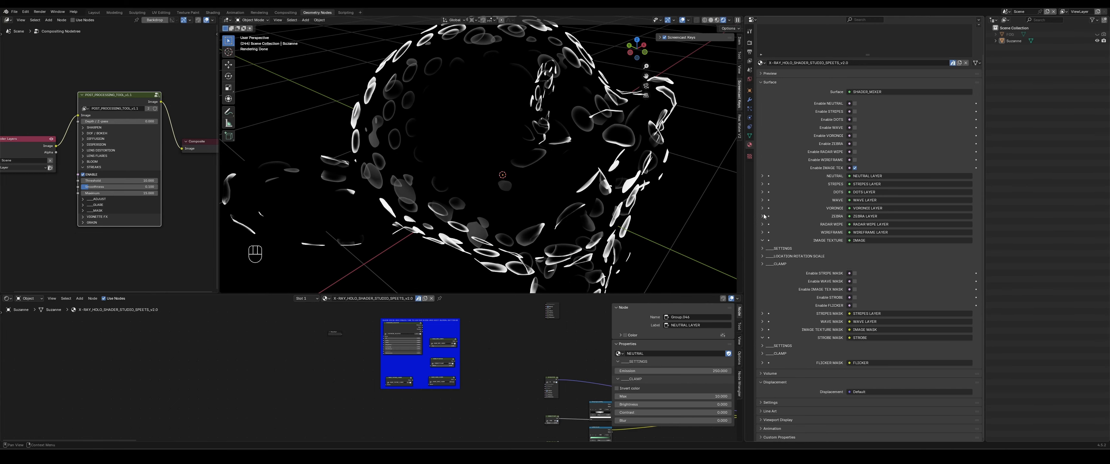
pyautogui.click(762, 265)
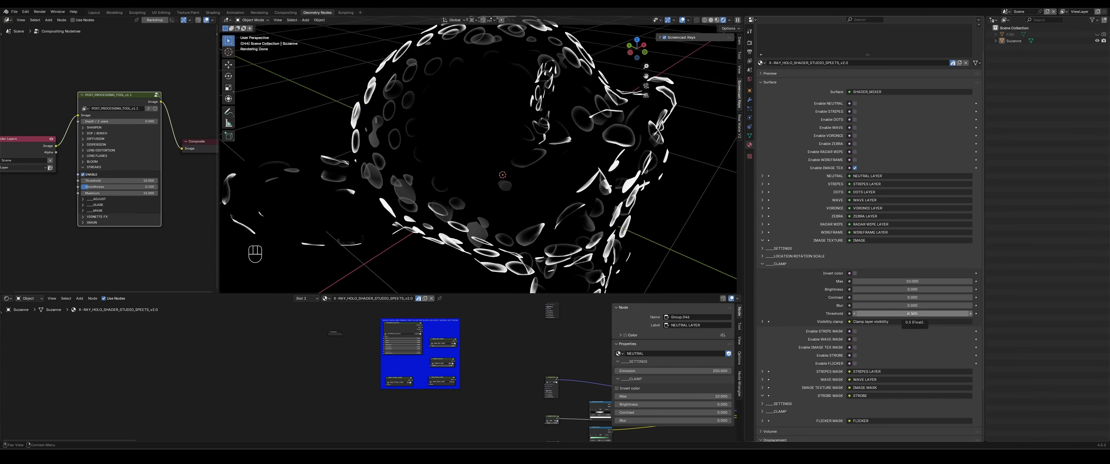
pyautogui.moveTo(910, 314); pyautogui.dragTo(962, 314)
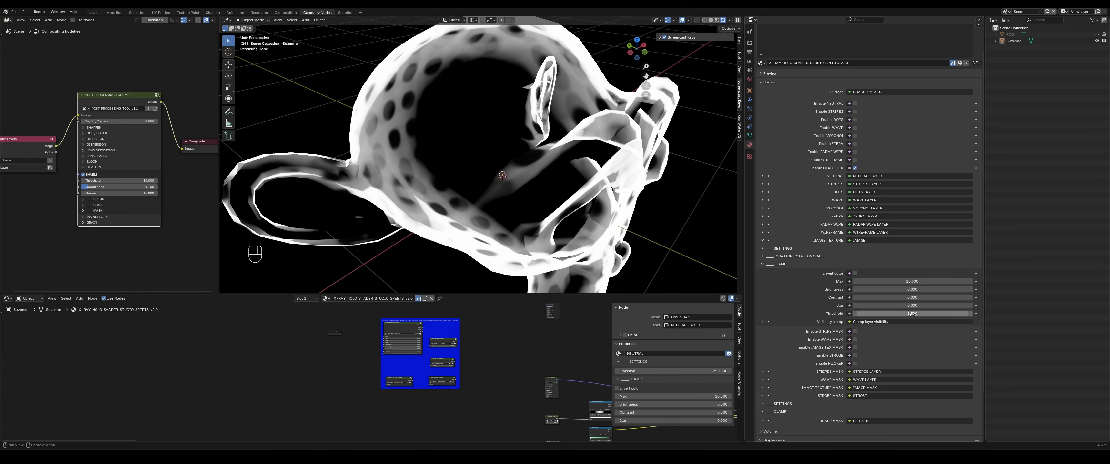
pyautogui.moveTo(556, 203); pyautogui.dragTo(478, 113, button='middle')
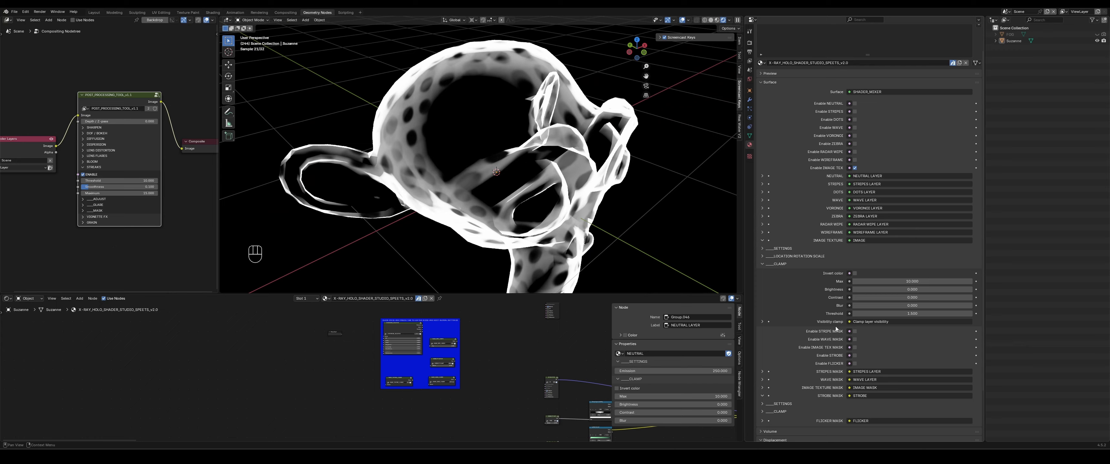
# Step: Expand the Image Texture layer's Visibility clamp and try moving the ramp's two black stops toward its black end
pyautogui.click(762, 322)
pyautogui.moveTo(846, 344); pyautogui.dragTo(758, 346)
pyautogui.moveTo(934, 343); pyautogui.dragTo(858, 353)
pyautogui.moveTo(586, 215); pyautogui.dragTo(472, 95, button='middle')
pyautogui.scroll(-3, 509, 202)
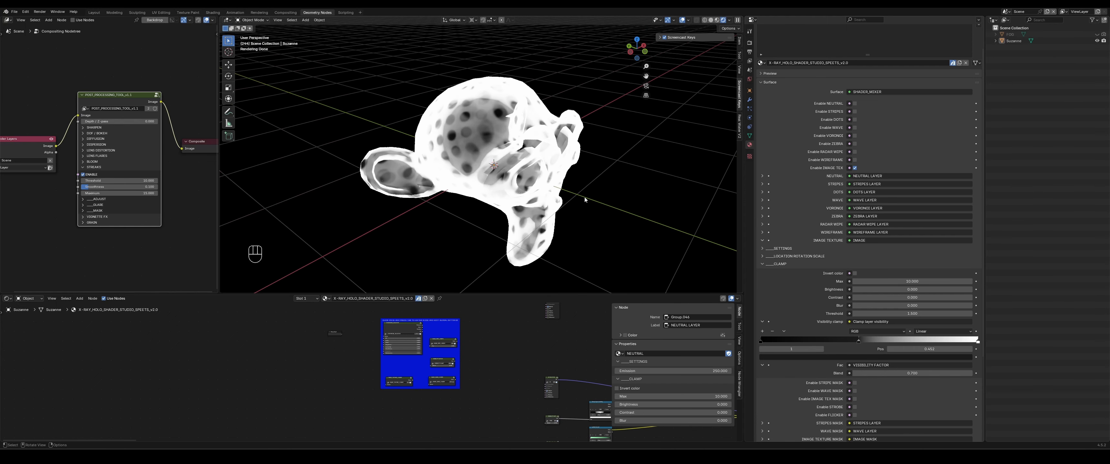
# Step: Examine the nodes inside the blue global settings frame of the shader node tree
pyautogui.scroll(7, 401, 366)
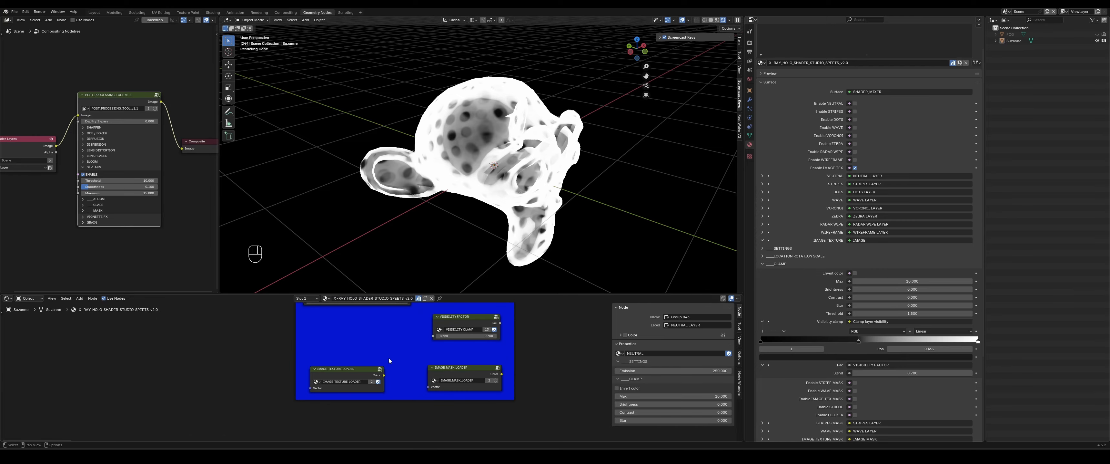
pyautogui.scroll(-18, 389, 360)
pyautogui.scroll(6, 470, 333)
pyautogui.hscroll(-2, 465, 350)
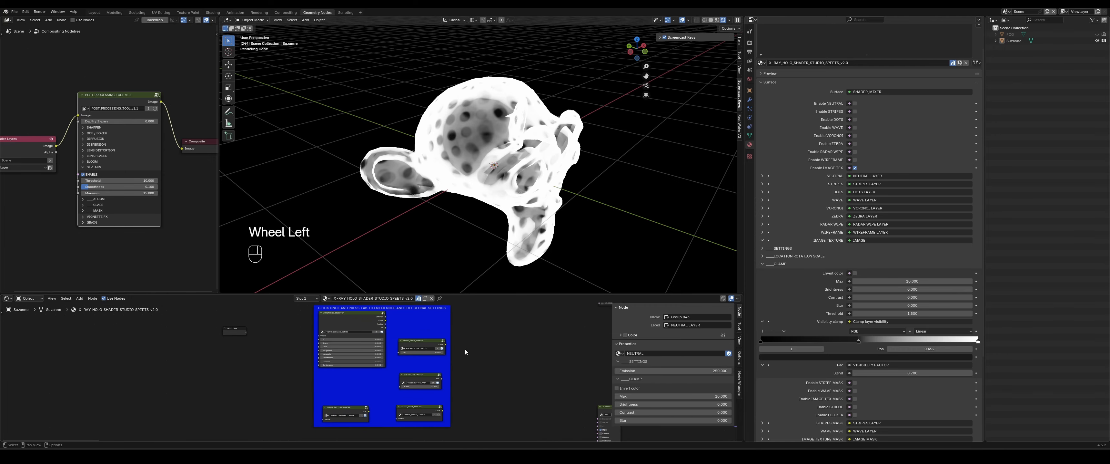
pyautogui.moveTo(485, 331); pyautogui.dragTo(482, 350, button='middle')
pyautogui.scroll(2, 402, 325)
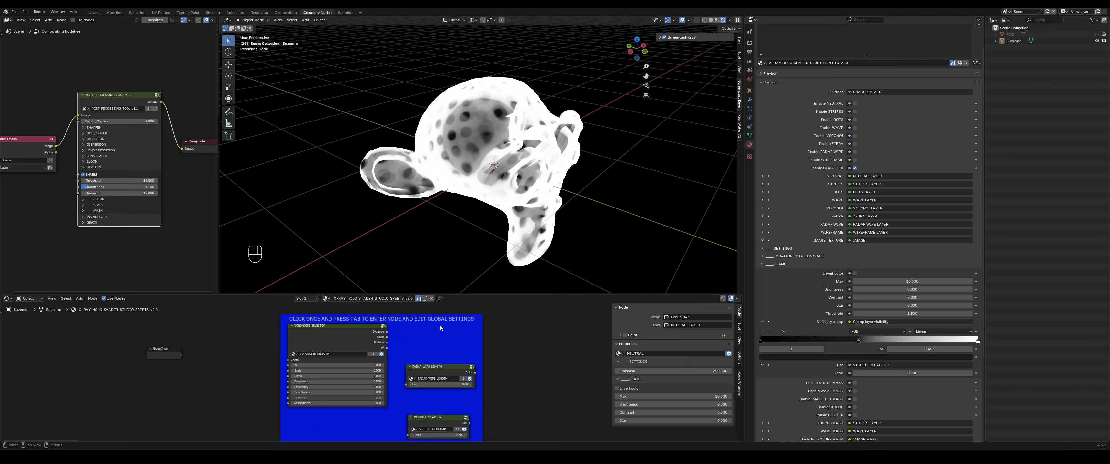
pyautogui.keyDown('shift'); pyautogui.scroll(-5, 556, 371); pyautogui.keyUp('shift')
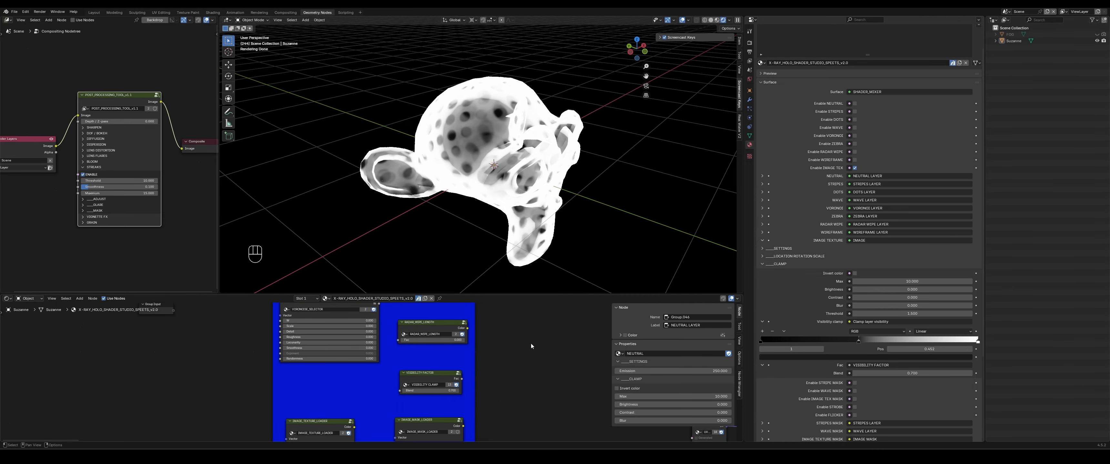
pyautogui.scroll(2, 524, 364)
pyautogui.scroll(-3, 542, 337)
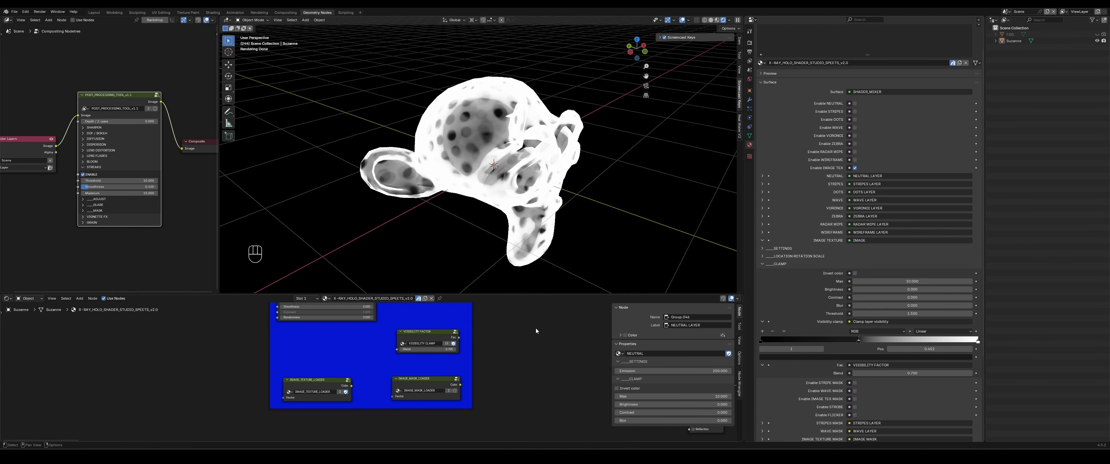
pyautogui.scroll(2, 456, 386)
# Step: Enter the IMAGE_MASK_LOADER group, turn the compositor area into an Image Editor displaying Circle.png, and exit the group
pyautogui.click(431, 389)
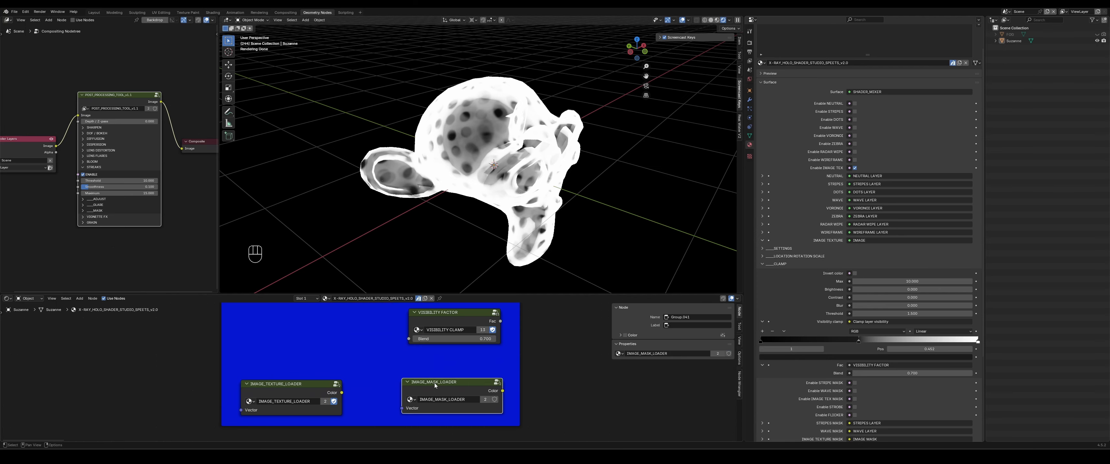
pyautogui.press('Tab')
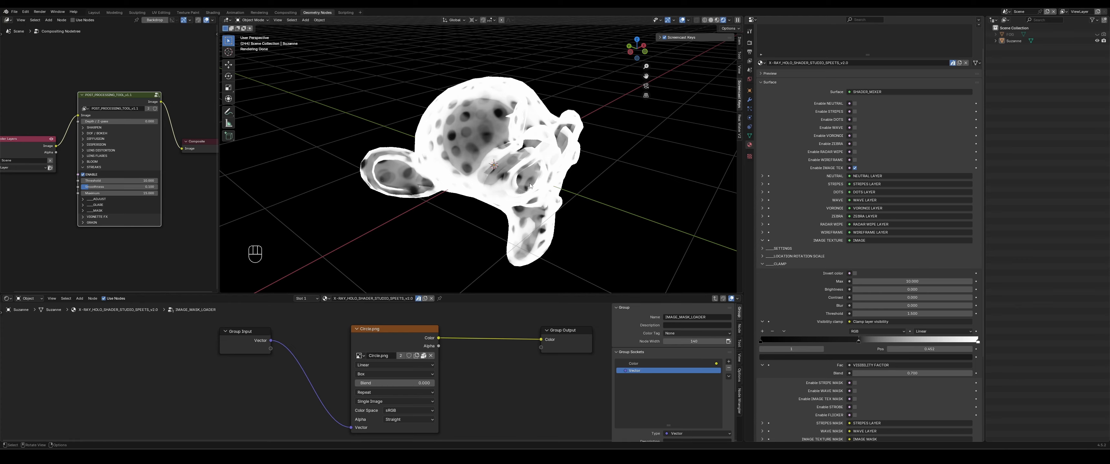
pyautogui.click(7, 20)
pyautogui.click(25, 45)
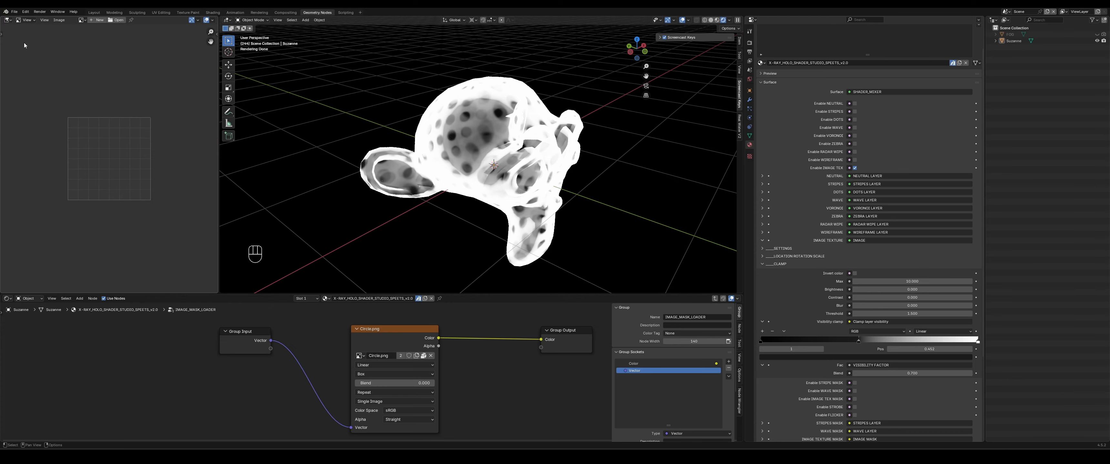
pyautogui.scroll(-3, 155, 123)
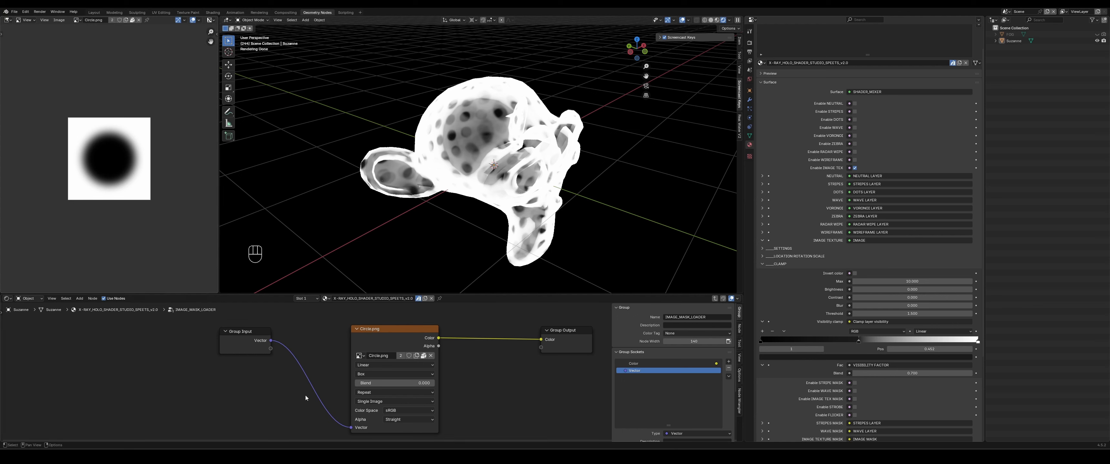
pyautogui.press('Tab')
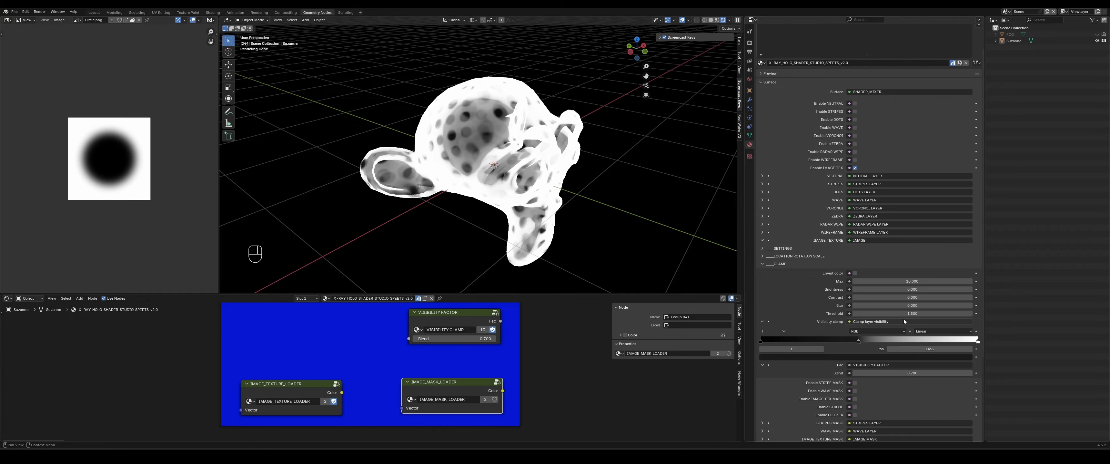
# Step: Set the Image Texture layer's Threshold to 0.3 and collapse its Clamp group
pyautogui.click(914, 314)
pyautogui.write('0.3')
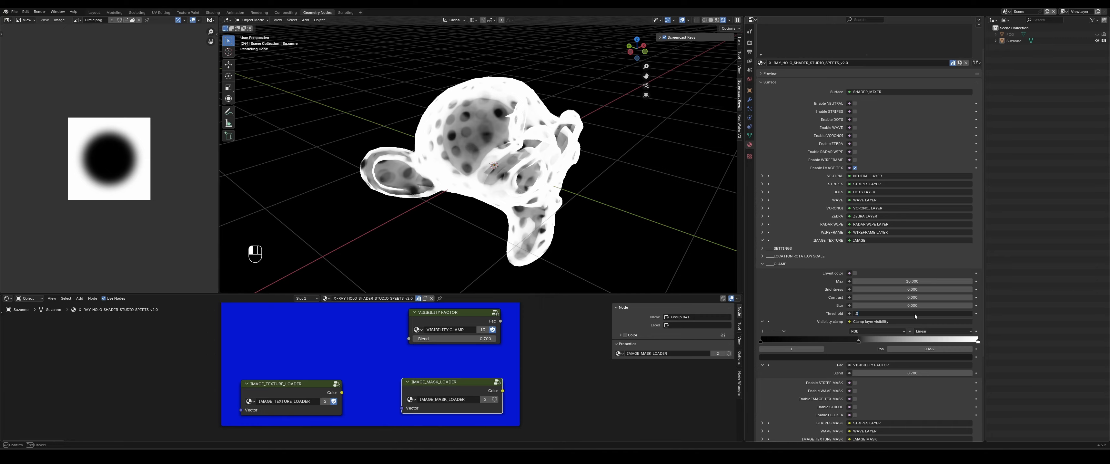
pyautogui.press('Return')
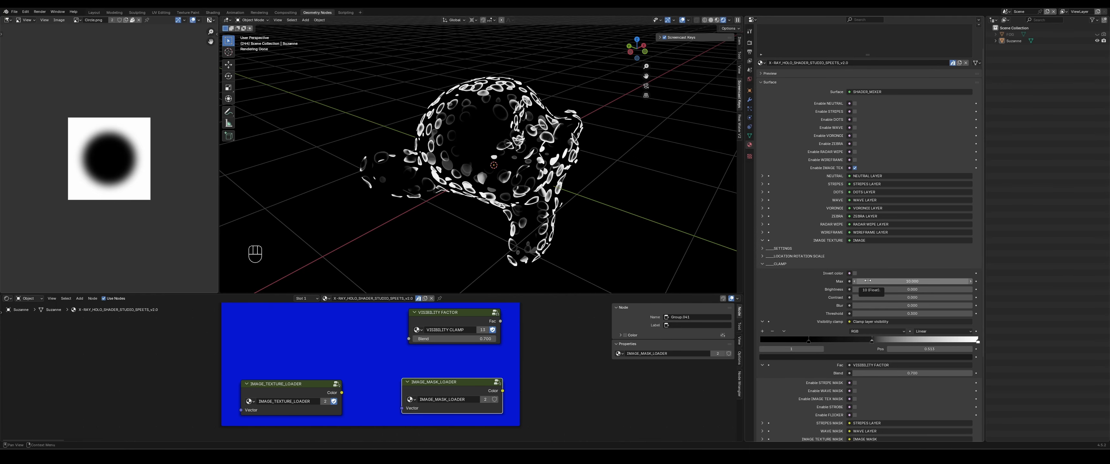
pyautogui.click(762, 264)
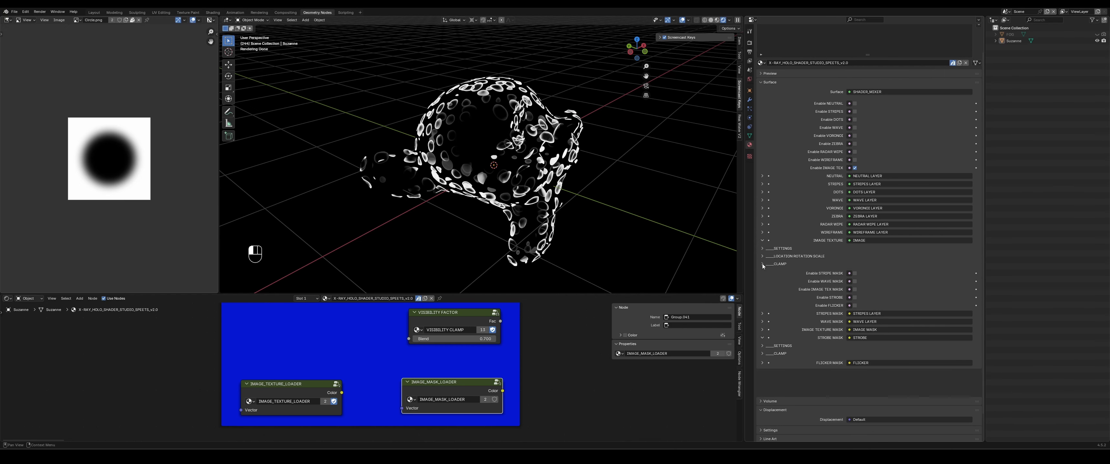
# Step: Enable all the other shader layers, disable Image Tex, and collapse the Image Texture layer
pyautogui.moveTo(855, 104); pyautogui.dragTo(854, 160)
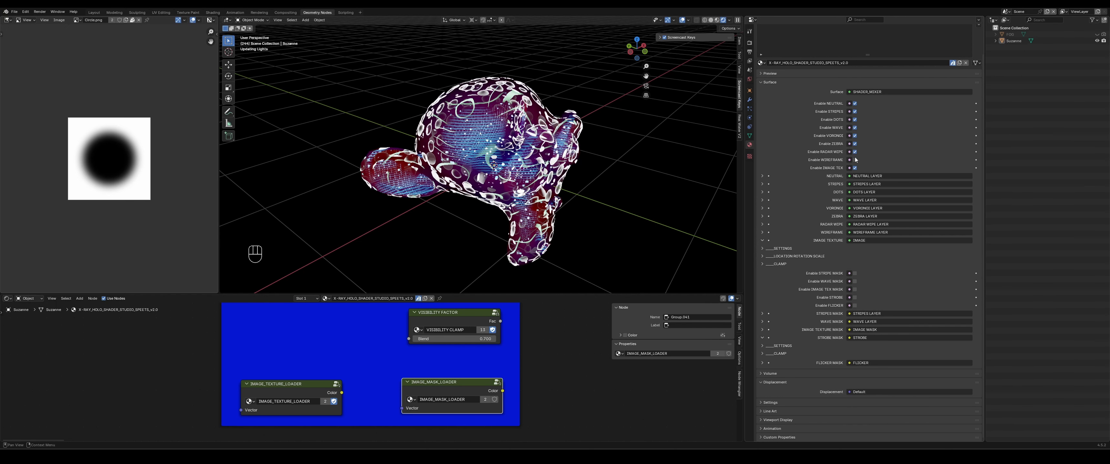
pyautogui.moveTo(642, 202); pyautogui.dragTo(638, 191, button='middle')
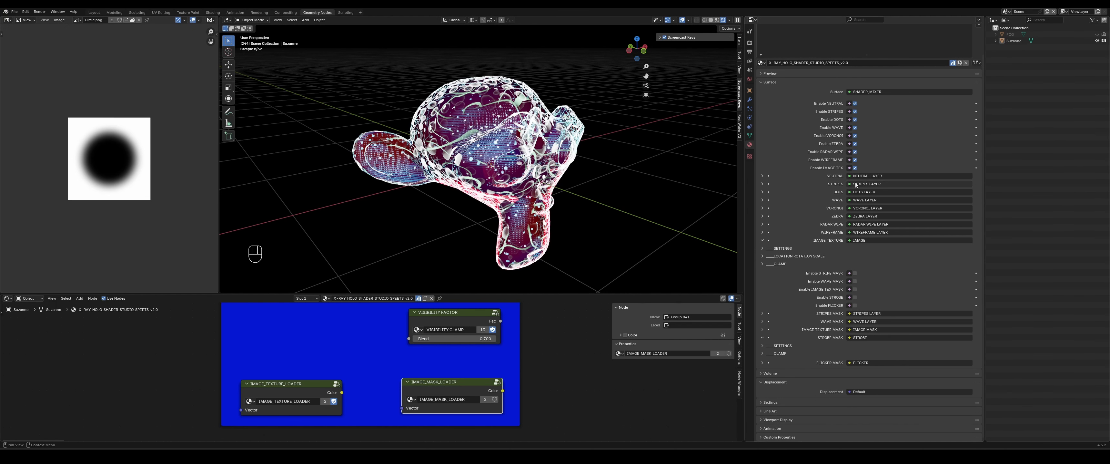
pyautogui.click(855, 168)
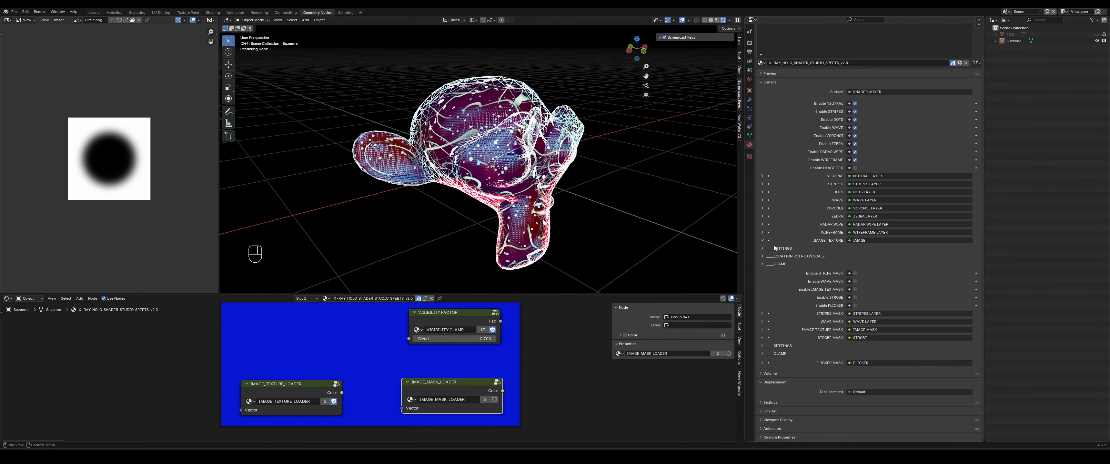
pyautogui.click(762, 241)
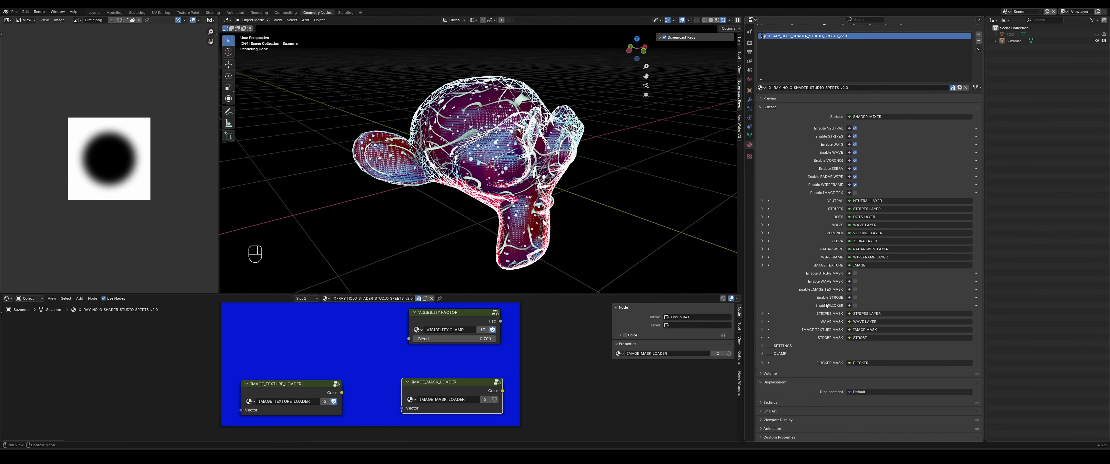
pyautogui.scroll(-1, 371, 369)
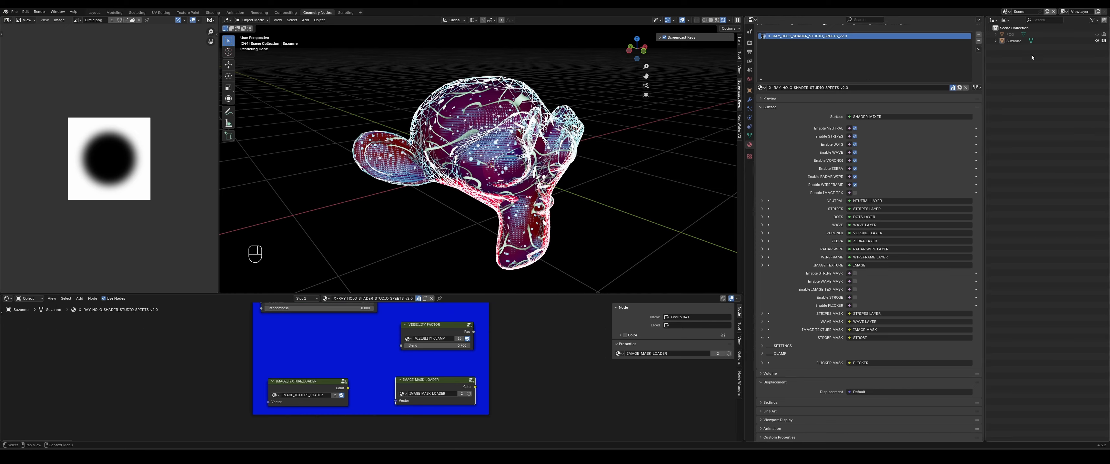
# Step: Select the Suzanne object and enable the Stripe Mask in its shader
pyautogui.click(1013, 41)
pyautogui.scroll(-5, 274, 375)
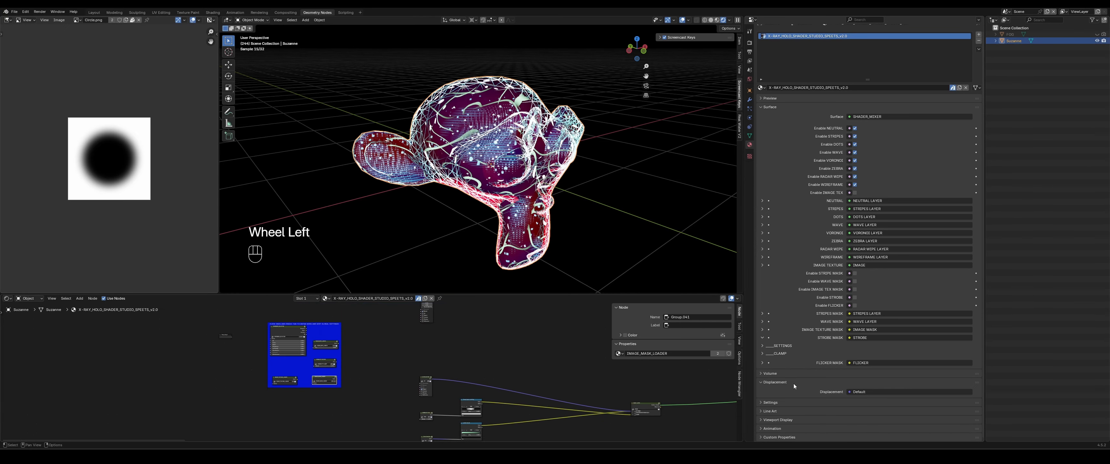
pyautogui.click(851, 273)
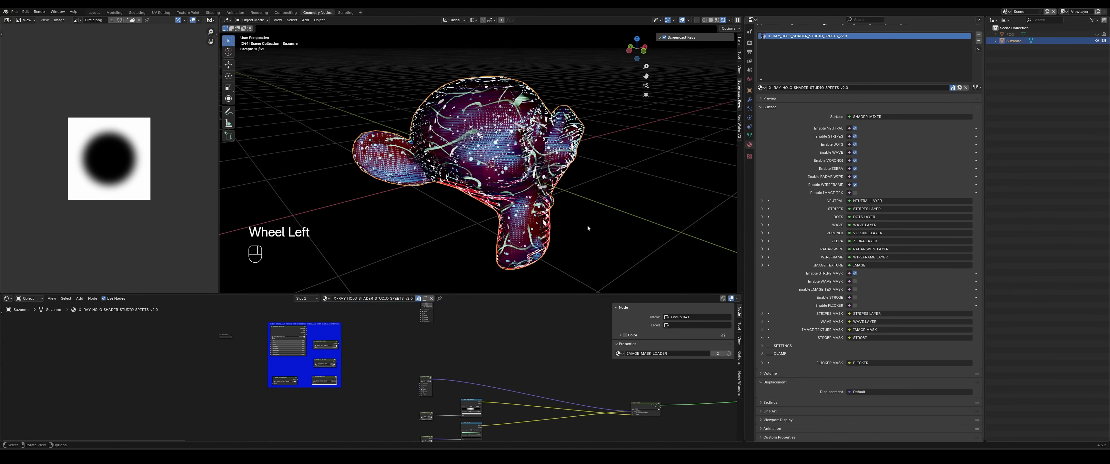
# Step: Preview the stripe mask with a short animation playback, and expand the Stripes Mask layer's Settings group
pyautogui.moveTo(587, 225); pyautogui.dragTo(574, 209, button='middle')
pyautogui.press('space')
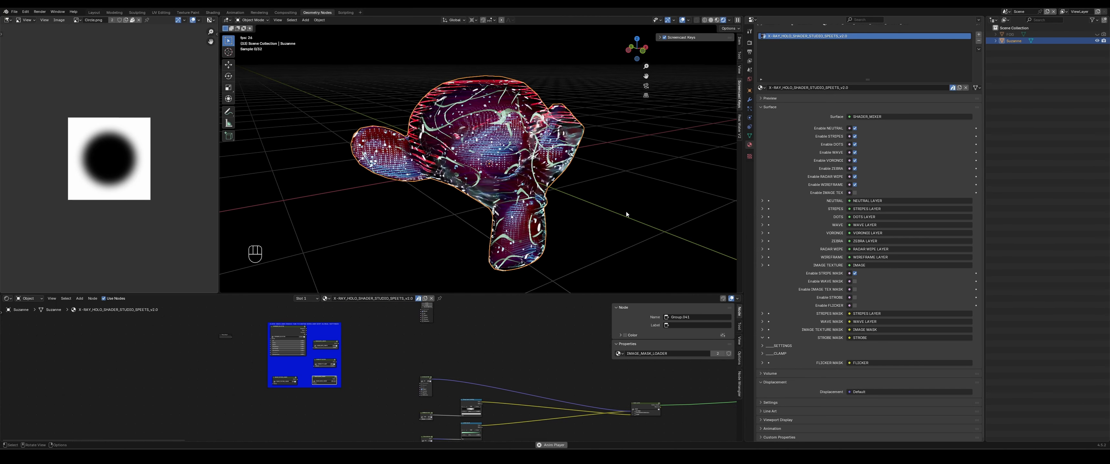
pyautogui.press('space')
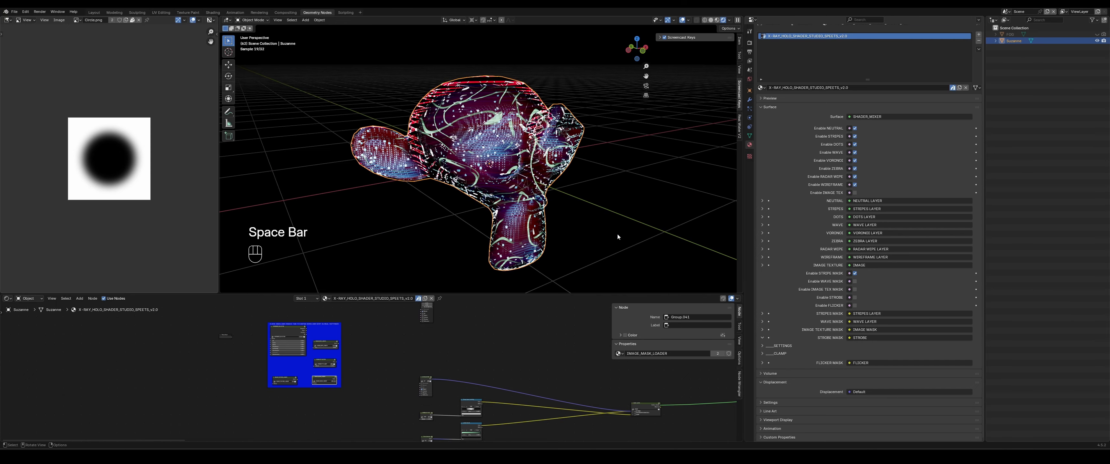
pyautogui.click(762, 314)
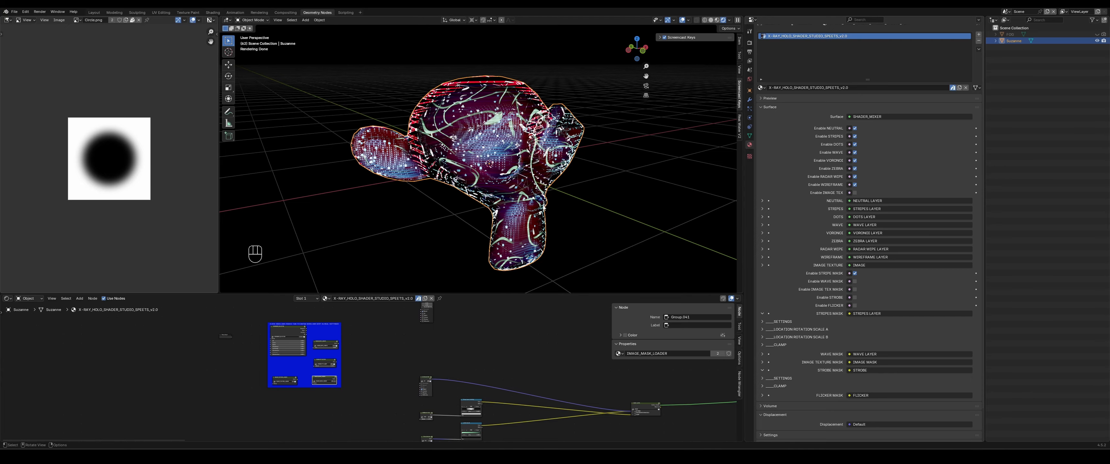
pyautogui.click(762, 323)
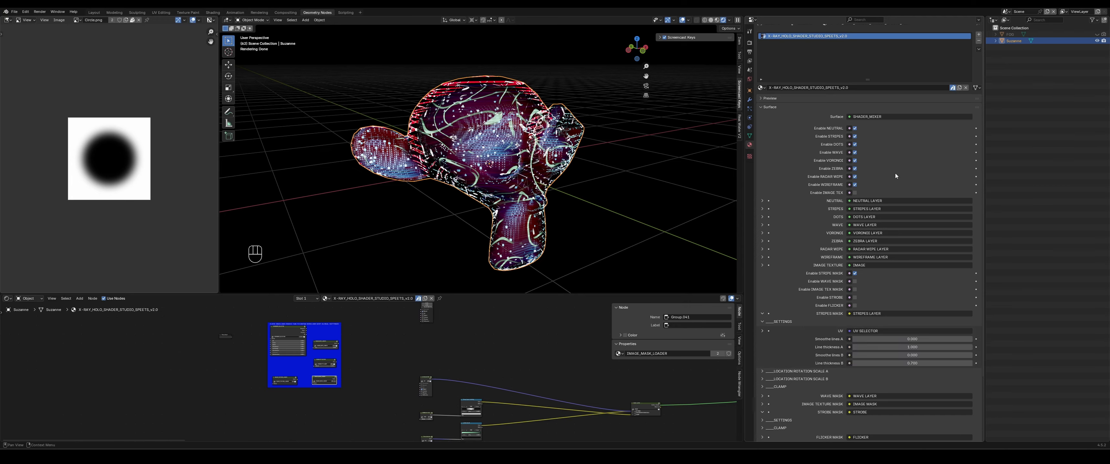
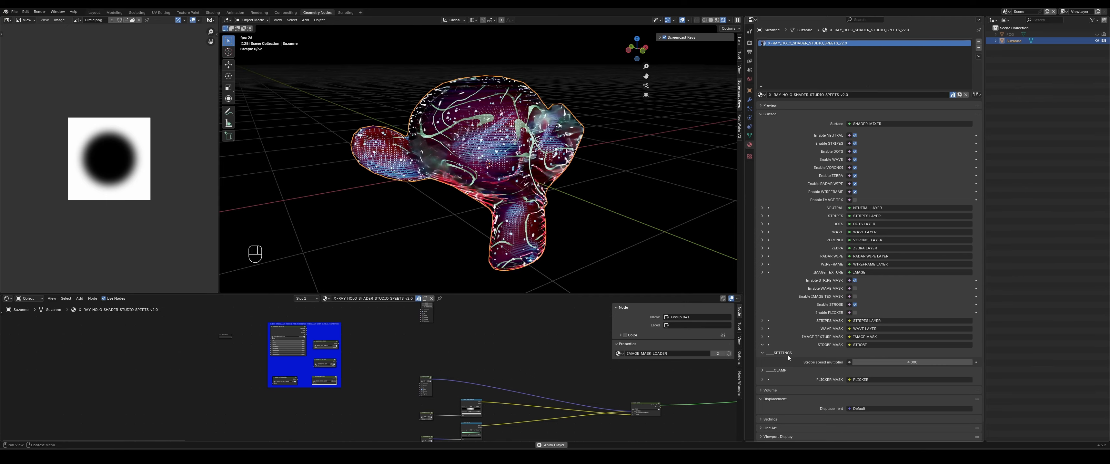
# Step: Set the Strobe Mask's speed multiplier to 2
pyautogui.click(893, 362)
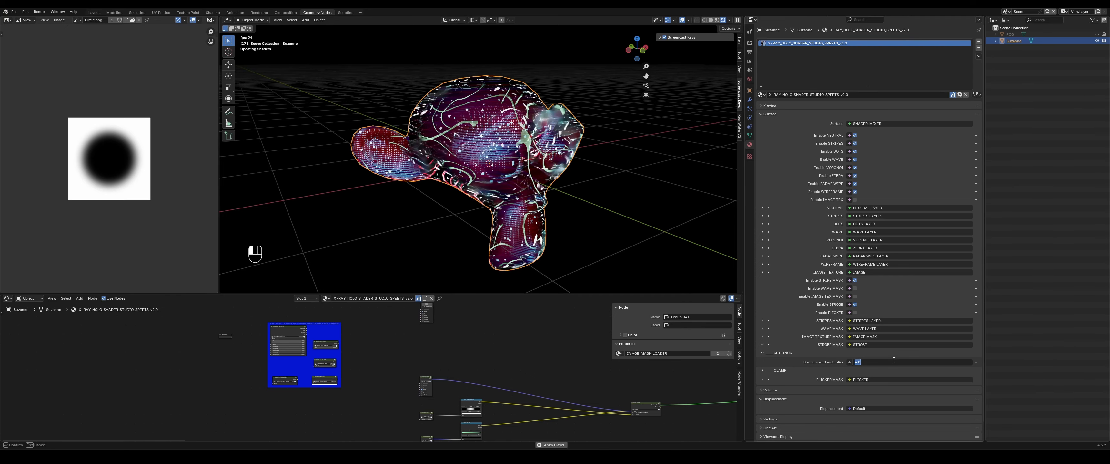
pyautogui.write('2')
pyautogui.press('Return')
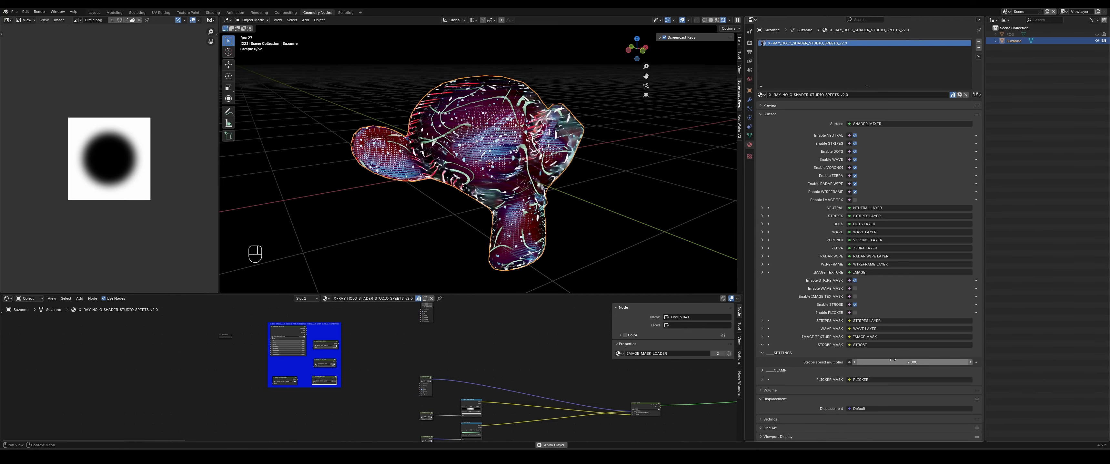
# Step: Expand the Strobe Mask's Clamp group and set its Max to 7
pyautogui.click(763, 370)
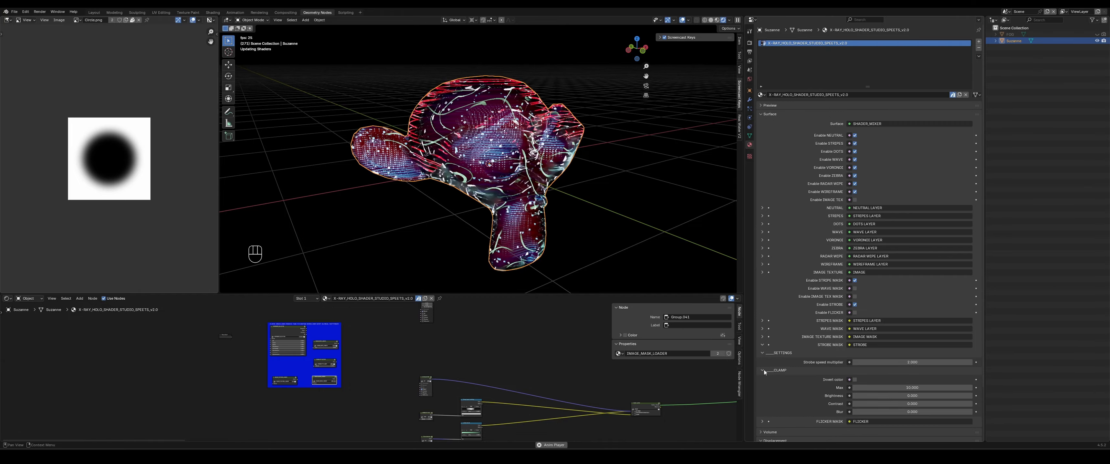
pyautogui.scroll(-3, 764, 370)
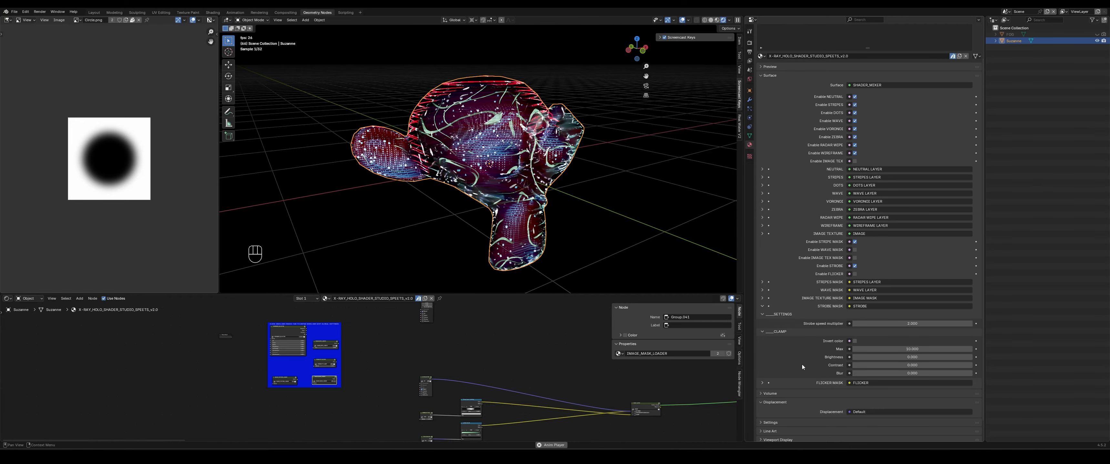
pyautogui.click(905, 350)
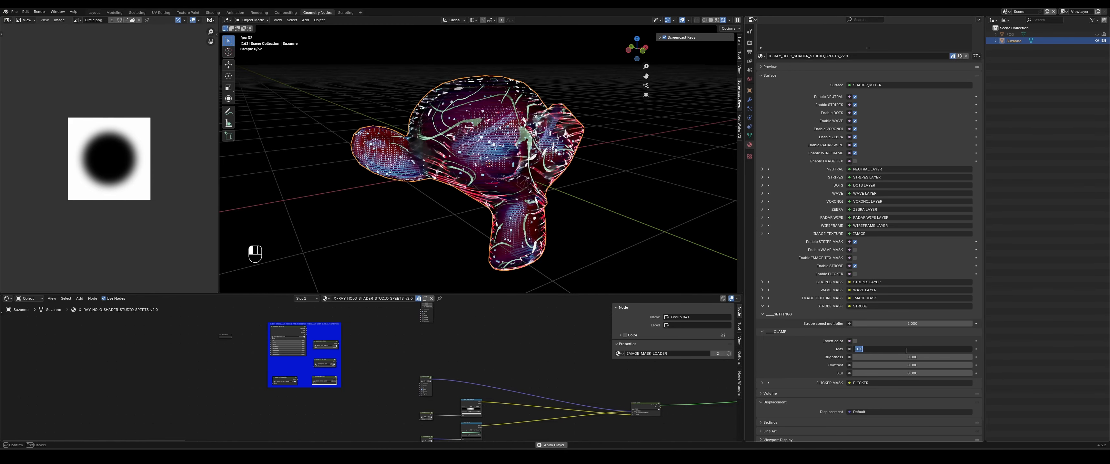
pyautogui.write('7')
pyautogui.press('Return')
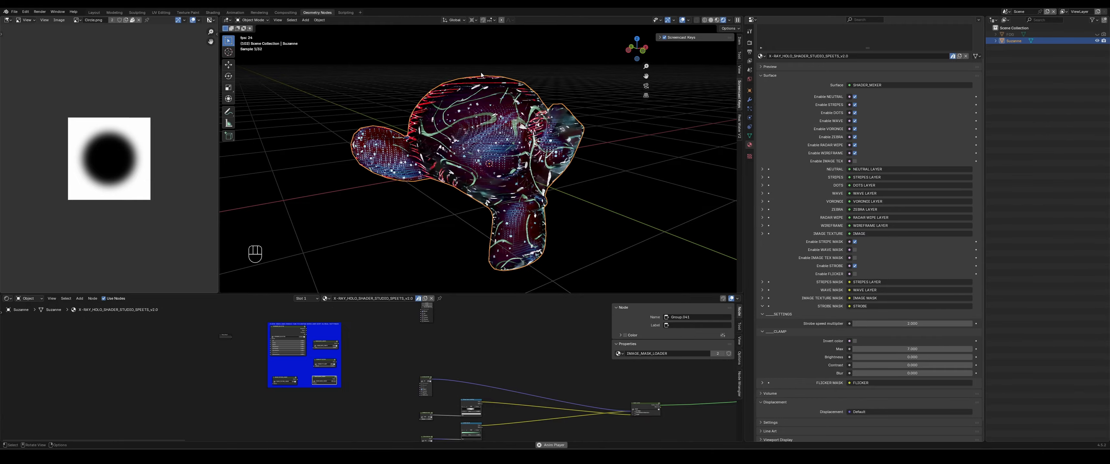
# Step: Set the Strobe Mask clamp's Max to 10 and Contrast to 40, and deselect the monkey head
pyautogui.click(905, 350)
pyautogui.write('10')
pyautogui.press('Return')
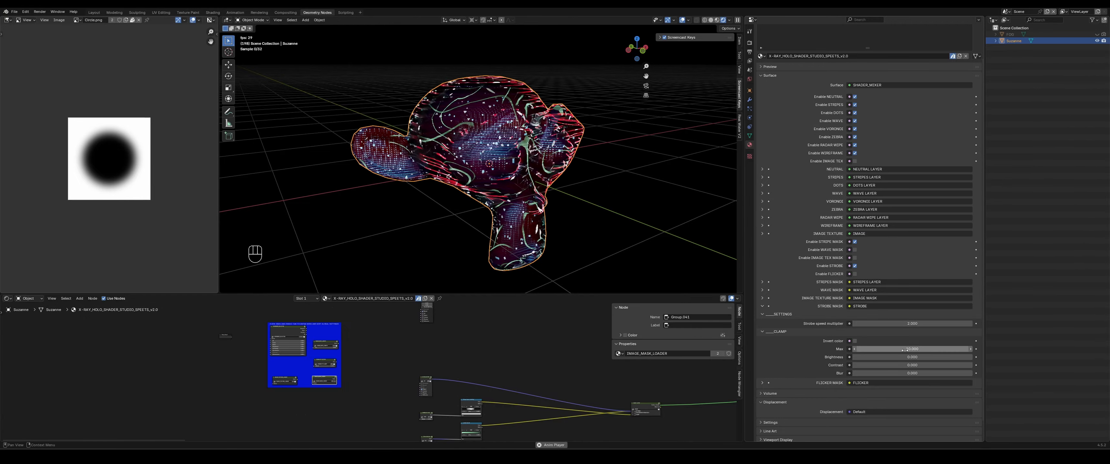
pyautogui.click(907, 366)
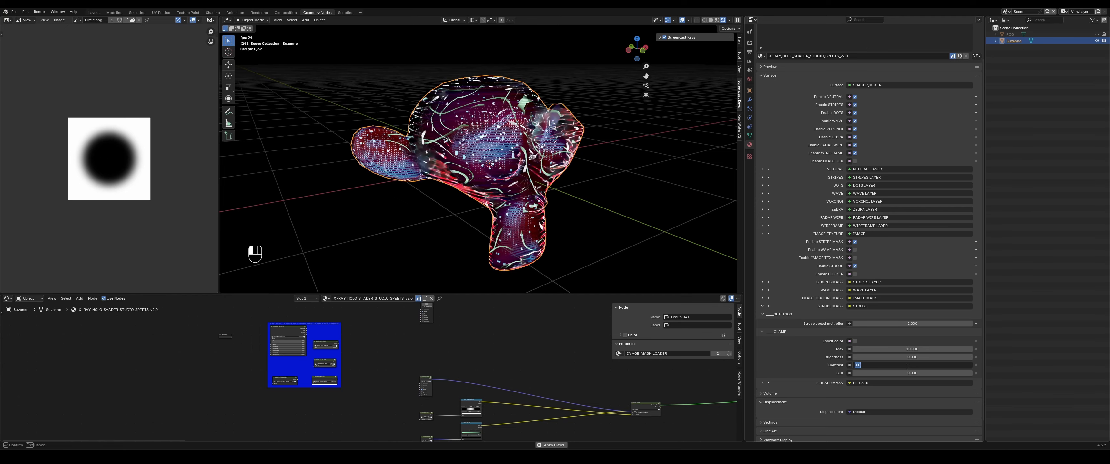
pyautogui.write('-40')
pyautogui.press('Return')
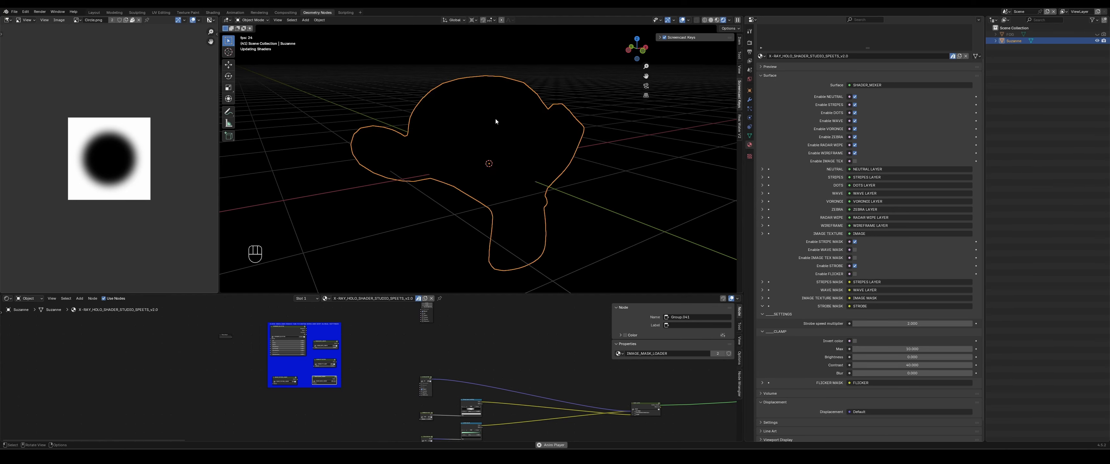
pyautogui.click(614, 149)
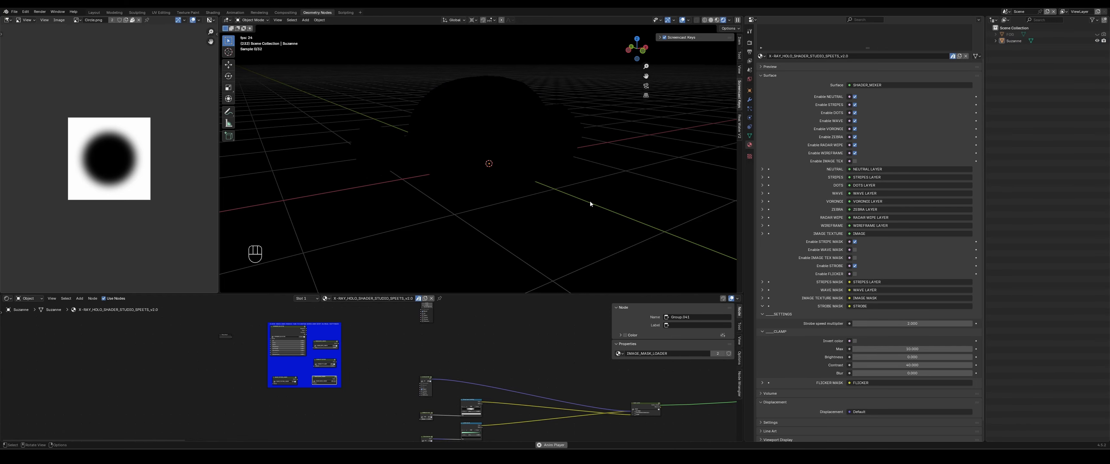
# Step: Collapse the Strobe Mask's Clamp and Settings groups and the Strobe Mask layer itself
pyautogui.click(883, 364)
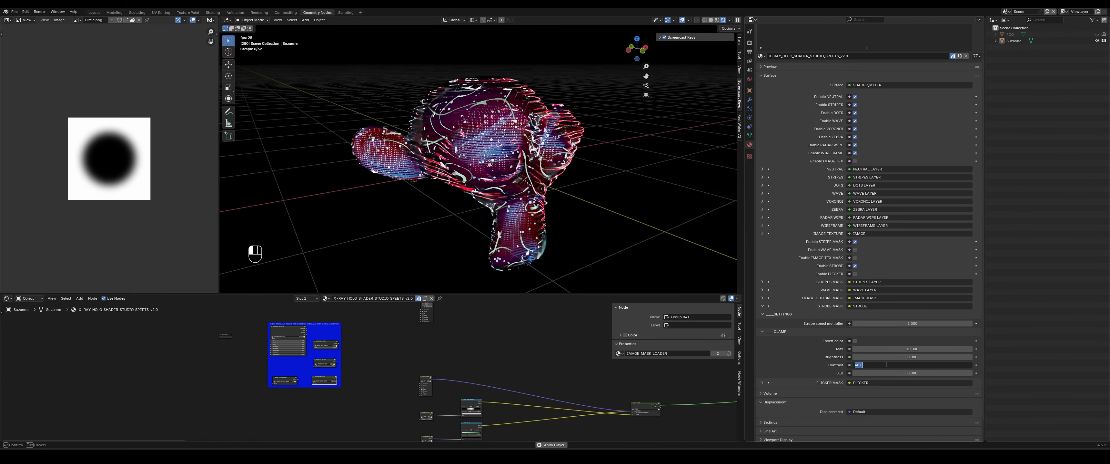
pyautogui.press('Escape')
pyautogui.click(770, 334)
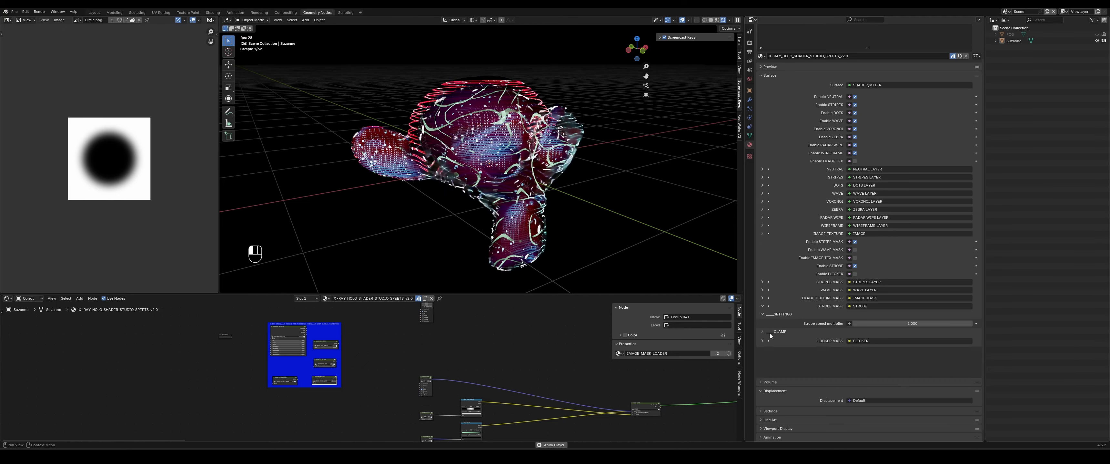
pyautogui.click(770, 314)
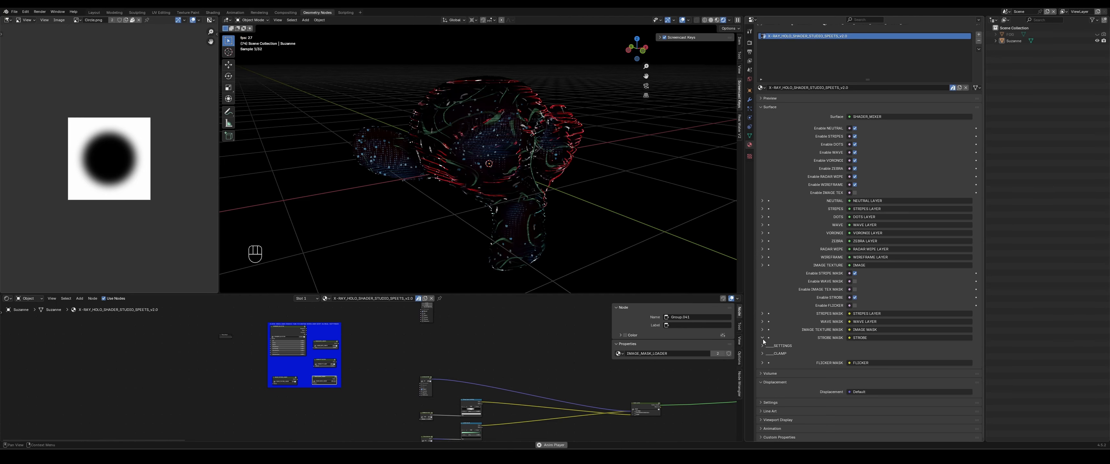
pyautogui.click(762, 338)
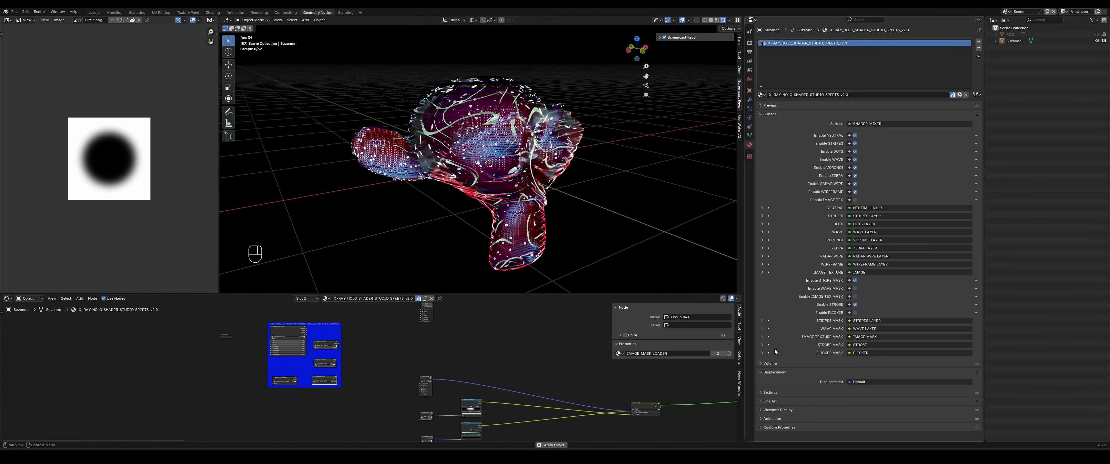
# Step: Disable Strobe and enable Flicker in the hologram shader
pyautogui.click(854, 306)
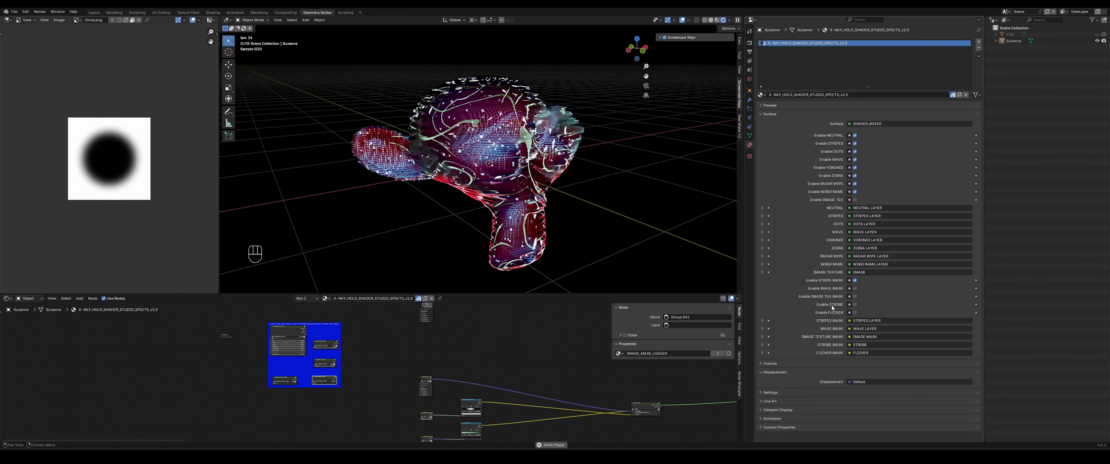
pyautogui.click(855, 313)
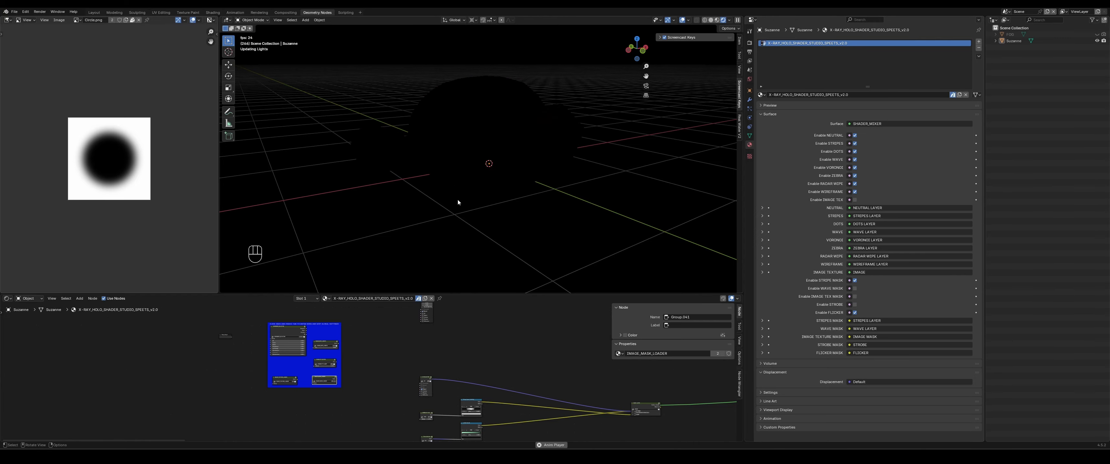
pyautogui.moveTo(629, 218)
pyautogui.mouseDown(button='middle')
pyautogui.moveTo(594, 210)
pyautogui.moveTo(629, 215)
pyautogui.mouseUp(button='middle')
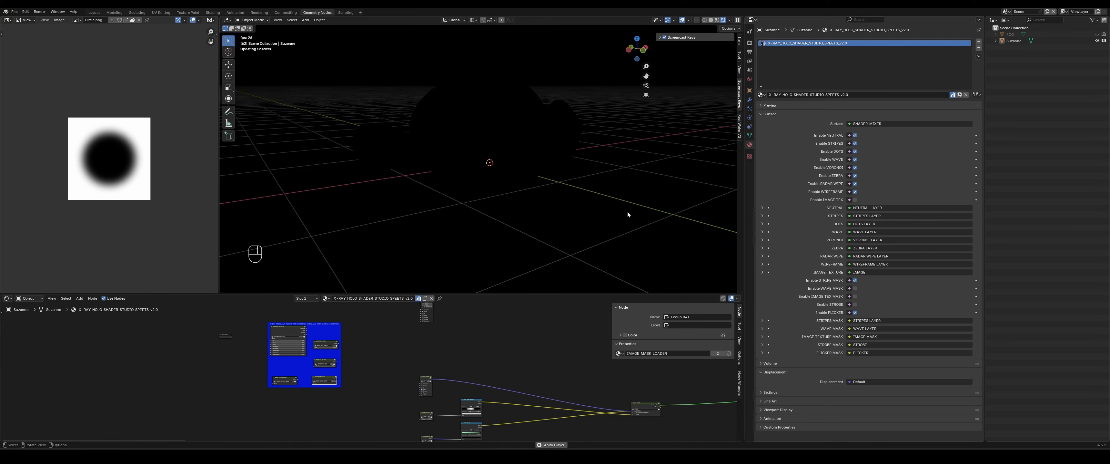
# Step: Expand the Flicker Mask's Clamp group and set its Max to 7
pyautogui.click(761, 353)
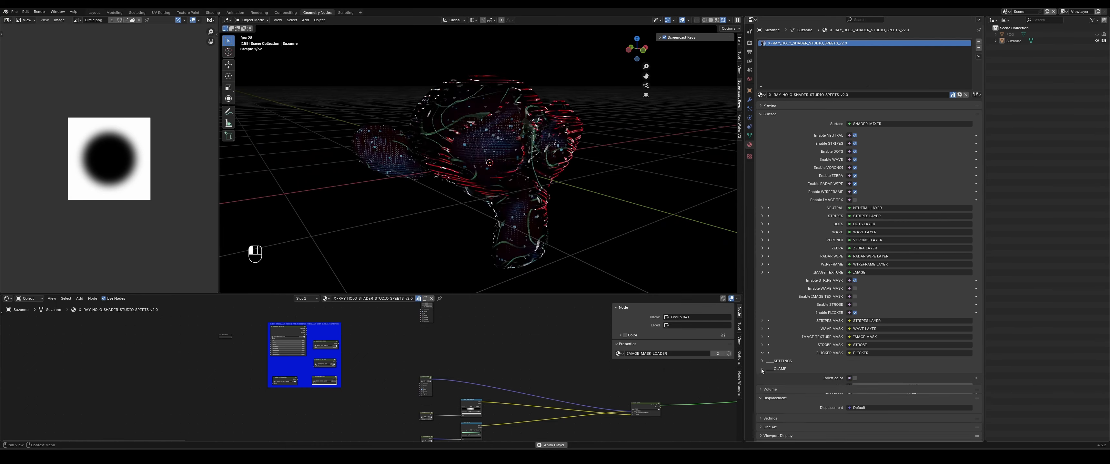
pyautogui.click(762, 369)
pyautogui.scroll(-2, 774, 367)
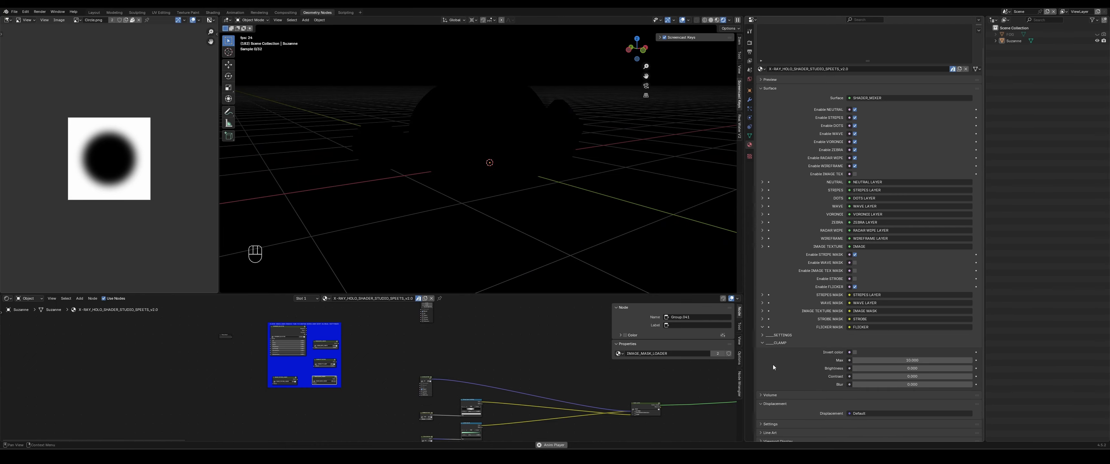
pyautogui.click(915, 360)
pyautogui.write('7')
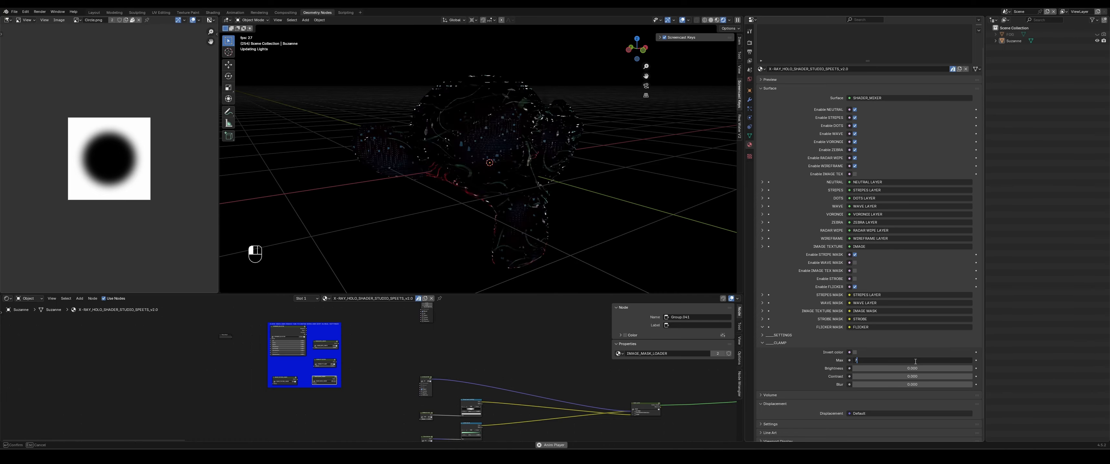
pyautogui.press('Return')
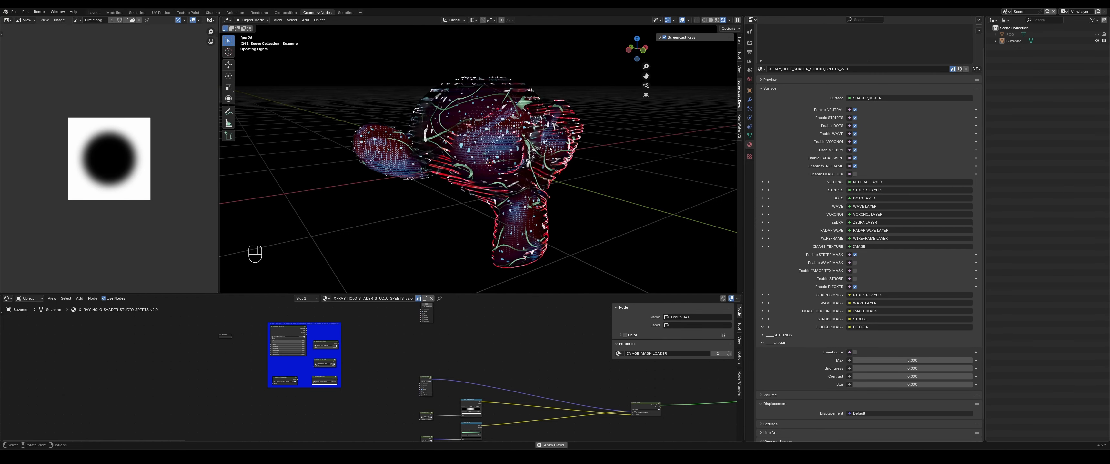
# Step: Adjust the Flicker Mask clamp's Max value and set its Contrast to 10
pyautogui.moveTo(909, 360); pyautogui.dragTo(918, 361)
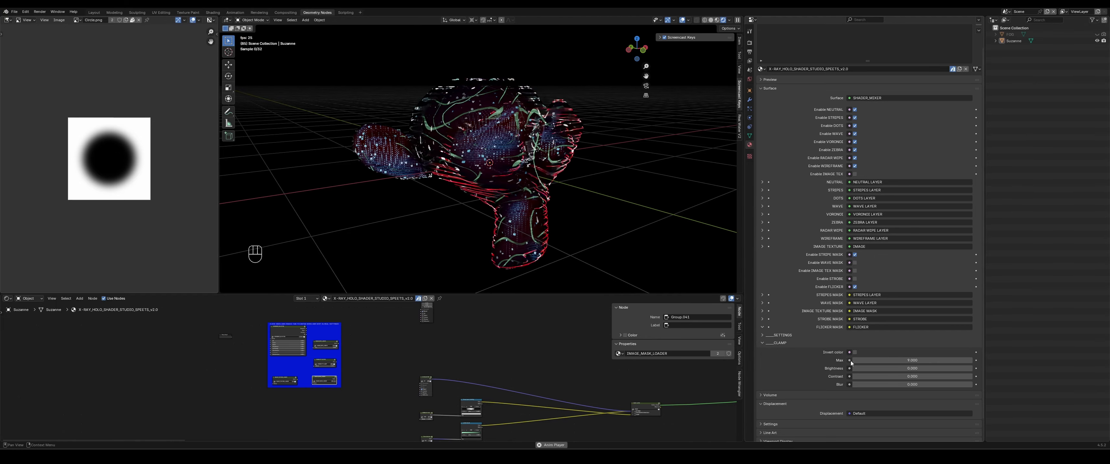
pyautogui.click(926, 377)
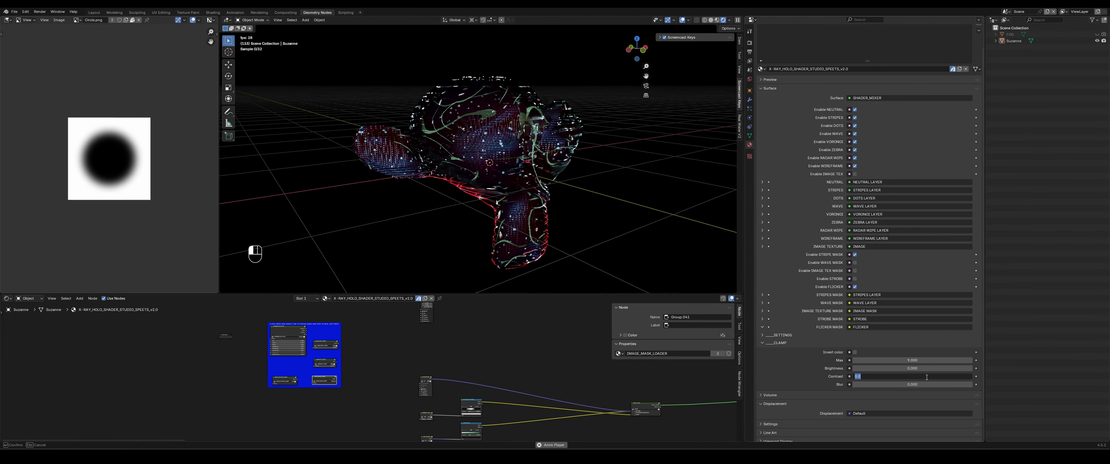
pyautogui.write('10')
pyautogui.press('Return')
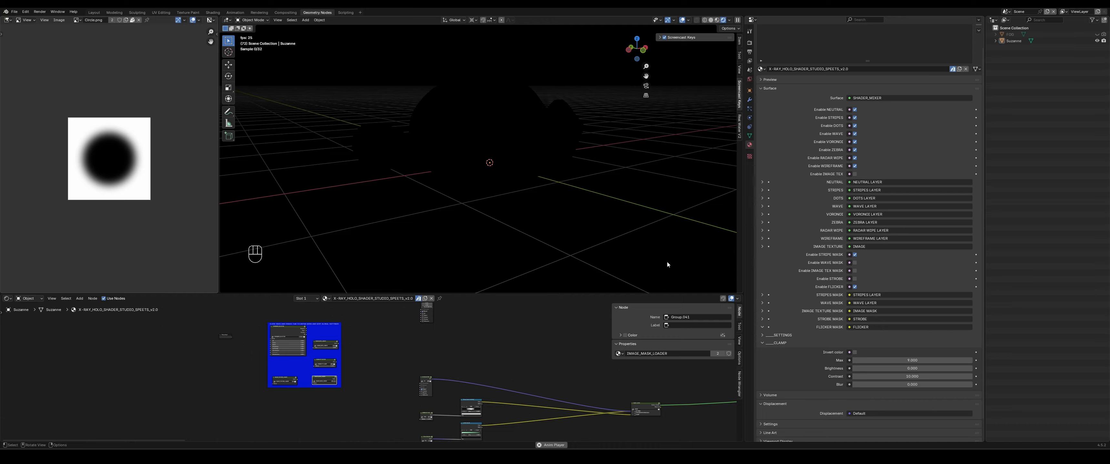
# Step: Collapse the Flicker Mask layer and disable both Flicker and the Stripe Mask
pyautogui.click(763, 328)
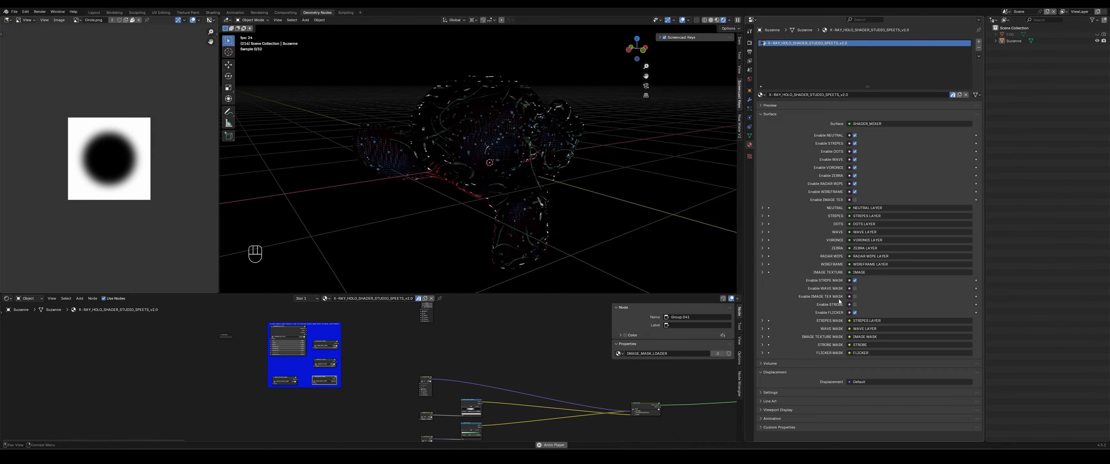
pyautogui.click(854, 313)
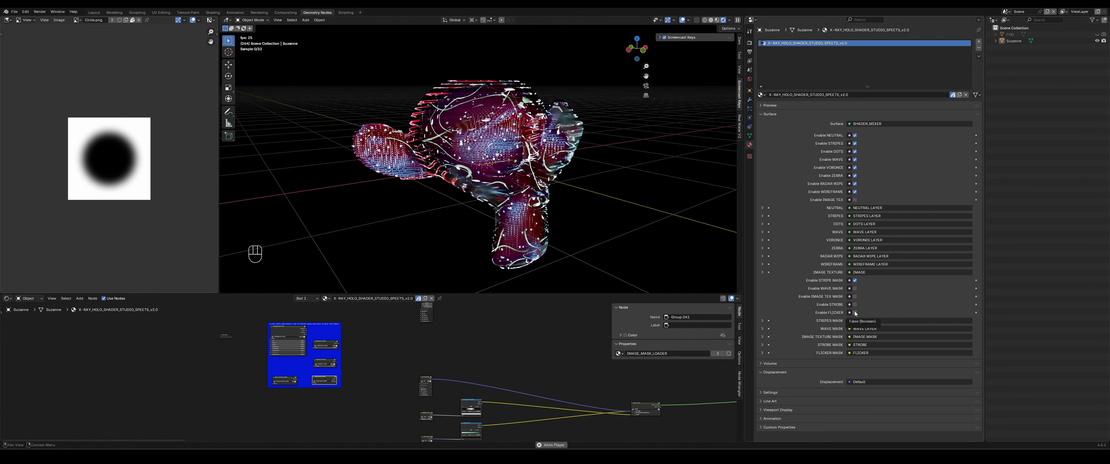
pyautogui.click(854, 280)
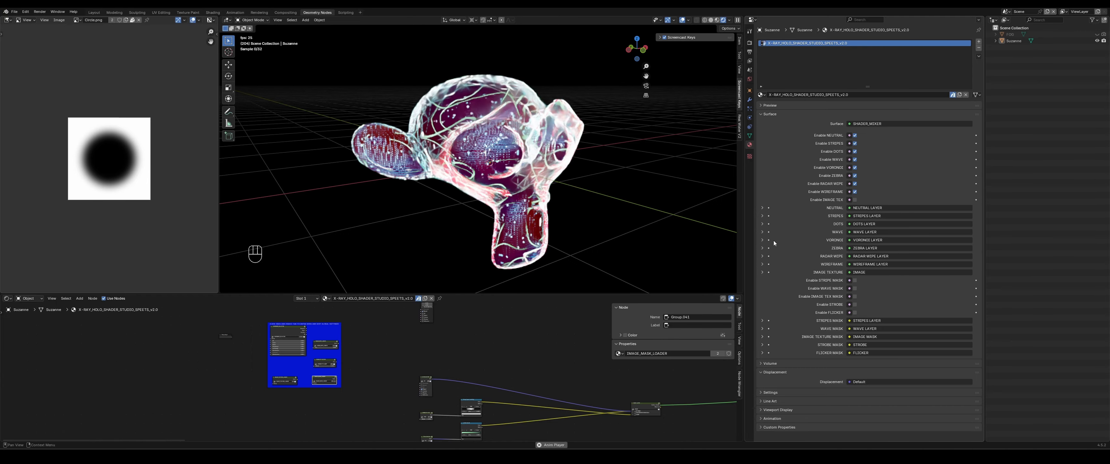
# Step: Expand the Voronoi layer and look through its Settings and Location Rotation Scale groups
pyautogui.click(761, 240)
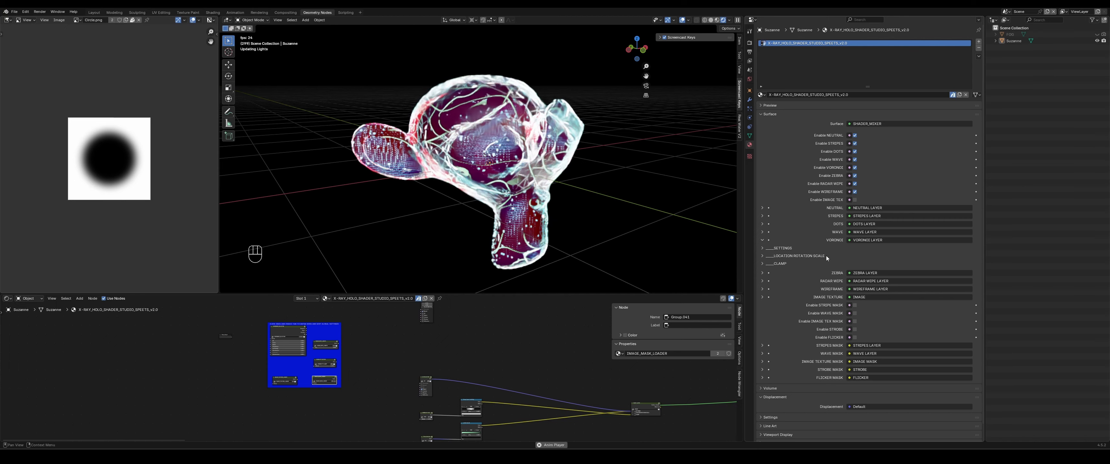
pyautogui.click(781, 249)
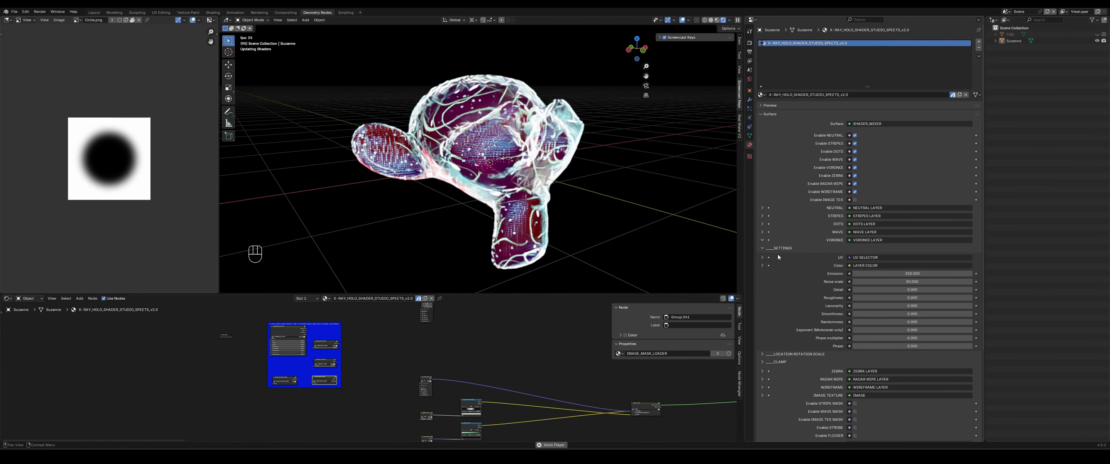
pyautogui.click(777, 249)
pyautogui.click(776, 256)
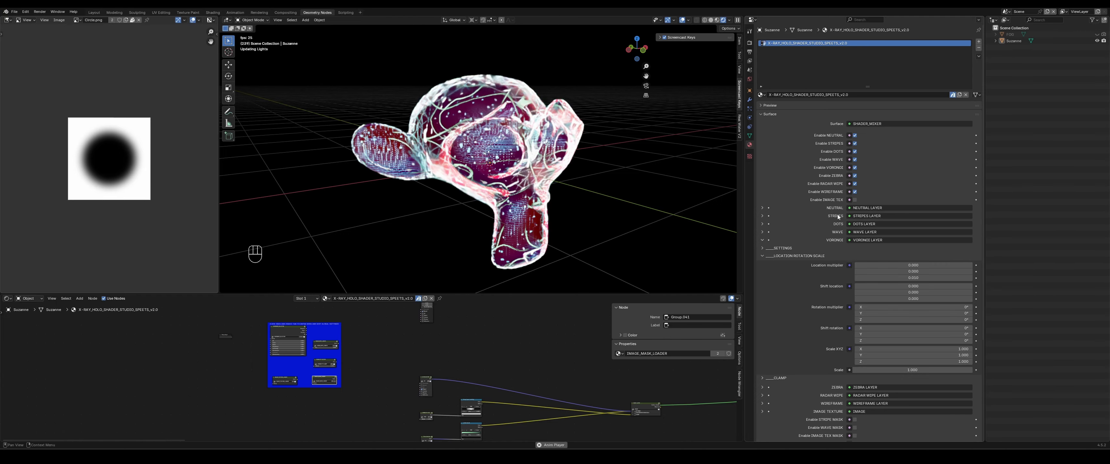
pyautogui.click(762, 240)
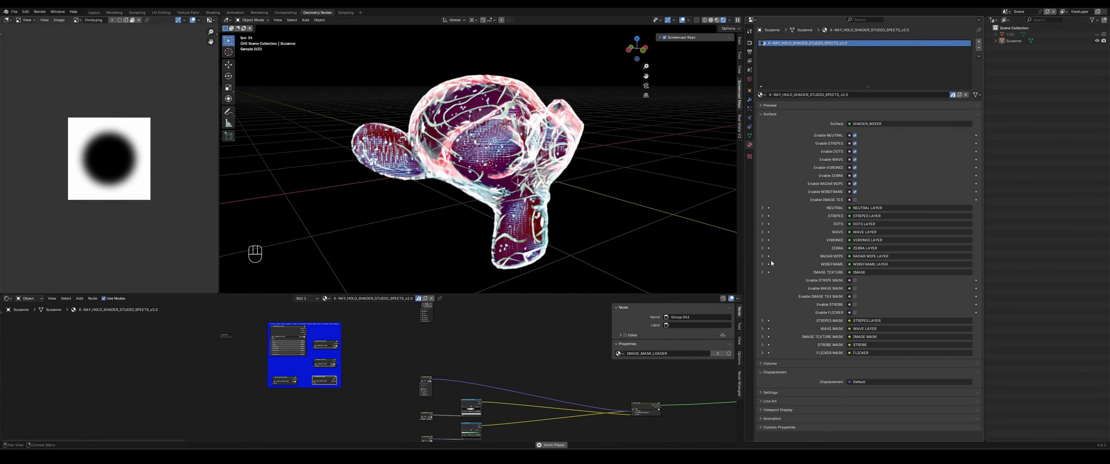
# Step: Reopen the Voronoi layer and disable every other enabled layer so only Voronoi stays on
pyautogui.click(762, 241)
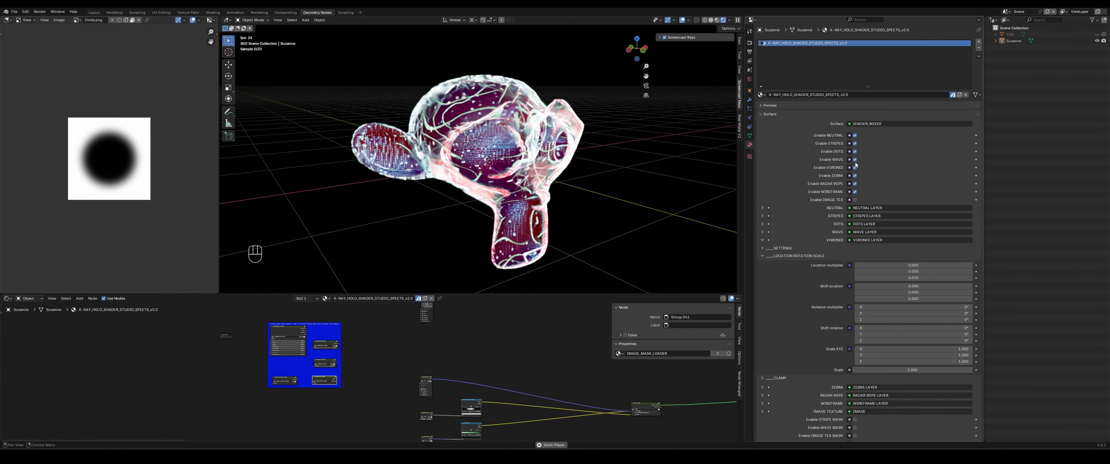
pyautogui.moveTo(855, 160); pyautogui.dragTo(855, 135)
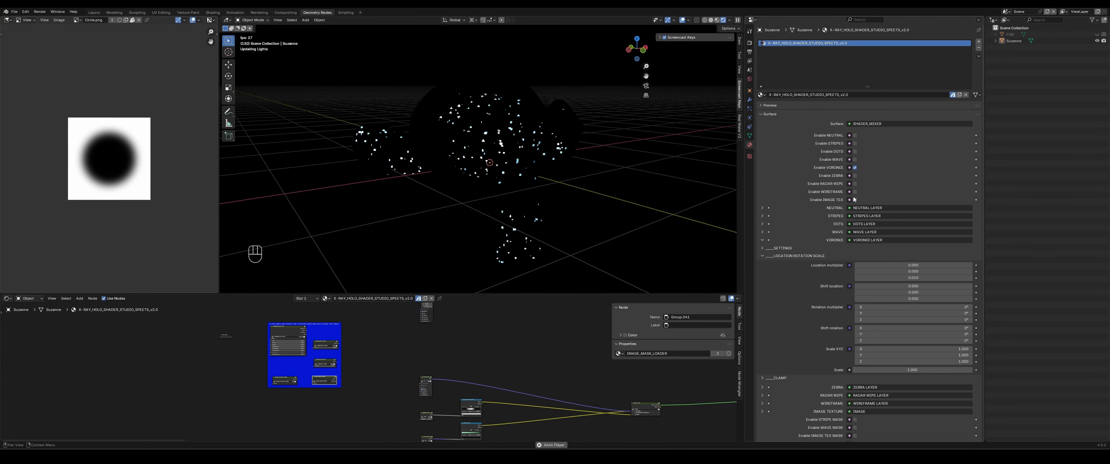
# Step: Try different Z Location multiplier values on the Voronoi layer, including .01
pyautogui.scroll(3, 461, 152)
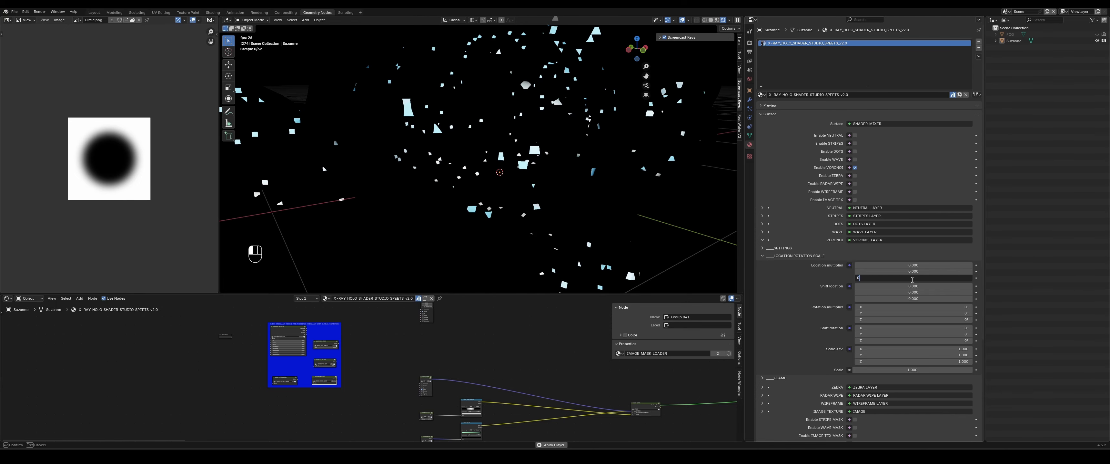
pyautogui.scroll(-4, 511, 76)
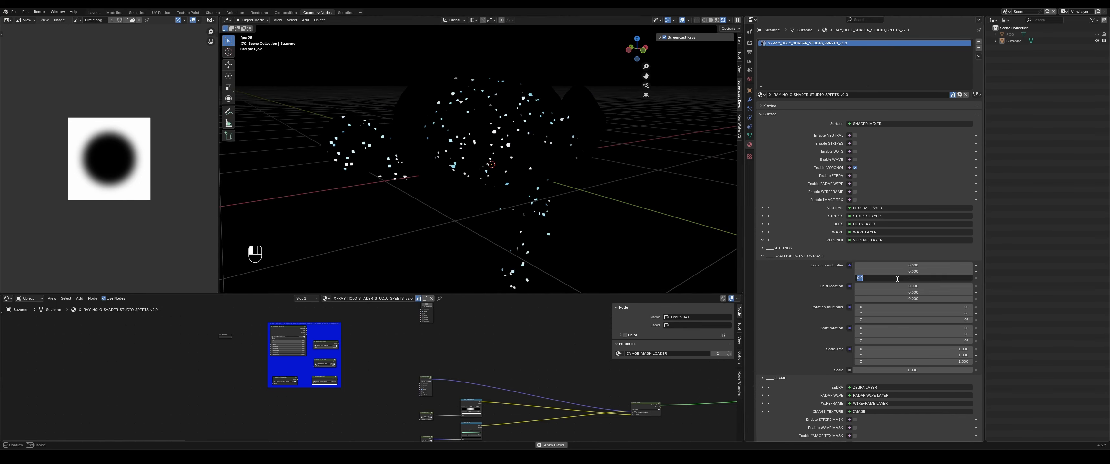
pyautogui.press('Return')
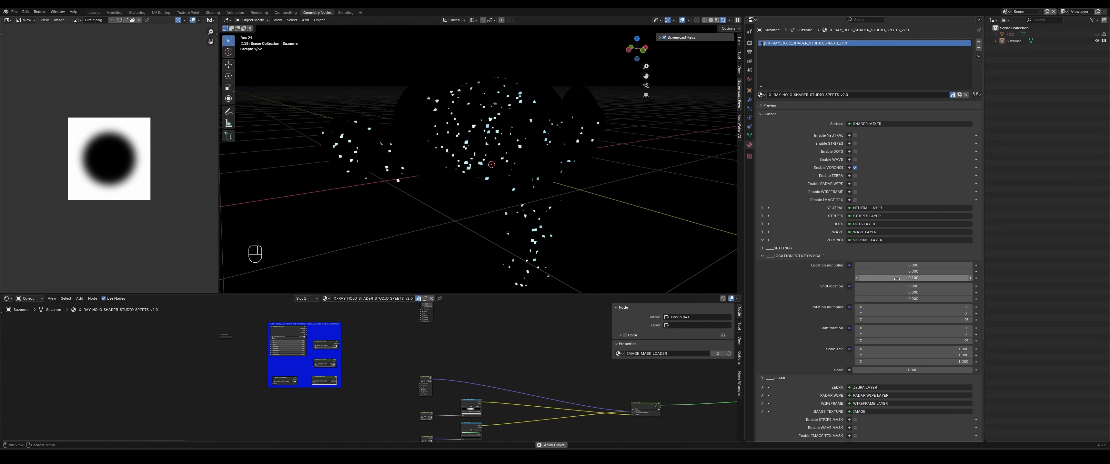
pyautogui.write('.01')
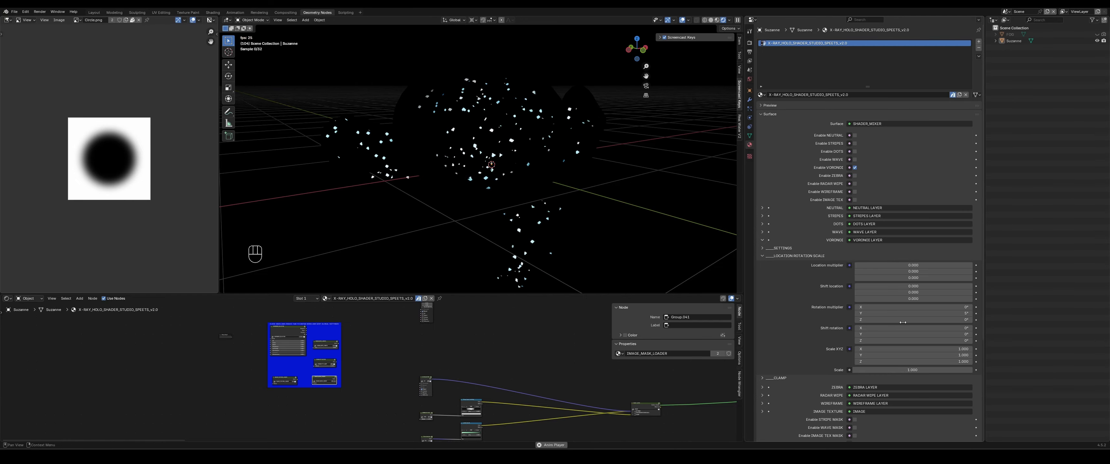
# Step: Increase the Voronoi layer's overall Scale to make its pattern denser
pyautogui.moveTo(666, 227); pyautogui.dragTo(577, 200, button='middle')
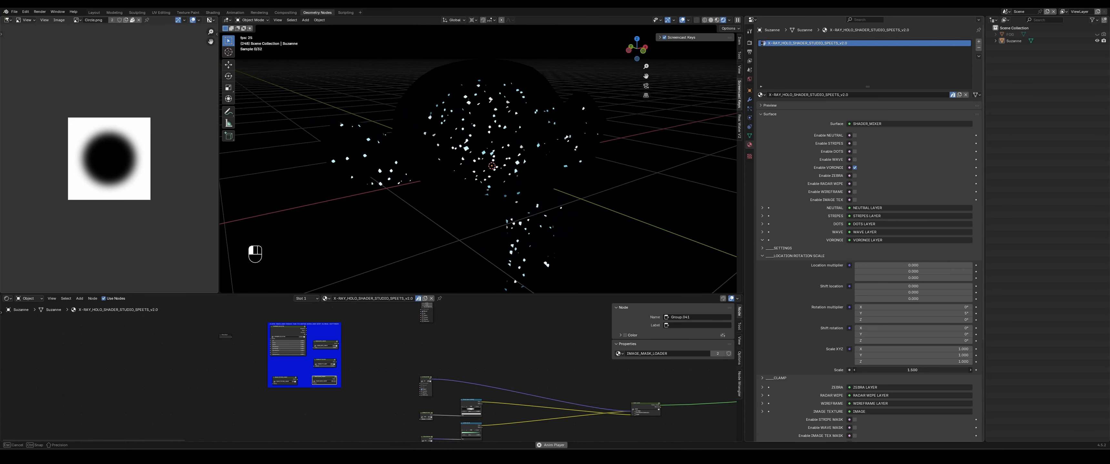
pyautogui.moveTo(912, 370); pyautogui.dragTo(948, 370)
pyautogui.moveTo(642, 147); pyautogui.dragTo(624, 188, button='middle')
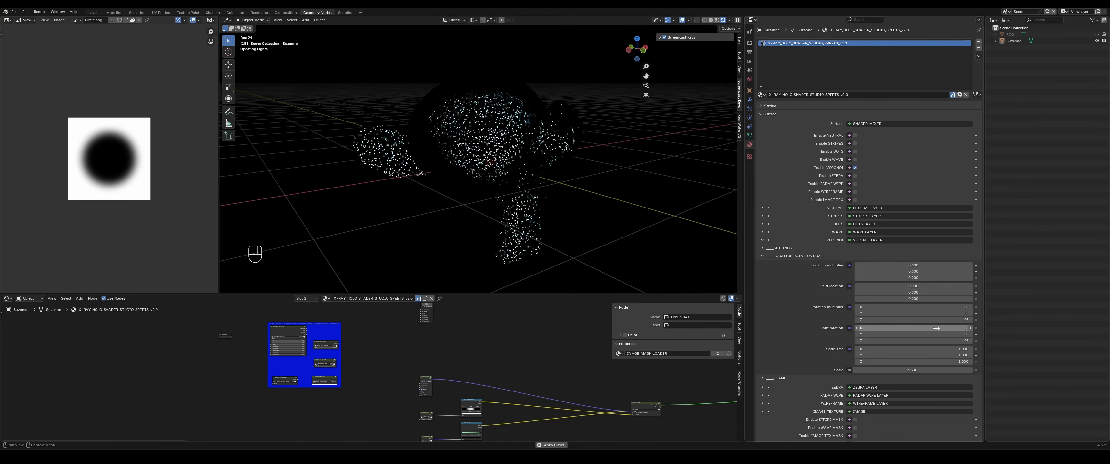
# Step: Try rotating the Voronoi pattern about X with Shift rotation, and set its Y Shift location to 0.7
pyautogui.moveTo(936, 329); pyautogui.dragTo(948, 328)
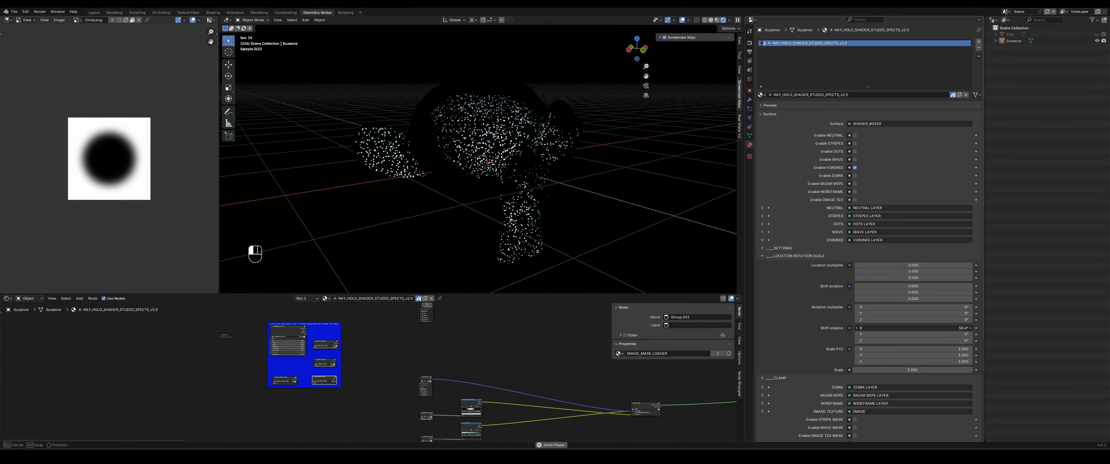
pyautogui.moveTo(639, 222); pyautogui.dragTo(621, 218, button='middle')
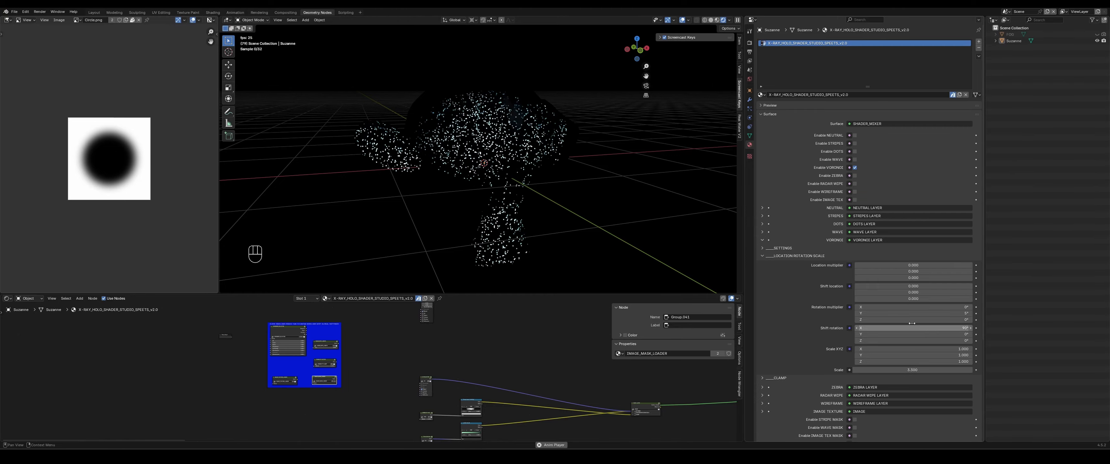
pyautogui.moveTo(613, 168); pyautogui.dragTo(638, 170, button='middle')
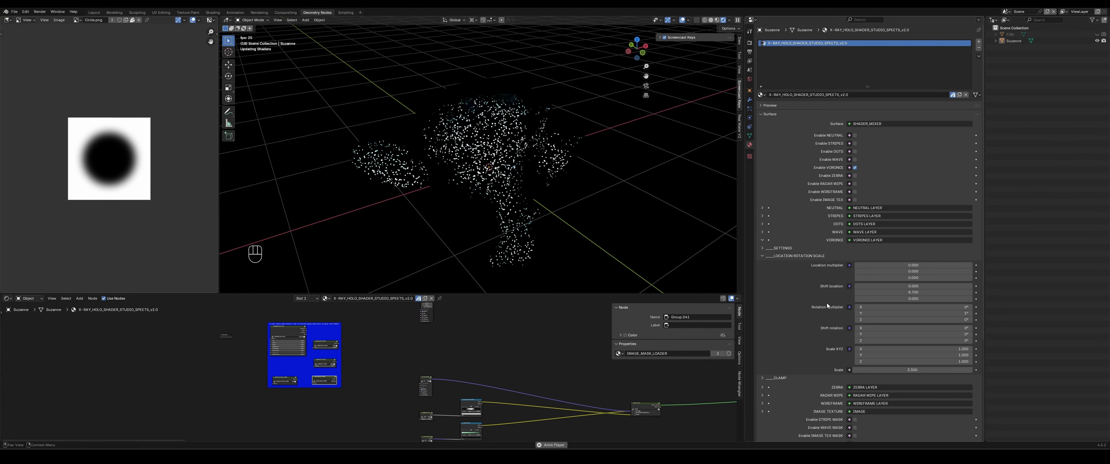
# Step: Collapse the Location Rotation Scale group and the Voronoi layer
pyautogui.scroll(-2, 814, 289)
pyautogui.click(785, 217)
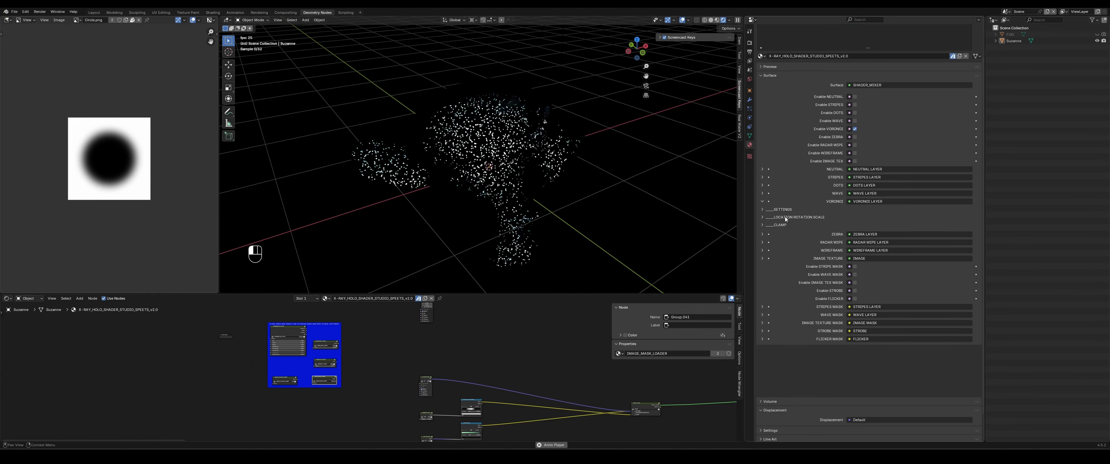
pyautogui.click(762, 225)
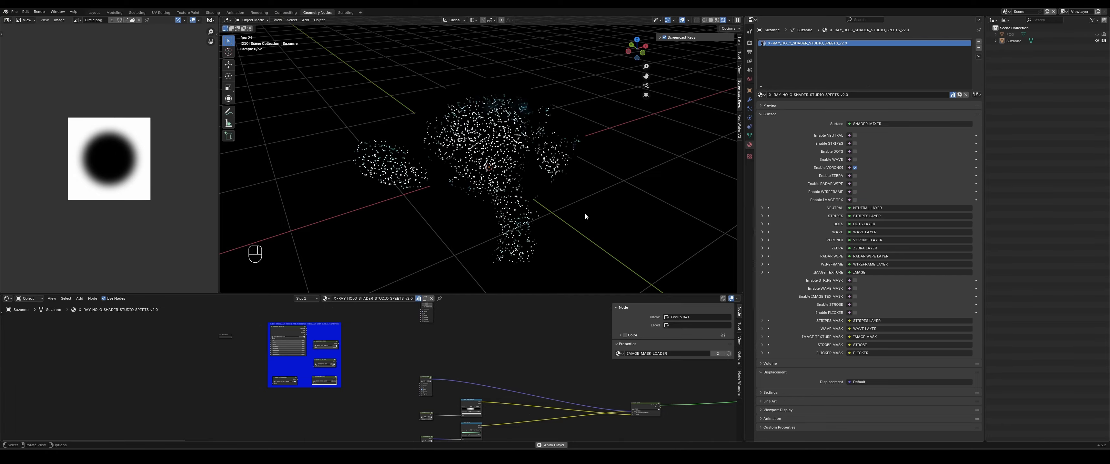
pyautogui.moveTo(584, 212)
pyautogui.mouseDown(button='middle')
pyautogui.moveTo(525, 200)
pyautogui.moveTo(581, 199)
pyautogui.mouseUp(button='middle')
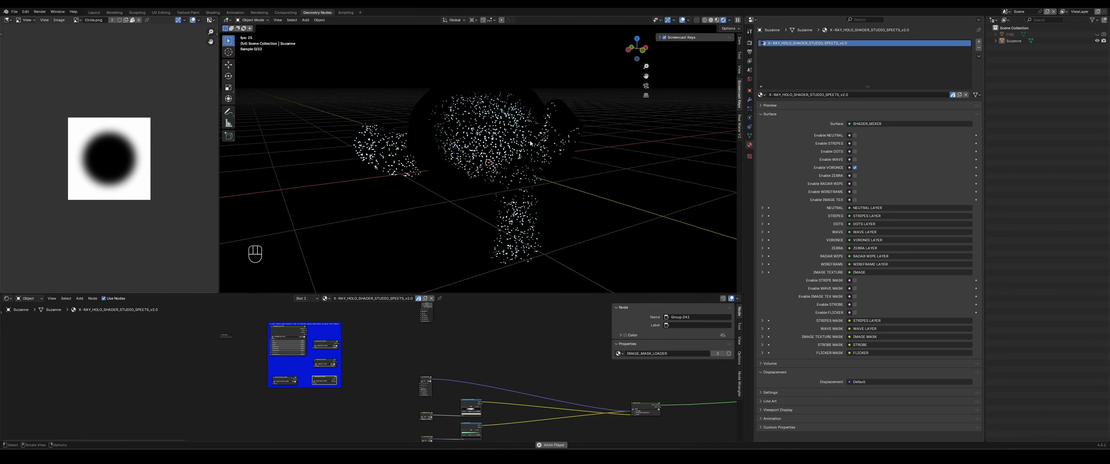
# Step: Switch the image editor area to the Compositor and enable Use Nodes for the post-processing node tree
pyautogui.click(8, 20)
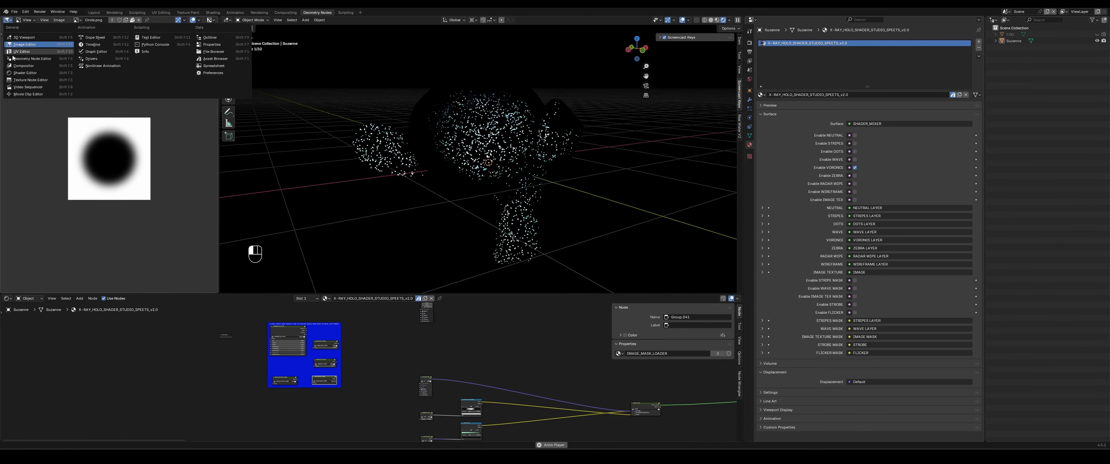
pyautogui.click(22, 66)
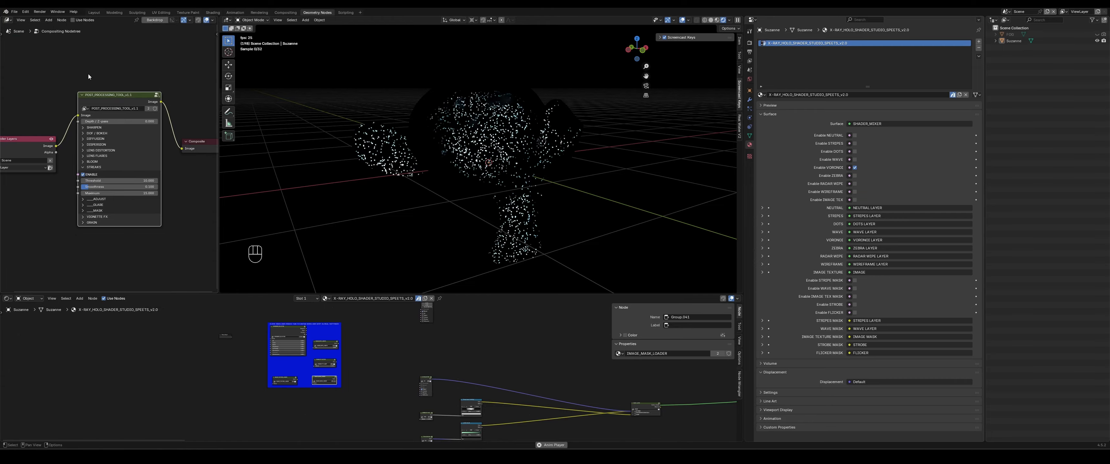
pyautogui.moveTo(115, 65); pyautogui.dragTo(123, 59, button='middle')
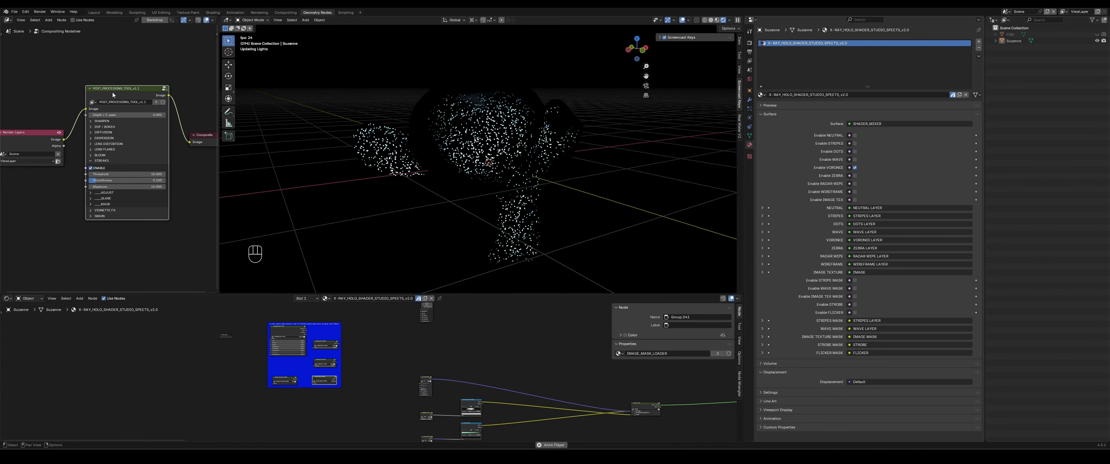
pyautogui.click(75, 21)
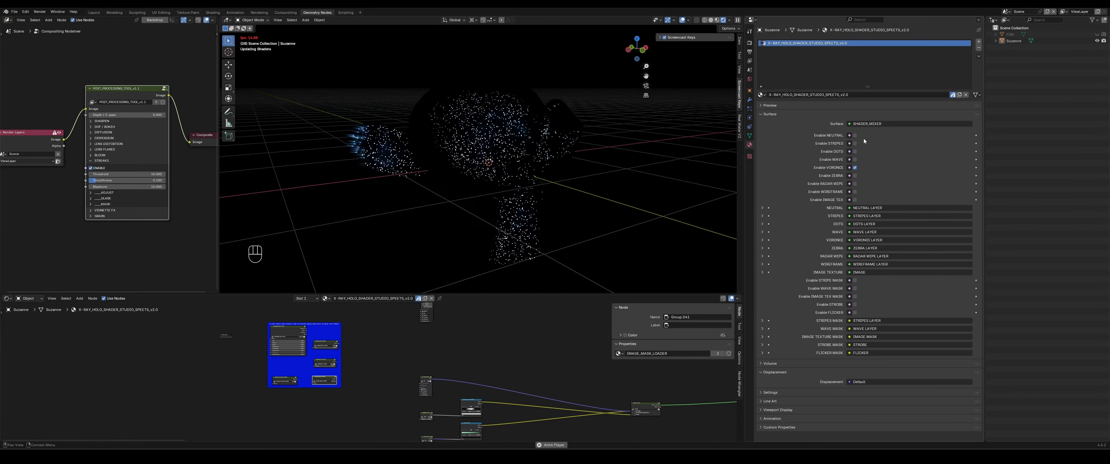
# Step: Enable all the other shader layers from Neutral to Image Tex and stop the animation playback
pyautogui.click(854, 136)
pyautogui.moveTo(855, 151); pyautogui.dragTo(856, 193)
pyautogui.click(855, 200)
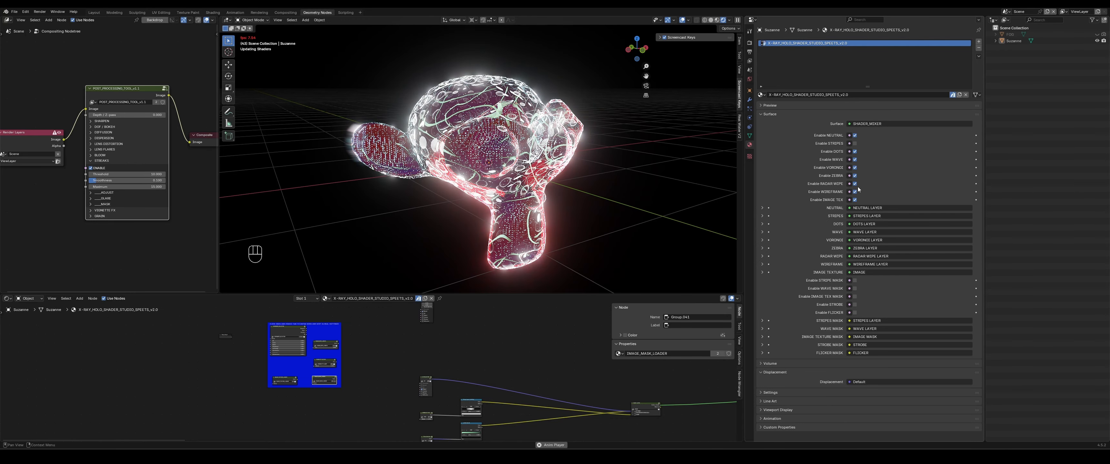
pyautogui.press('space')
pyautogui.click(855, 144)
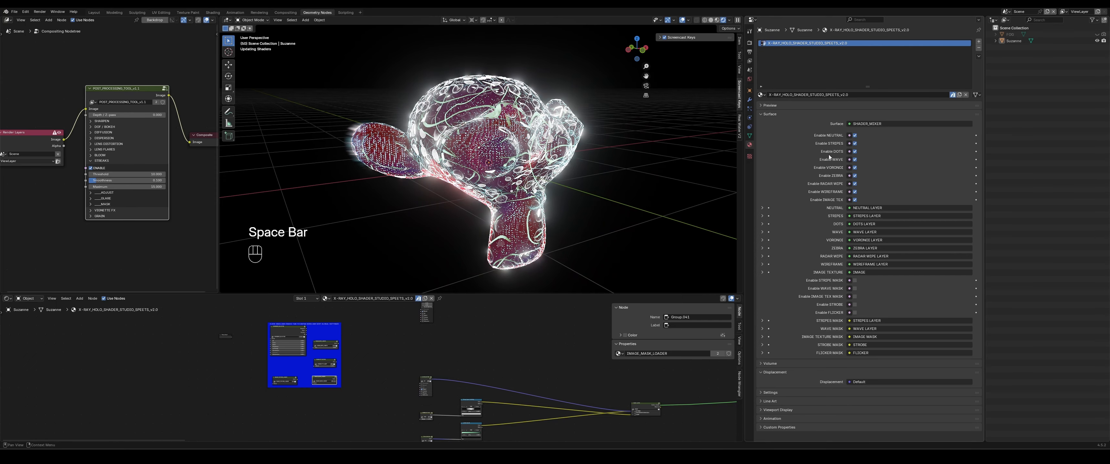
pyautogui.moveTo(566, 172)
pyautogui.mouseDown(button='middle')
pyautogui.moveTo(587, 178)
pyautogui.moveTo(571, 169)
pyautogui.mouseUp(button='middle')
pyautogui.scroll(-2, 574, 169)
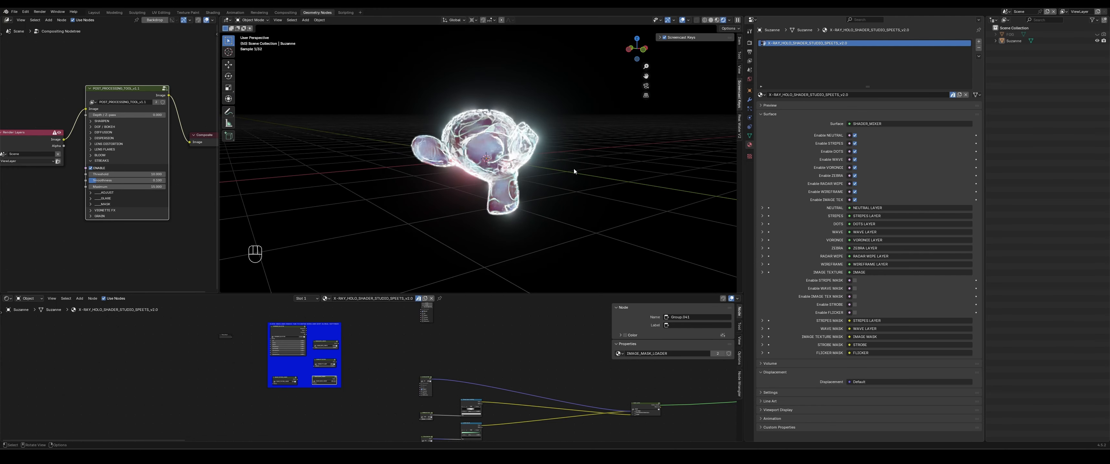
pyautogui.scroll(4, 574, 169)
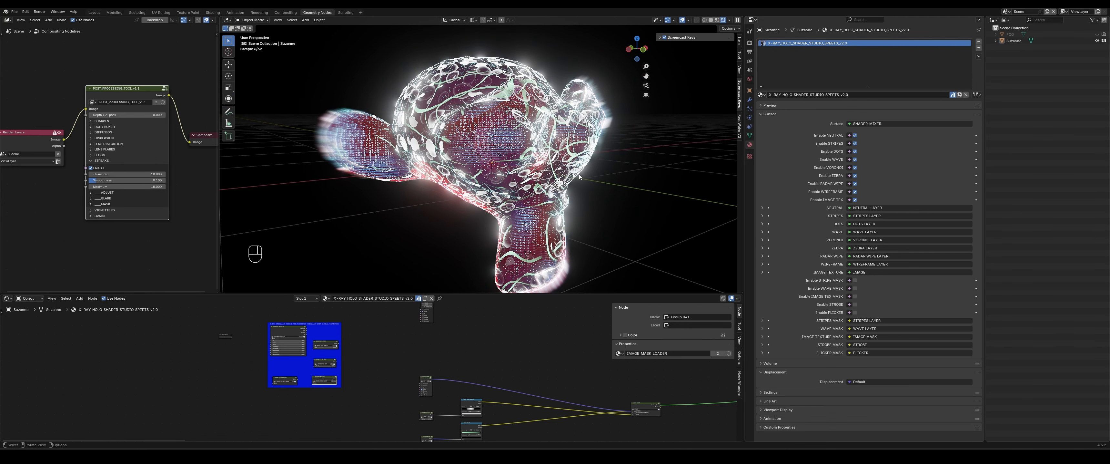
pyautogui.scroll(-3, 664, 180)
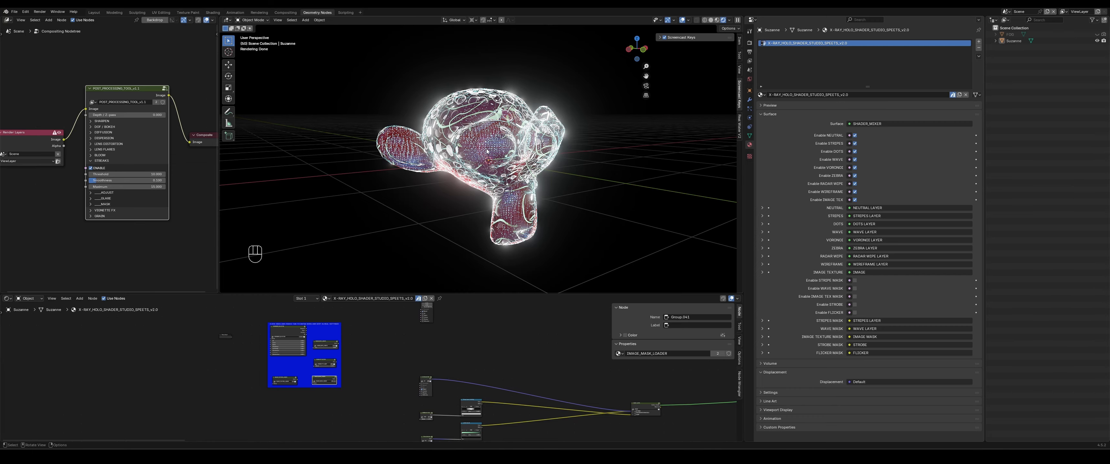
pyautogui.moveTo(487, 151); pyautogui.dragTo(495, 156, button='middle')
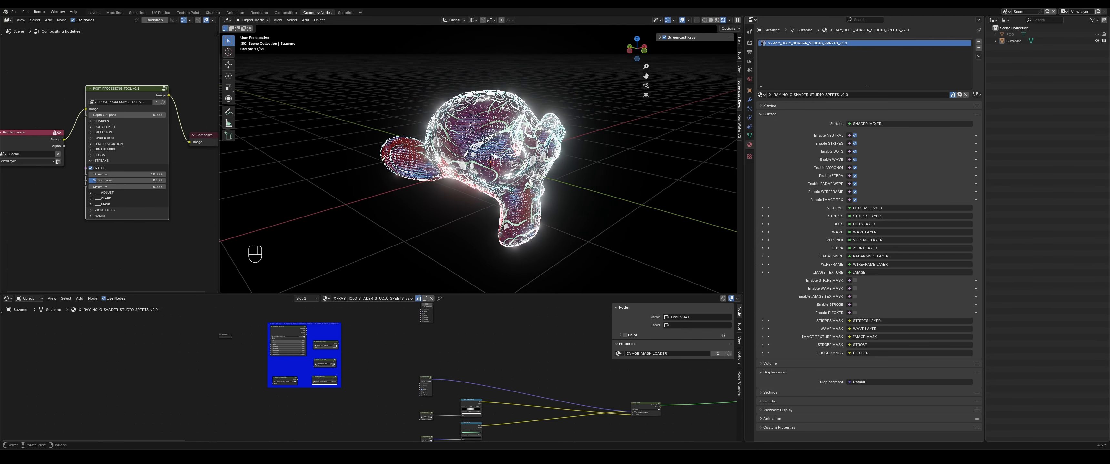